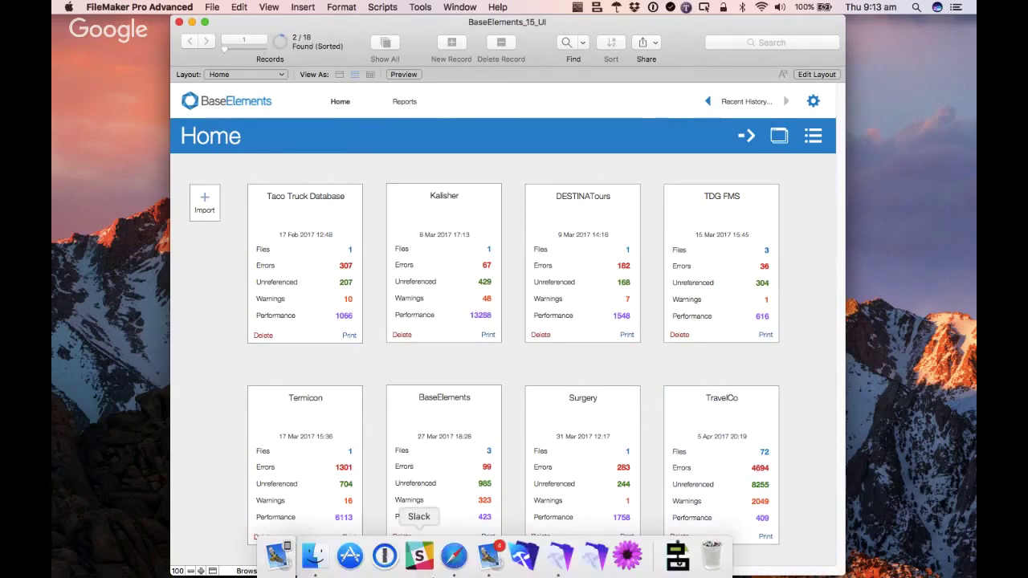
- Check the Google Hangouts screen share in Safari, and hide Safari again
{"action": "left_click", "coordinate": [450, 566]}
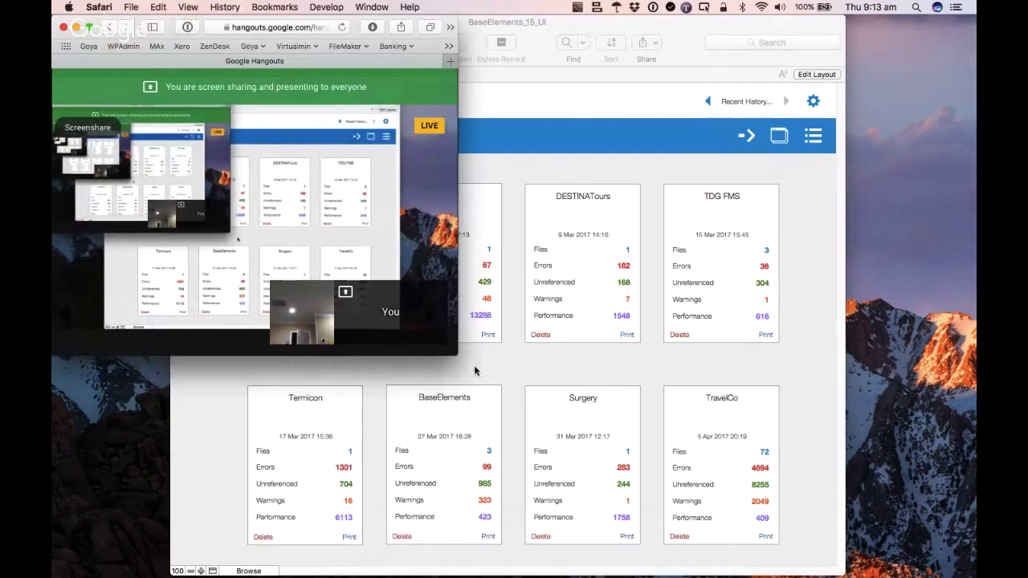
{"action": "key", "text": "super+h"}
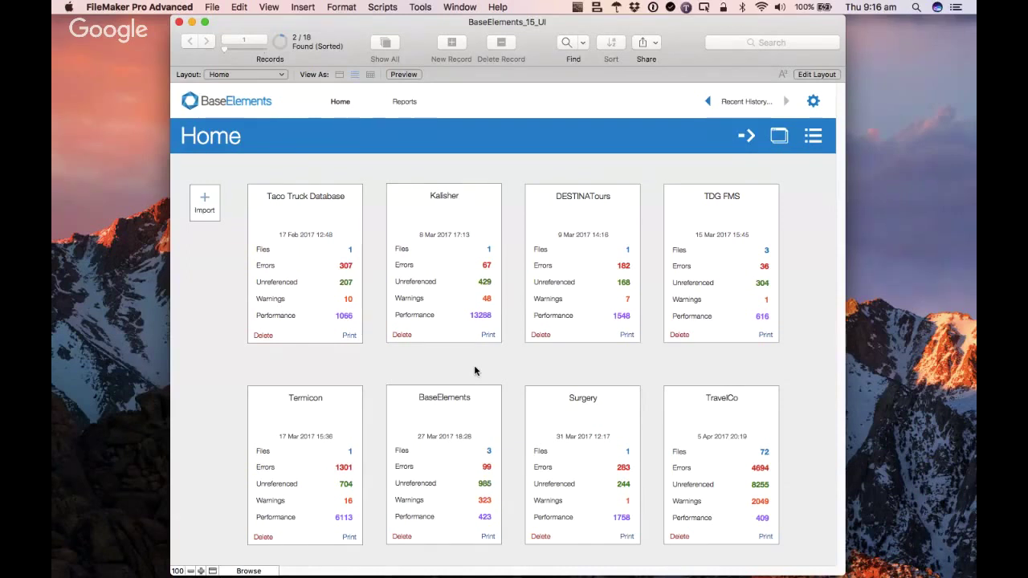
- Open the Database Design Report settings to view the file, content and format options, and close them without creating a report
{"action": "left_click", "coordinate": [420, 7]}
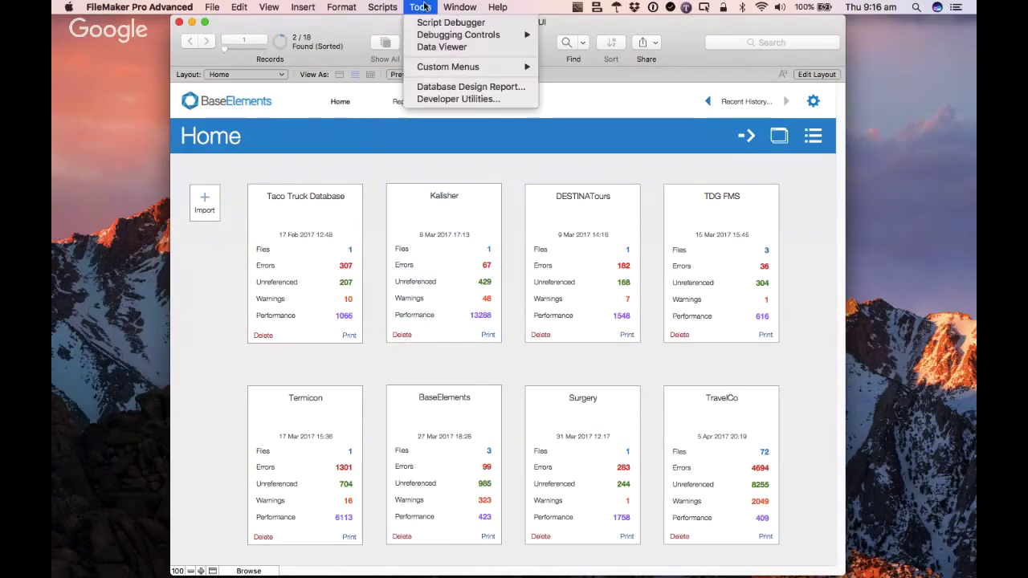
{"action": "left_click", "coordinate": [438, 92]}
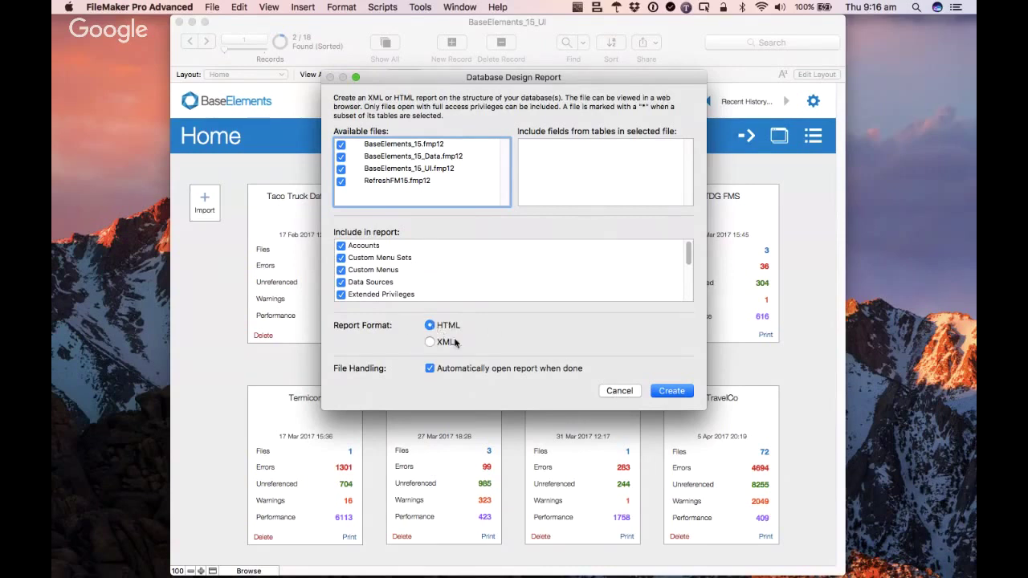
{"action": "left_click", "coordinate": [621, 392]}
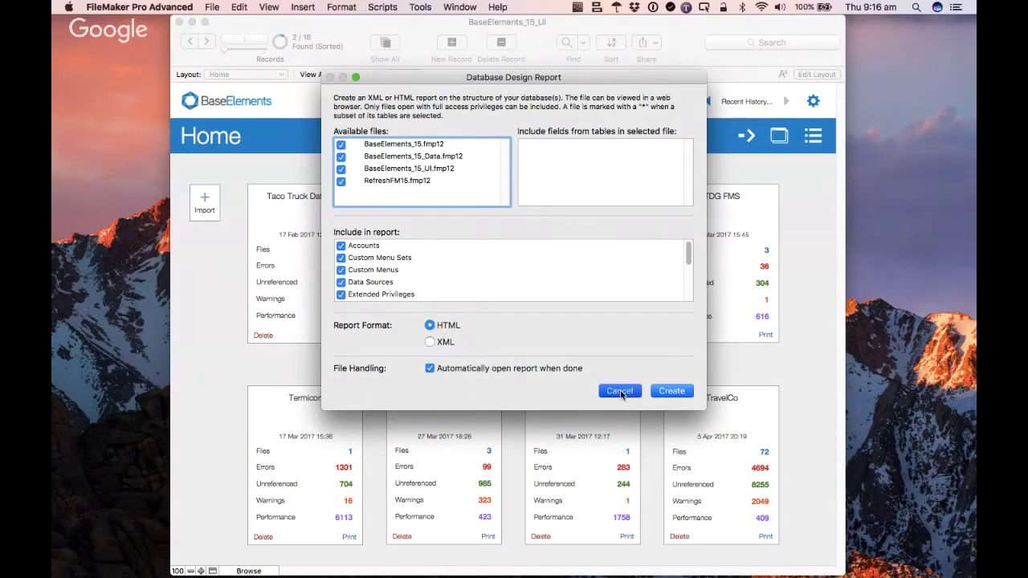
- Switch to Finder, open Summary.html from the HTML DDR folder in Safari, and enlarge and reposition the browser window
{"action": "key", "text": "super+Tab"}
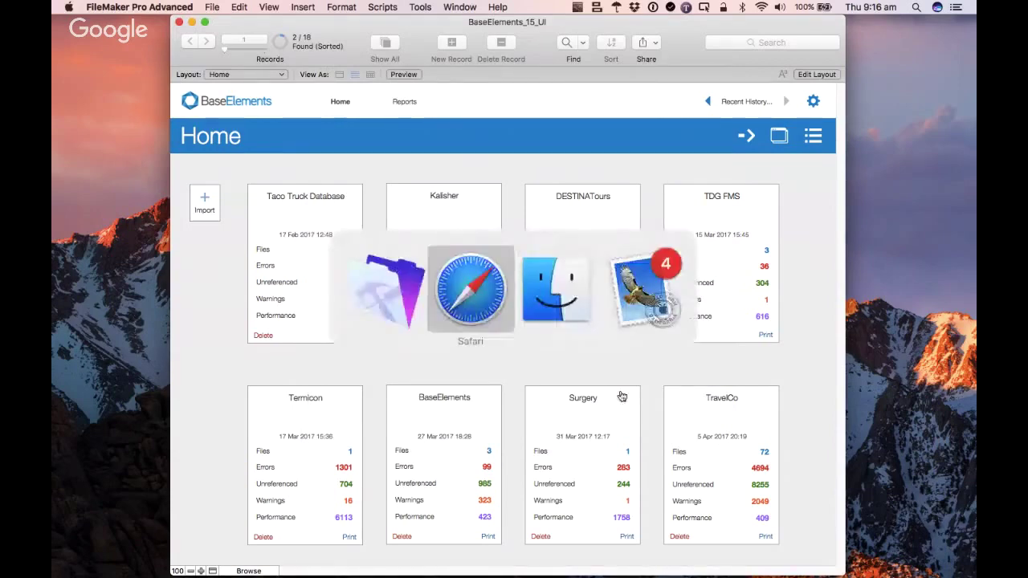
{"action": "key", "text": "super+Tab"}
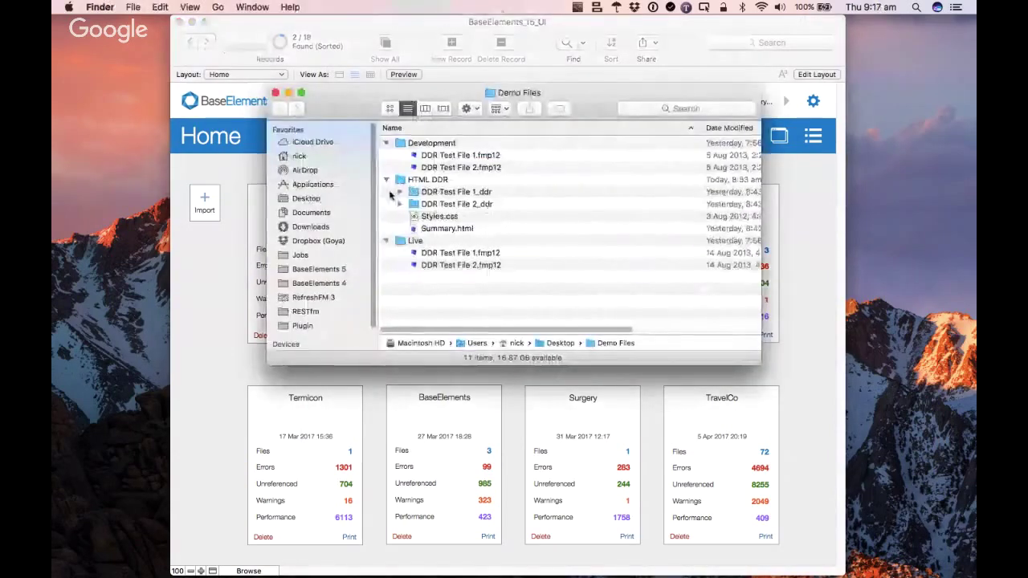
{"action": "double_click", "coordinate": [426, 228]}
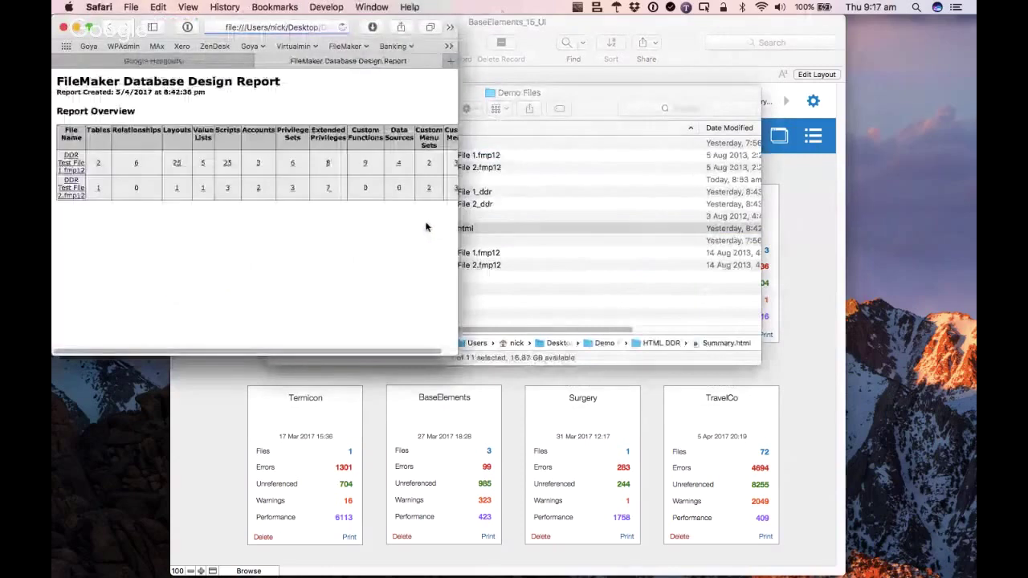
{"action": "left_click_drag", "start_coordinate": [457, 353], "coordinate": [883, 531]}
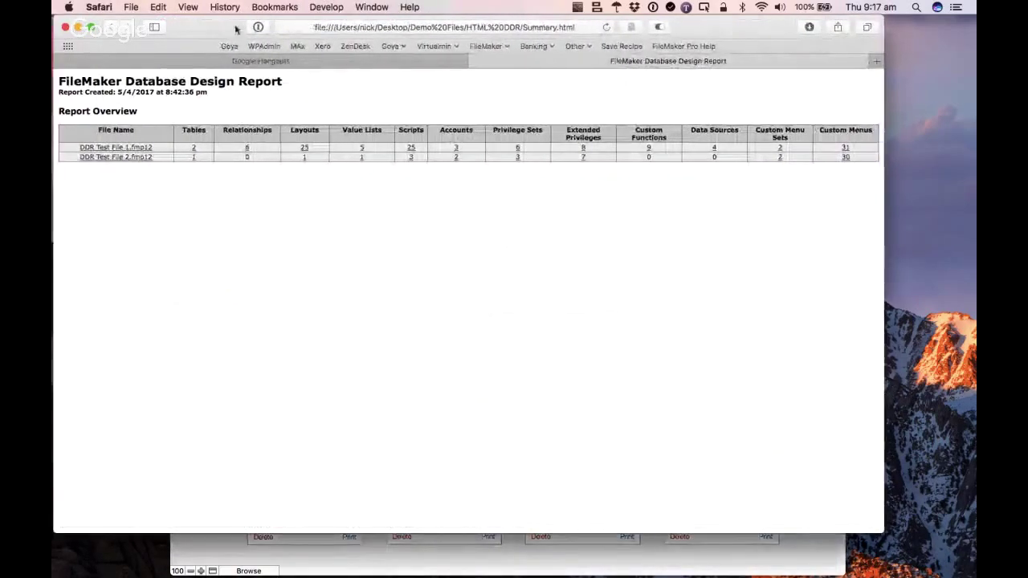
{"action": "left_click_drag", "start_coordinate": [236, 29], "coordinate": [290, 29]}
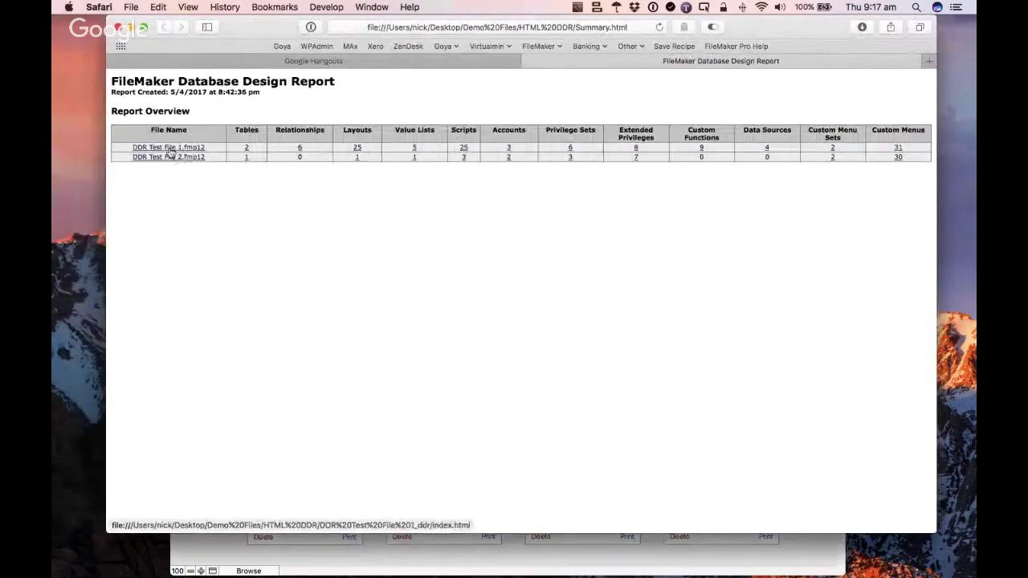
- Open the DDR Test File 1.fmp12 report and look through its relationship table occurrences
{"action": "left_click", "coordinate": [176, 150]}
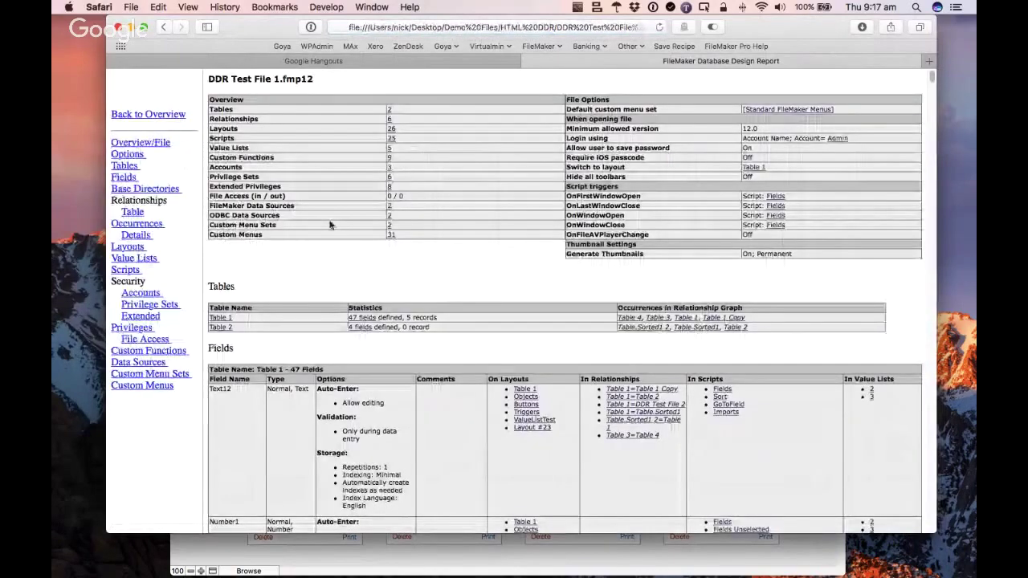
{"action": "scroll", "coordinate": [328, 222], "scroll_direction": "down", "scroll_amount": 1}
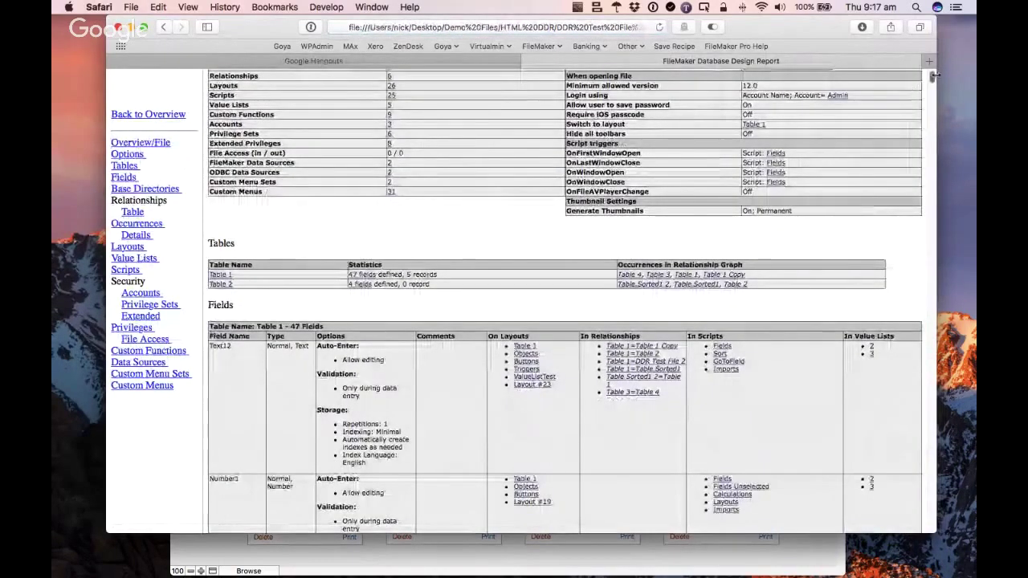
{"action": "mouse_move", "coordinate": [932, 77]}
{"action": "left_mouse_down"}
{"action": "mouse_move", "coordinate": [930, 155]}
{"action": "mouse_move", "coordinate": [932, 67]}
{"action": "left_mouse_up"}
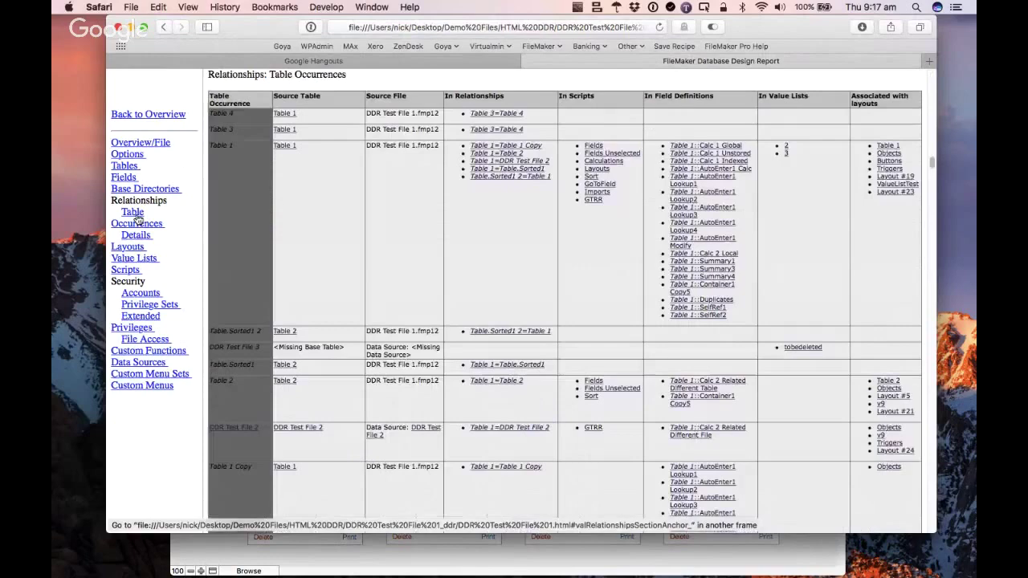
{"action": "left_click", "coordinate": [137, 217]}
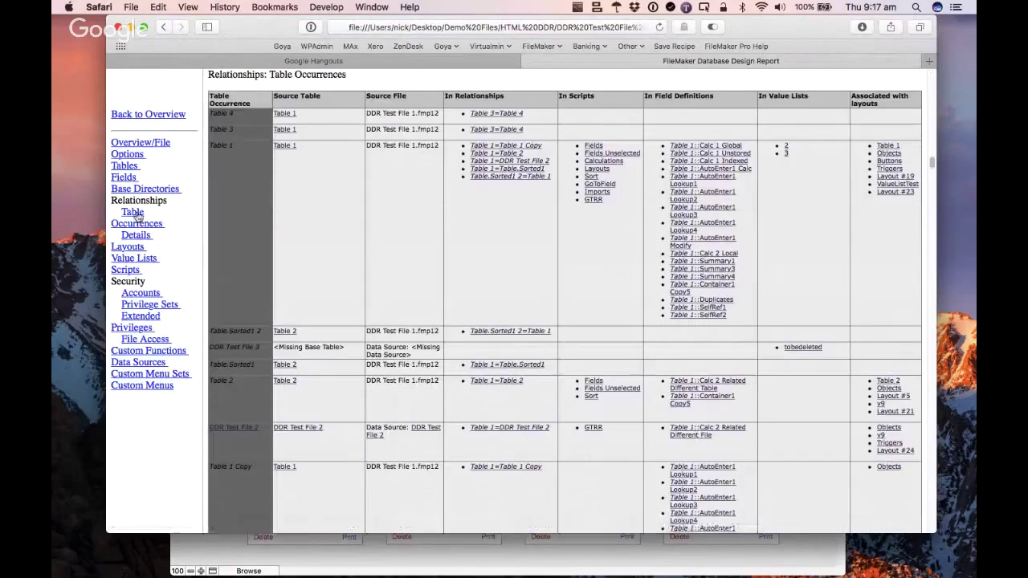
{"action": "scroll", "coordinate": [340, 224], "scroll_direction": "down", "scroll_amount": 3}
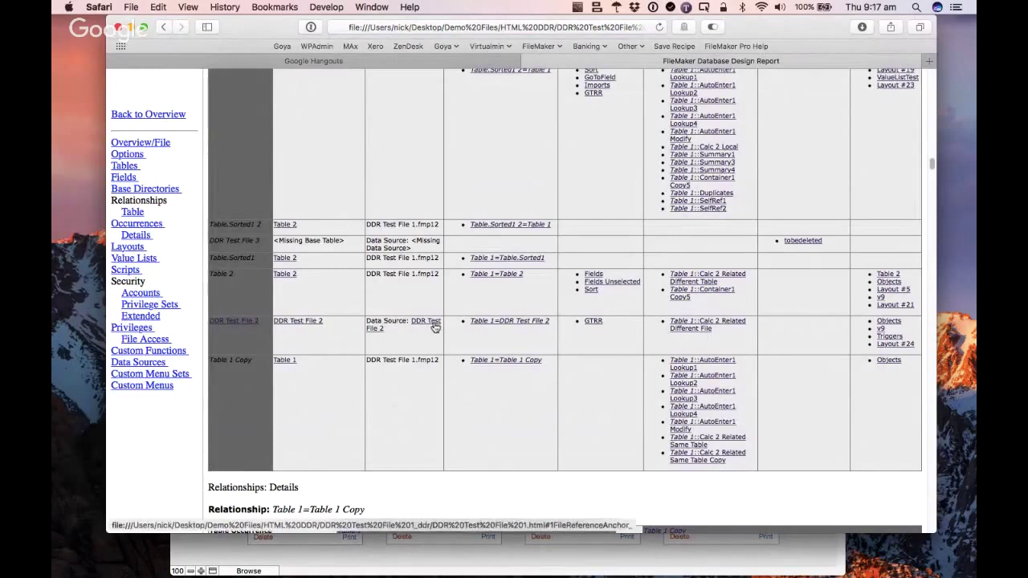
- Follow the source table link for the DDR Test File 2 occurrence and review that file's overview, tables and fields
{"action": "left_click", "coordinate": [309, 323]}
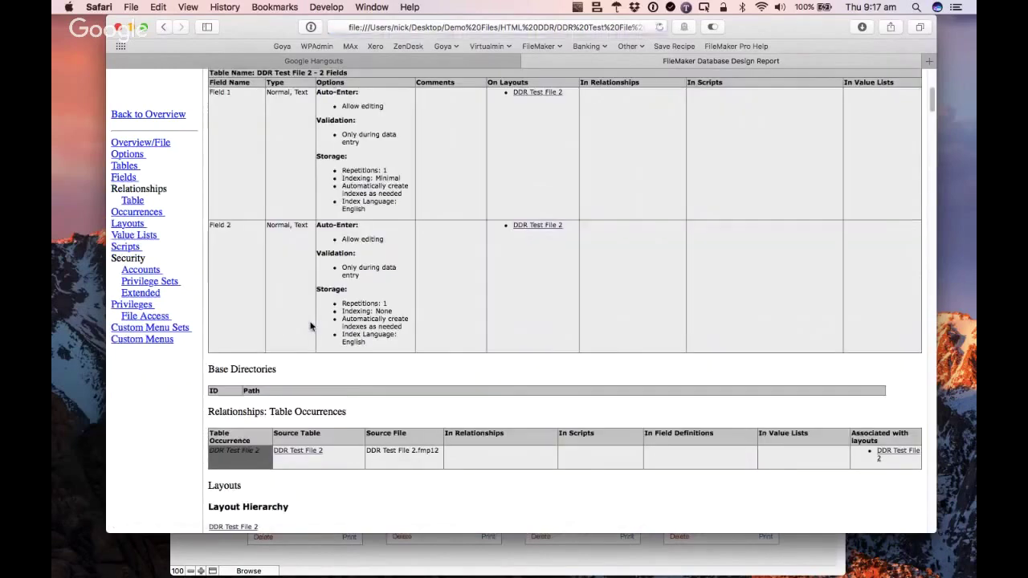
{"action": "scroll", "coordinate": [316, 328], "scroll_direction": "up", "scroll_amount": 3}
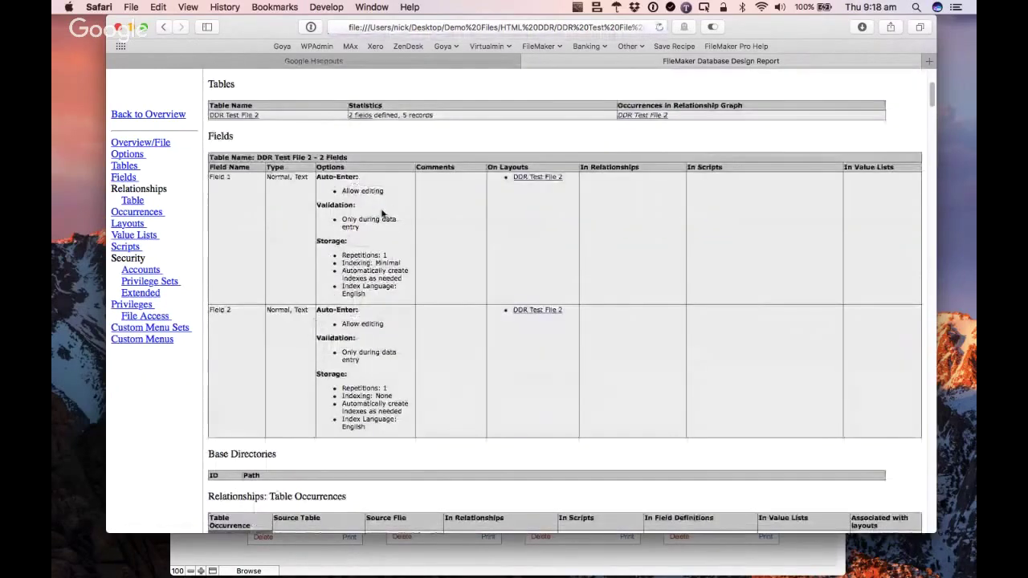
{"action": "scroll", "coordinate": [382, 217], "scroll_direction": "up", "scroll_amount": 7}
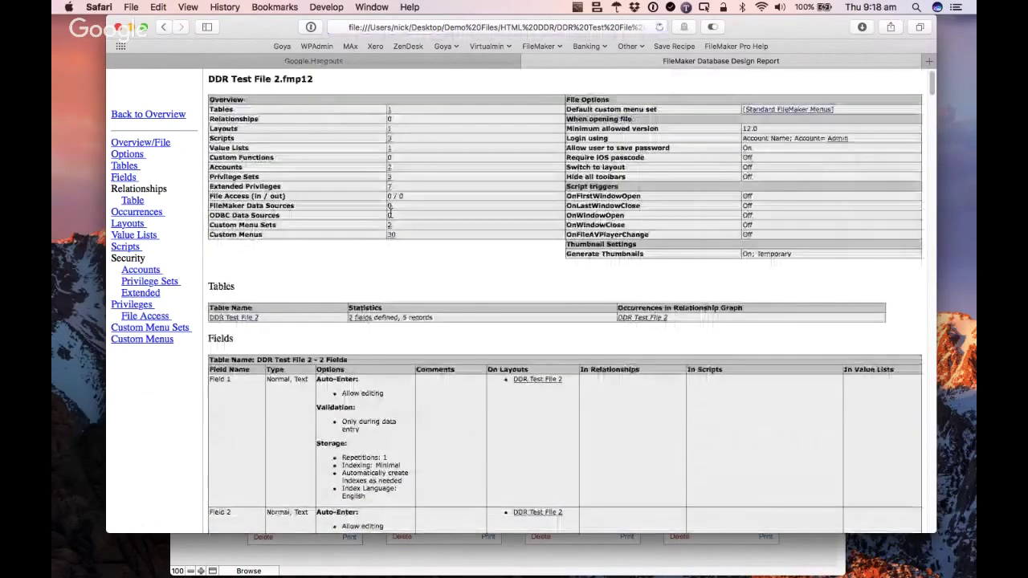
{"action": "scroll", "coordinate": [276, 124], "scroll_direction": "down", "scroll_amount": 9}
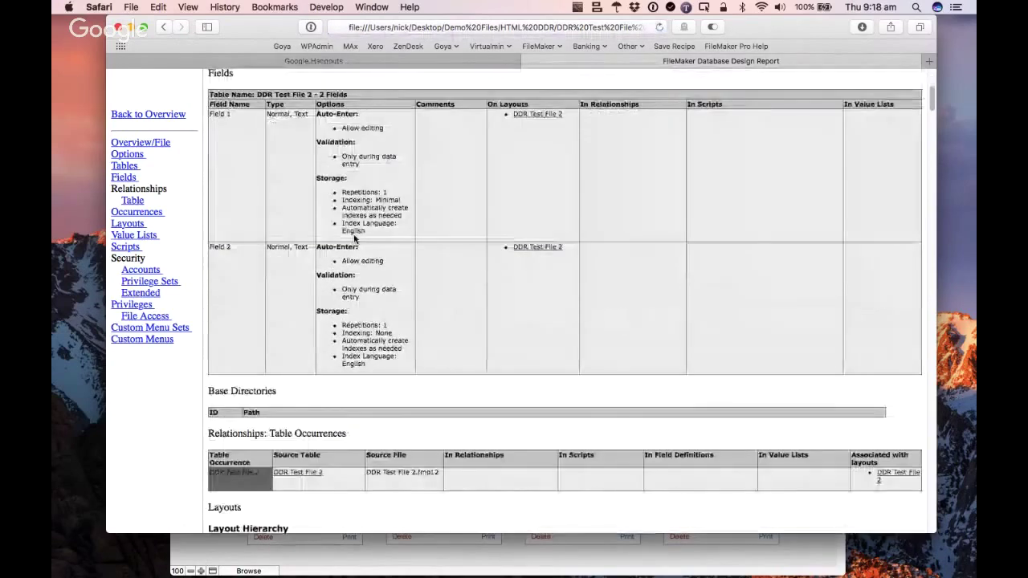
{"action": "scroll", "coordinate": [345, 225], "scroll_direction": "up", "scroll_amount": 1}
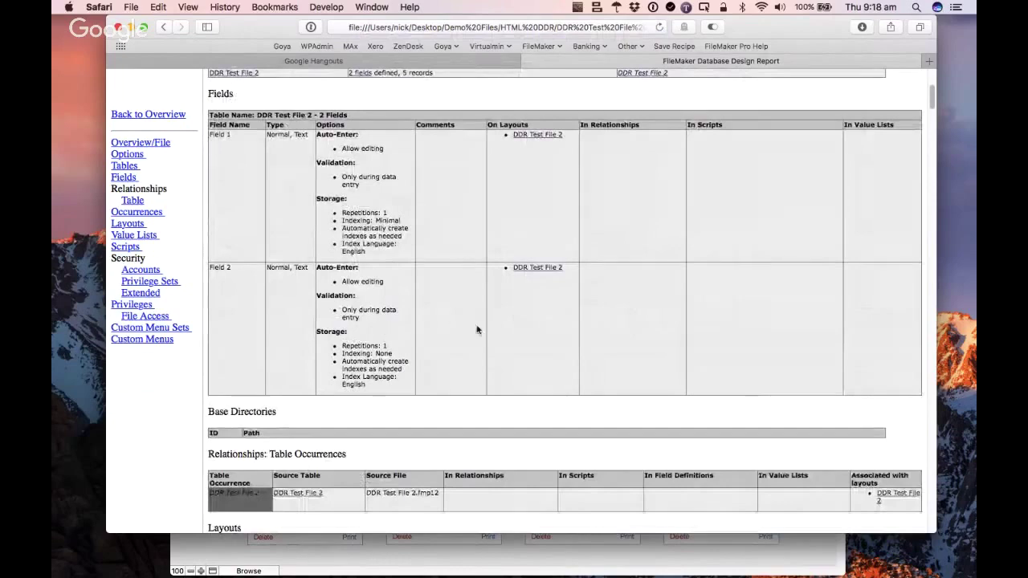
{"action": "scroll", "coordinate": [477, 331], "scroll_direction": "up", "scroll_amount": 5}
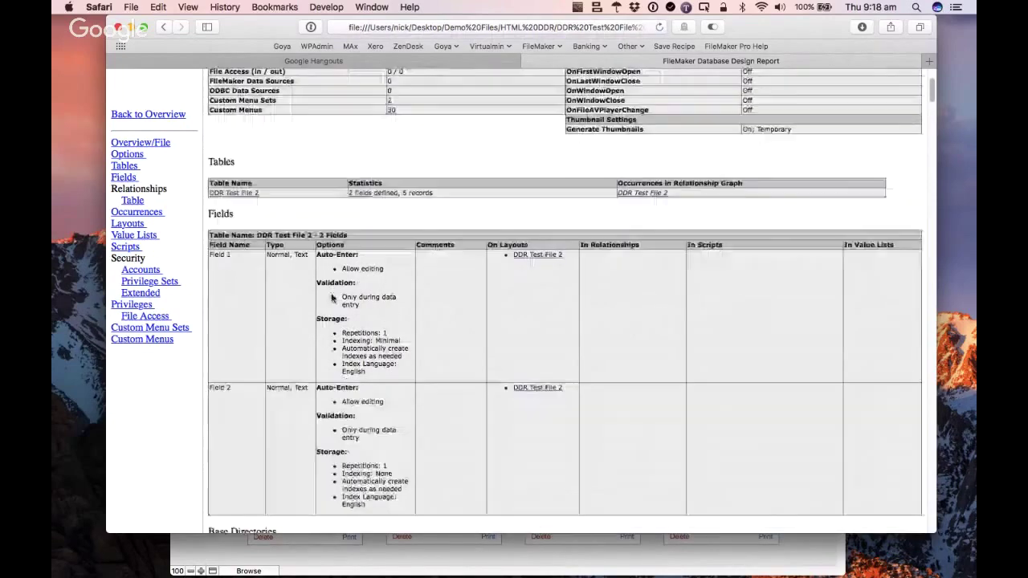
{"action": "scroll", "coordinate": [332, 297], "scroll_direction": "up", "scroll_amount": 3}
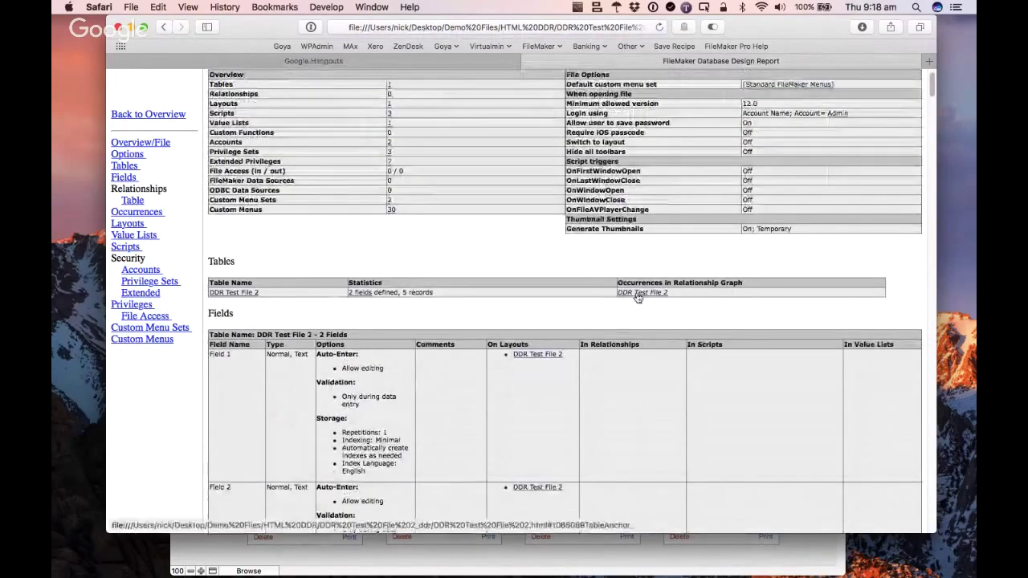
- Highlight the DDR Test File 2 entry under Occurrences in Relationship Graph, clear the highlight and view the fields and table occurrences
{"action": "mouse_move", "coordinate": [669, 296]}
{"action": "left_mouse_down"}
{"action": "mouse_move", "coordinate": [616, 281]}
{"action": "mouse_move", "coordinate": [673, 297]}
{"action": "left_mouse_up"}
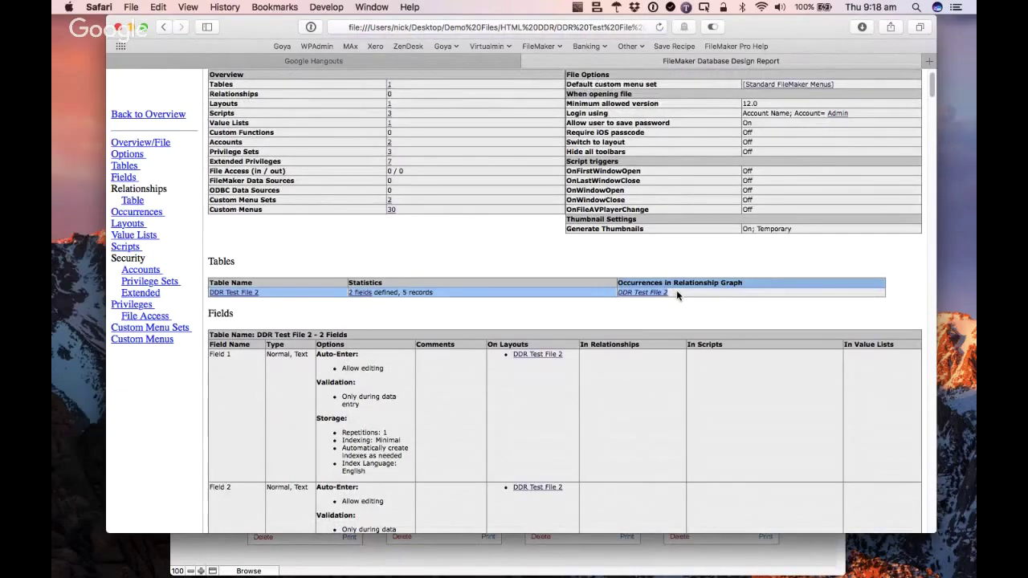
{"action": "left_click", "coordinate": [289, 286]}
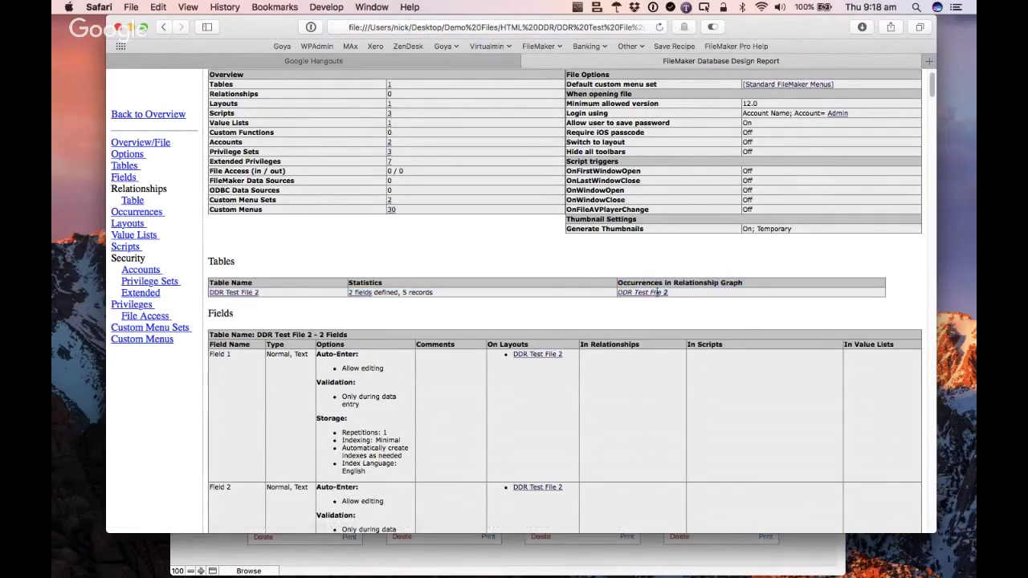
{"action": "left_click_drag", "start_coordinate": [670, 294], "coordinate": [618, 295]}
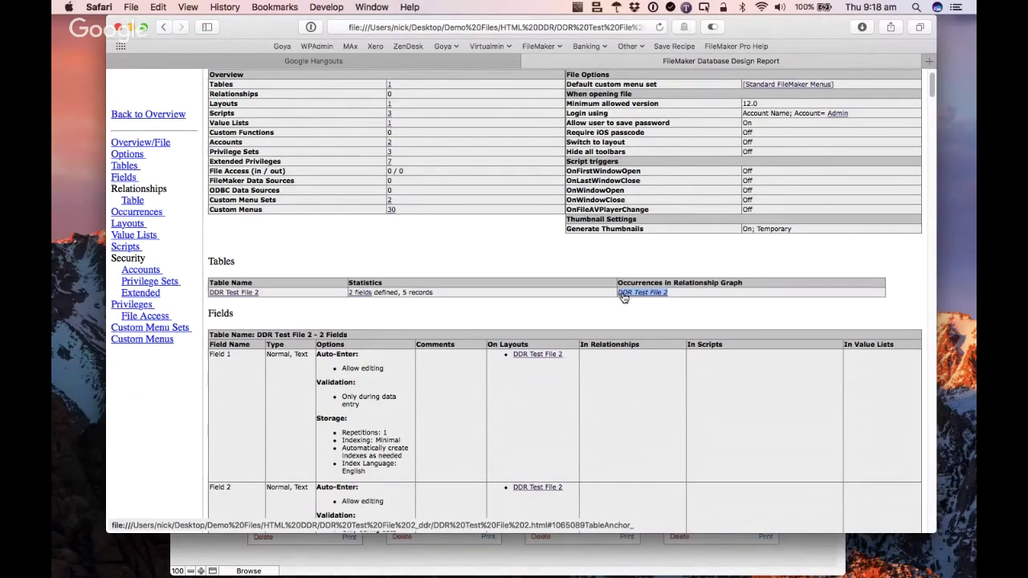
{"action": "left_click", "coordinate": [599, 262]}
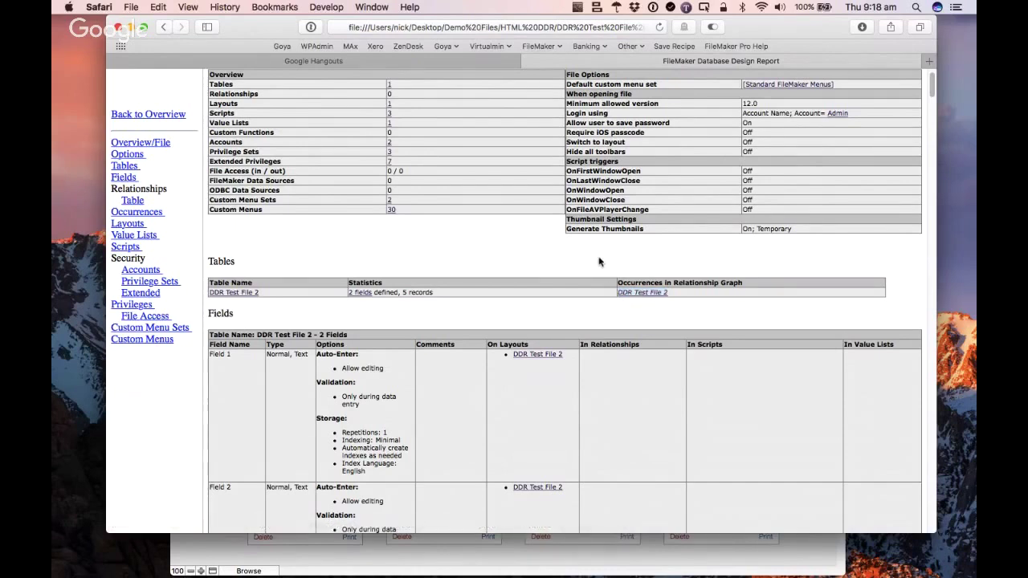
{"action": "scroll", "coordinate": [603, 261], "scroll_direction": "up", "scroll_amount": 1}
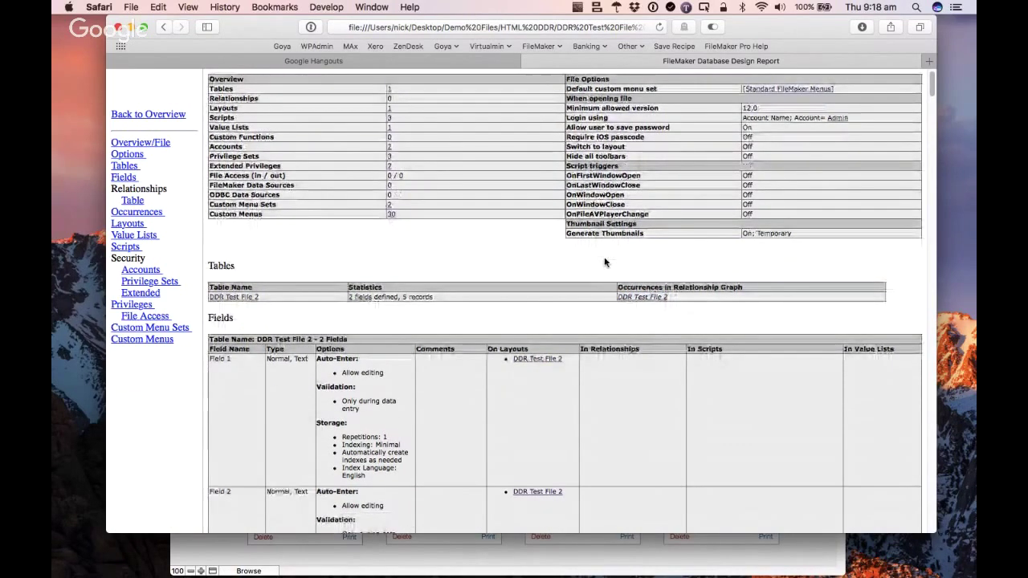
{"action": "scroll", "coordinate": [604, 263], "scroll_direction": "down", "scroll_amount": 5}
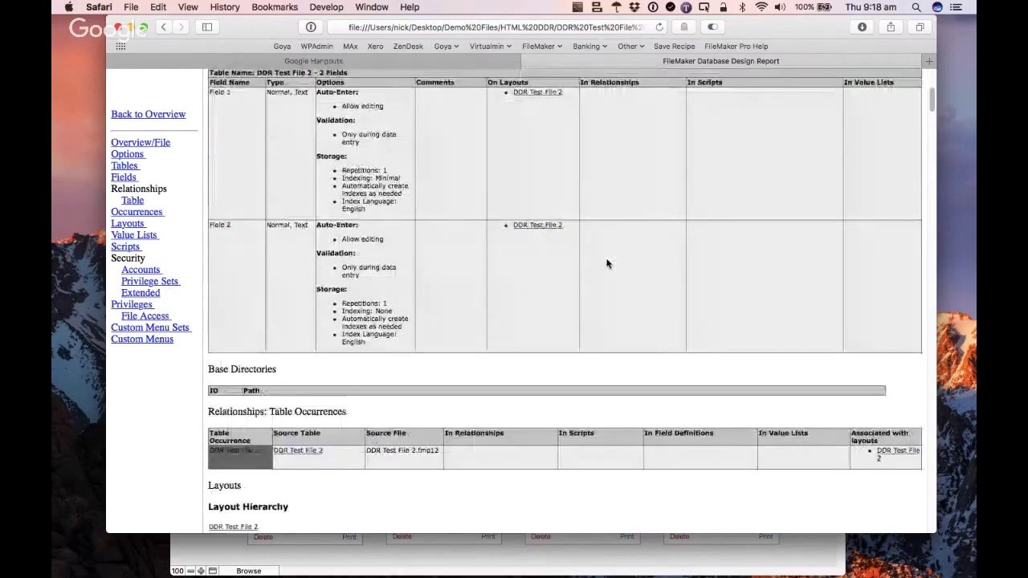
- Search the report page for "Test File 2"
{"action": "key", "text": "super+f"}
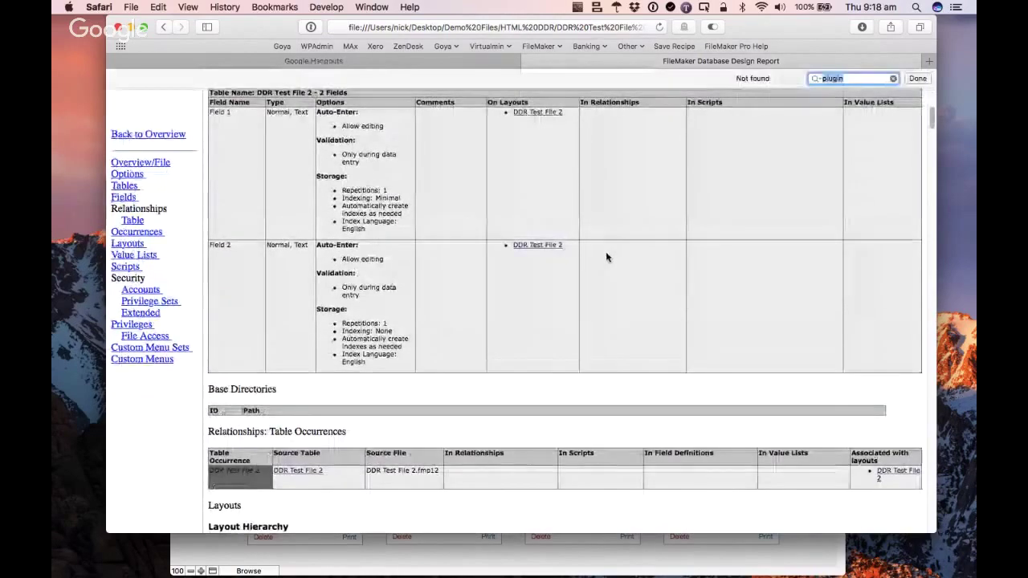
{"action": "type", "text": "D"}
{"action": "key", "text": "BackSpace"}
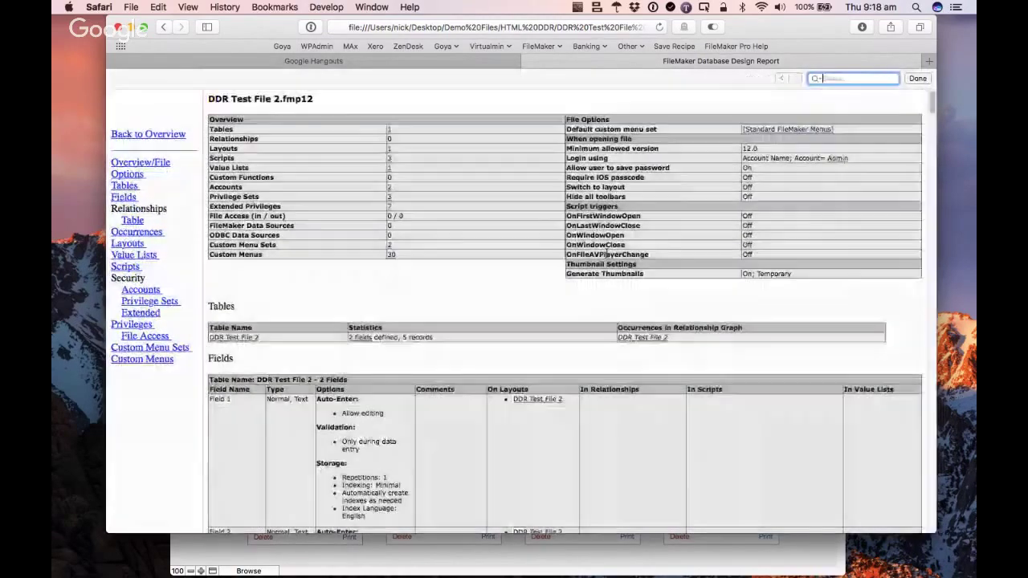
{"action": "type", "text": "Test"}
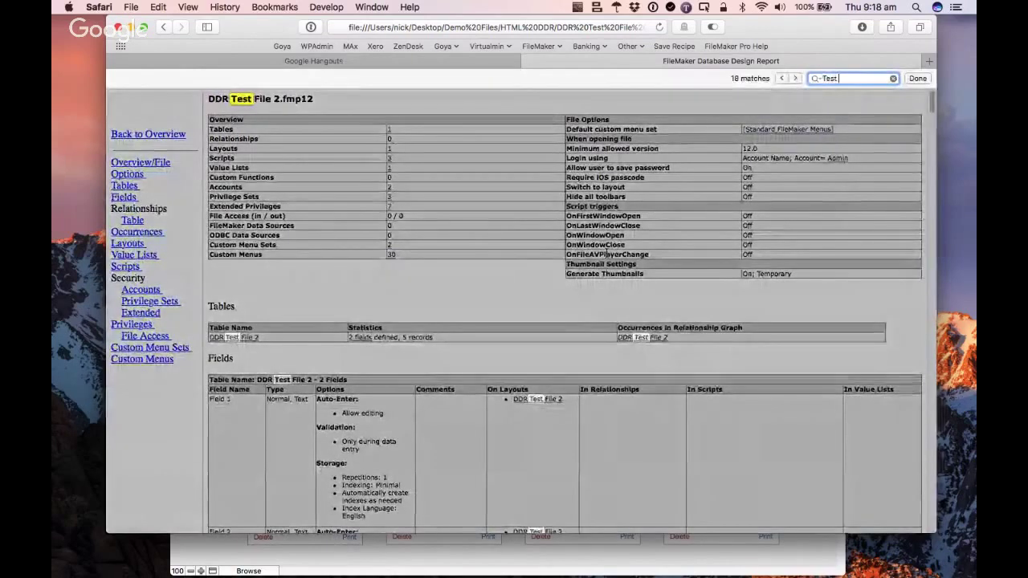
{"action": "type", "text": " File 2"}
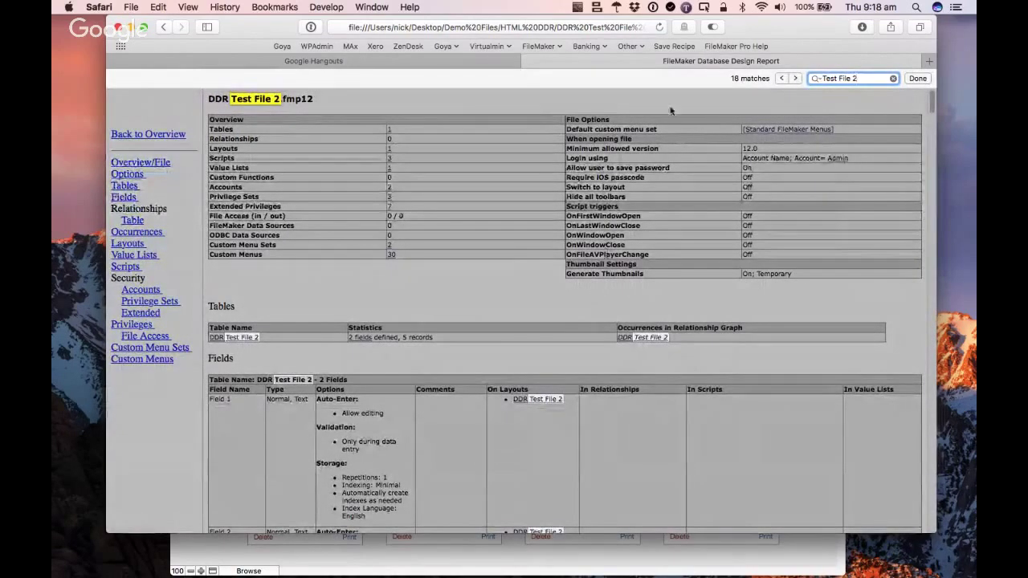
- Advance through the search matches to the one in the Relationships: Table Occurrences section
{"action": "left_click", "coordinate": [795, 78]}
{"action": "left_click", "coordinate": [797, 78]}
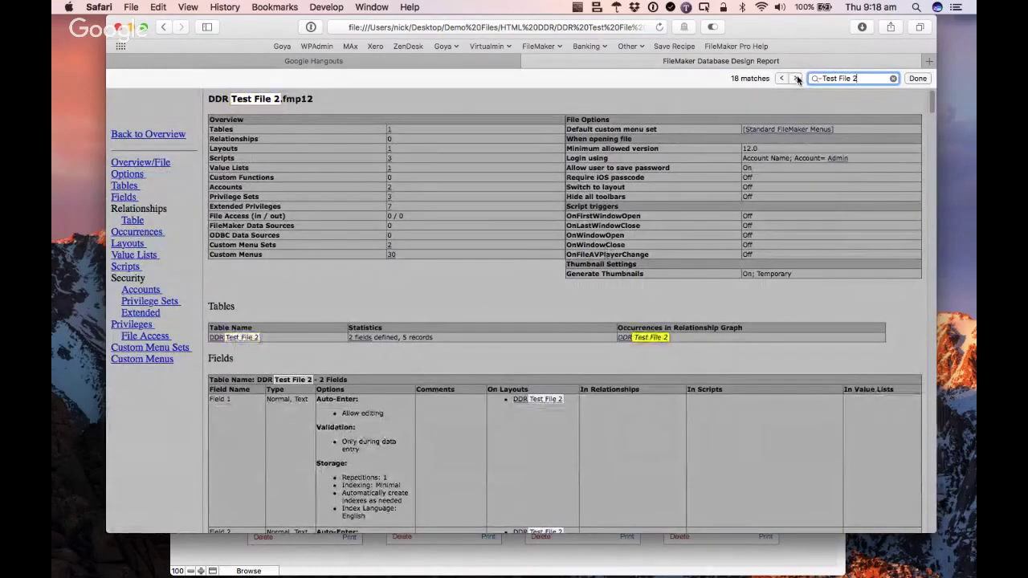
{"action": "left_click", "coordinate": [796, 78]}
{"action": "left_click", "coordinate": [796, 78]}
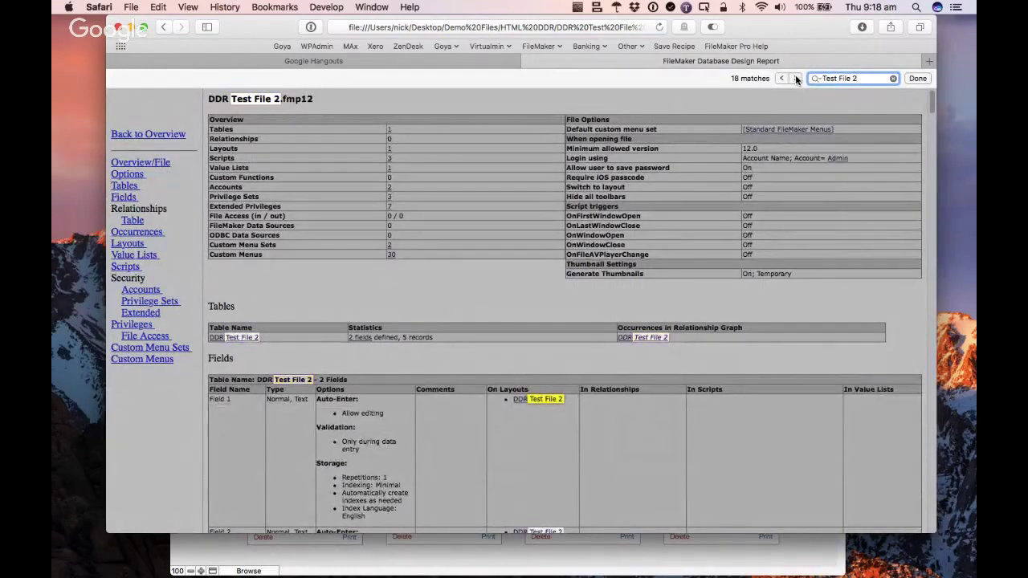
{"action": "left_click", "coordinate": [797, 78]}
{"action": "left_click", "coordinate": [796, 78]}
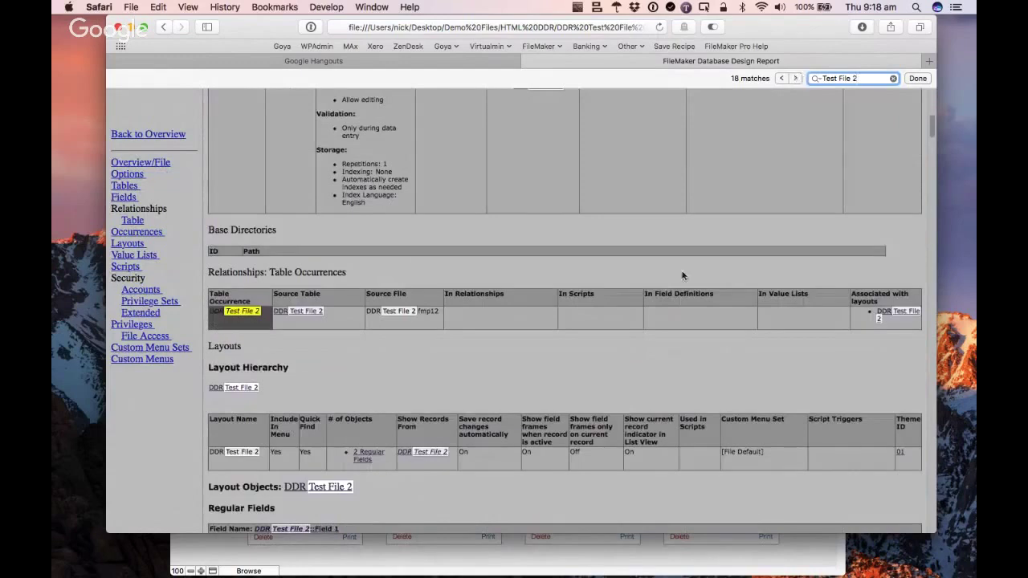
- Clear the search highlights in the report and hide the browser to switch to the BaseElements home list in FileMaker Pro
{"action": "left_click", "coordinate": [678, 337]}
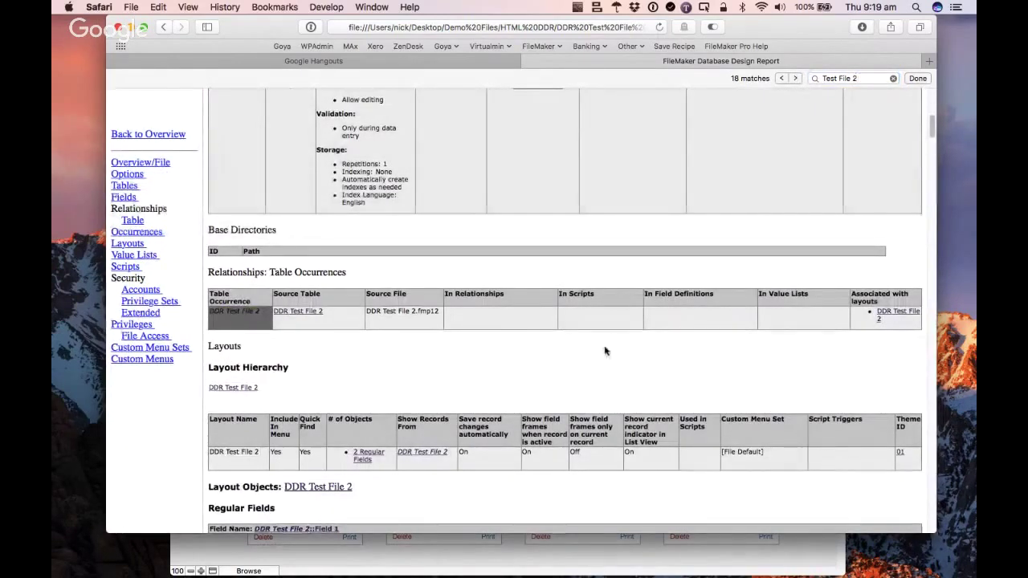
{"action": "left_click", "coordinate": [509, 554]}
{"action": "left_click", "coordinate": [151, 454]}
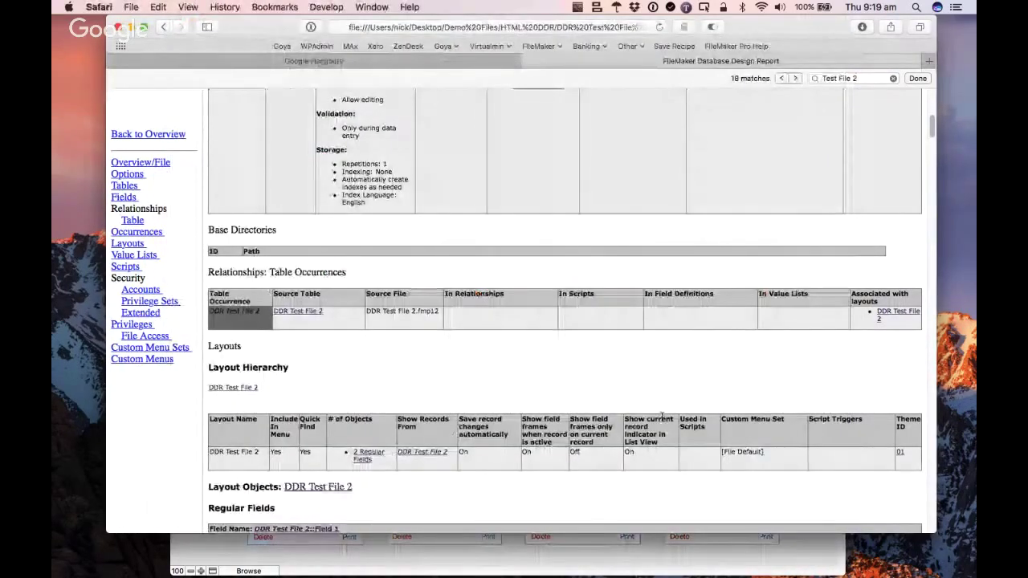
{"action": "key", "text": "super+h"}
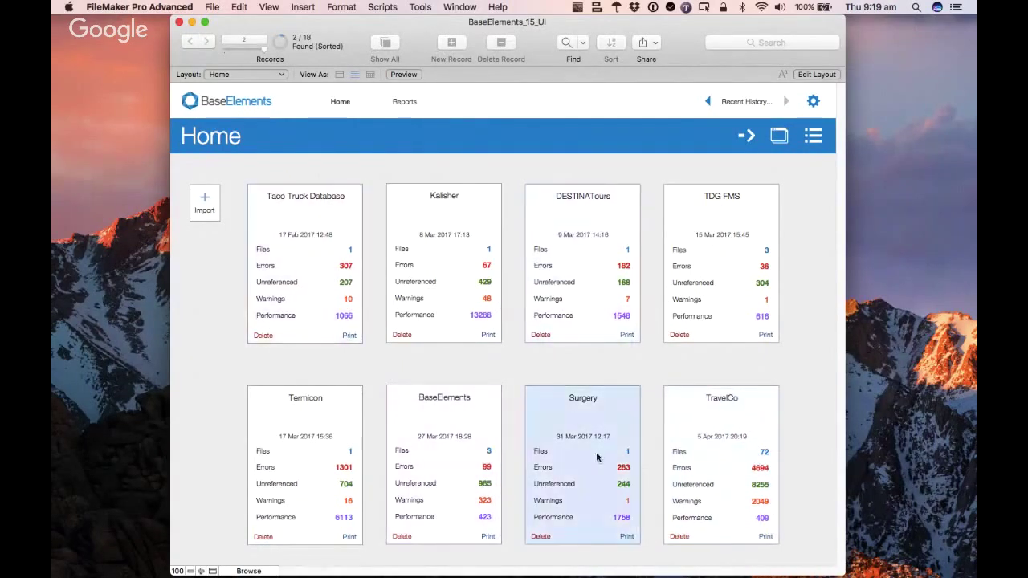
- Open the TravelCo analysis and review its overview of element counts, errors, unreferenced items, warnings and performance issues
{"action": "left_click", "coordinate": [723, 444]}
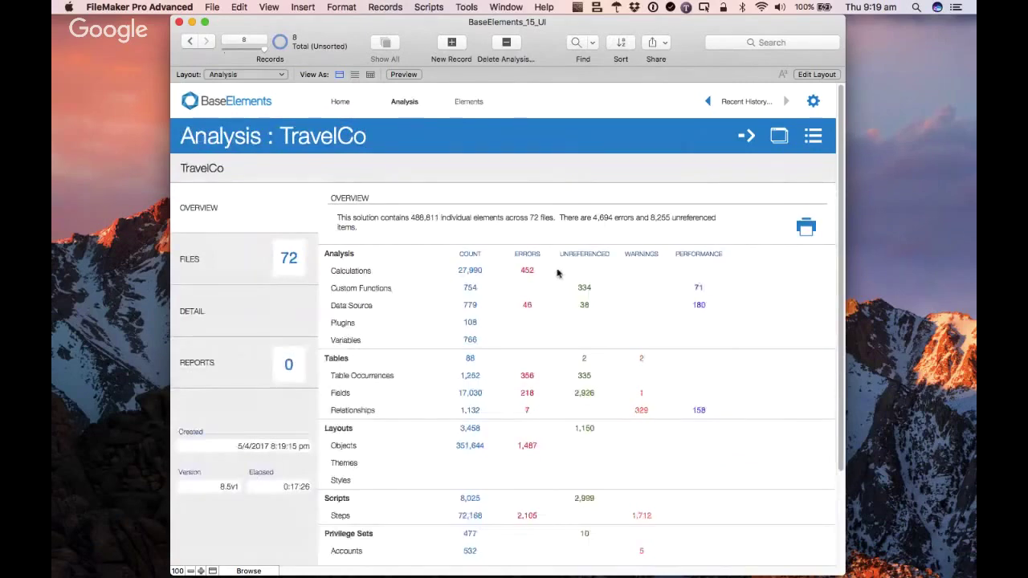
{"action": "scroll", "coordinate": [563, 275], "scroll_direction": "down", "scroll_amount": 4}
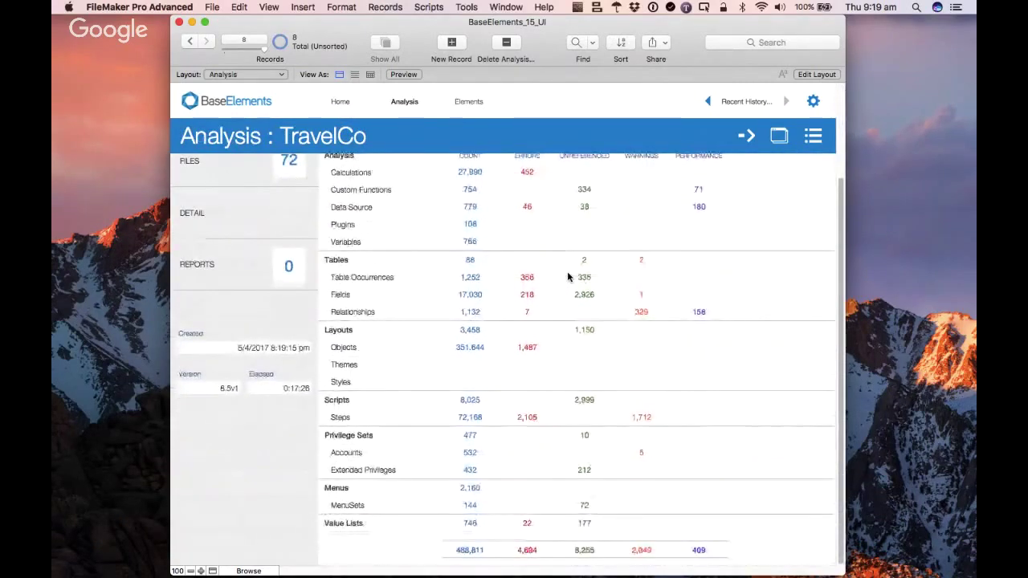
{"action": "scroll", "coordinate": [567, 277], "scroll_direction": "up", "scroll_amount": 4}
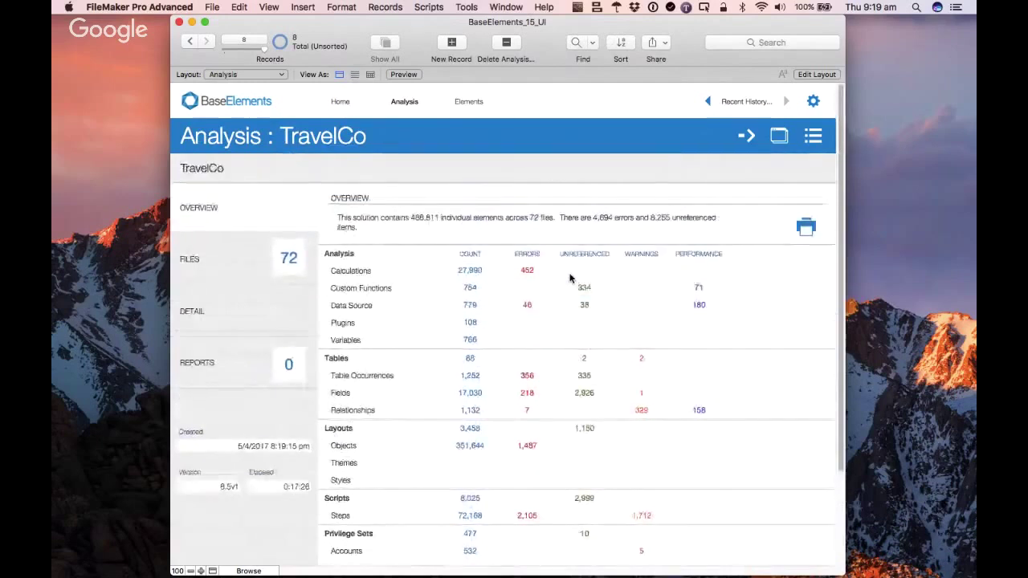
{"action": "scroll", "coordinate": [570, 278], "scroll_direction": "down", "scroll_amount": 4}
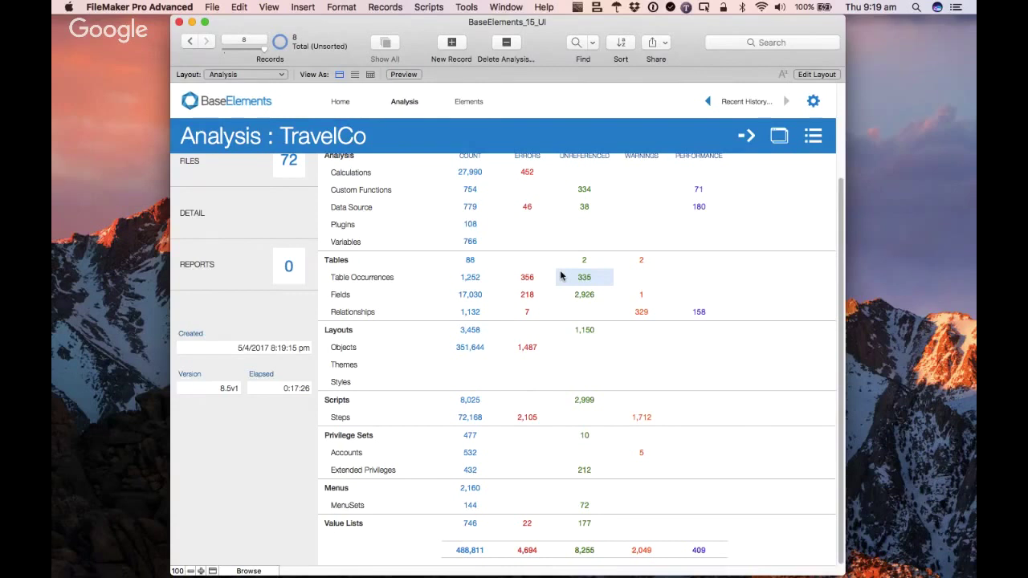
{"action": "scroll", "coordinate": [560, 278], "scroll_direction": "up", "scroll_amount": 1}
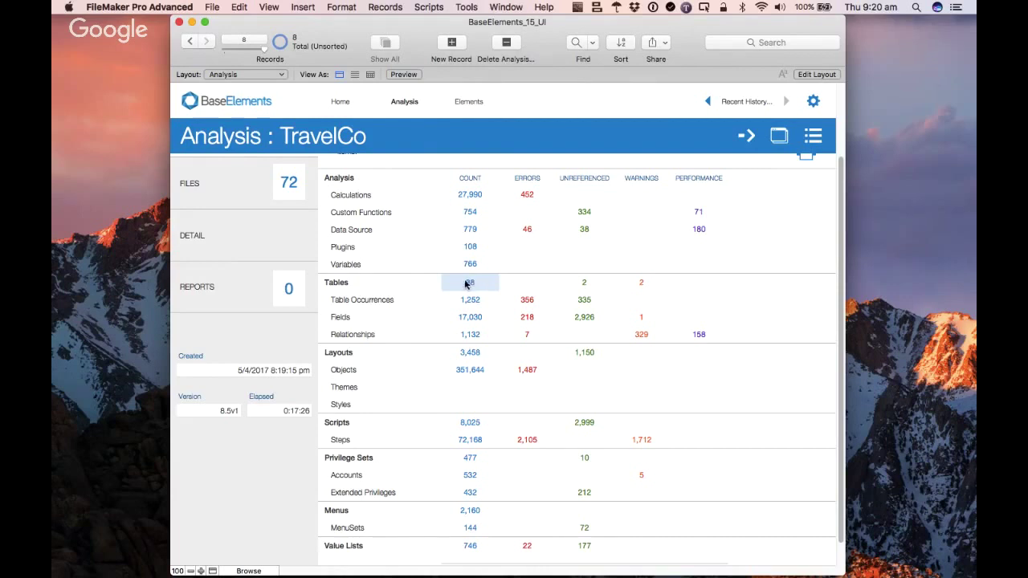
{"action": "scroll", "coordinate": [424, 277], "scroll_direction": "up", "scroll_amount": 3}
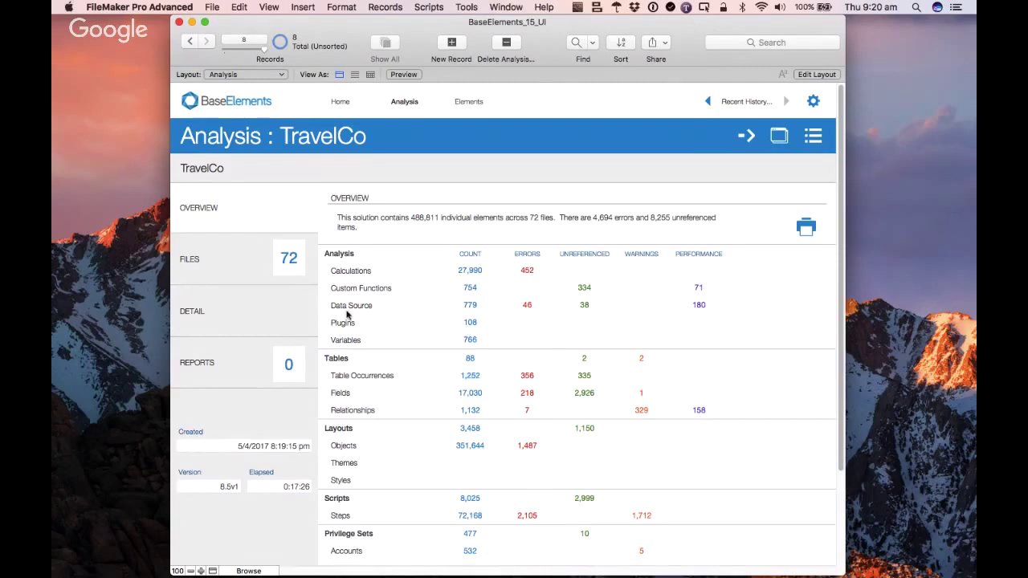
{"action": "scroll", "coordinate": [554, 443], "scroll_direction": "down", "scroll_amount": 1}
{"action": "scroll", "coordinate": [554, 443], "scroll_direction": "down", "scroll_amount": 2}
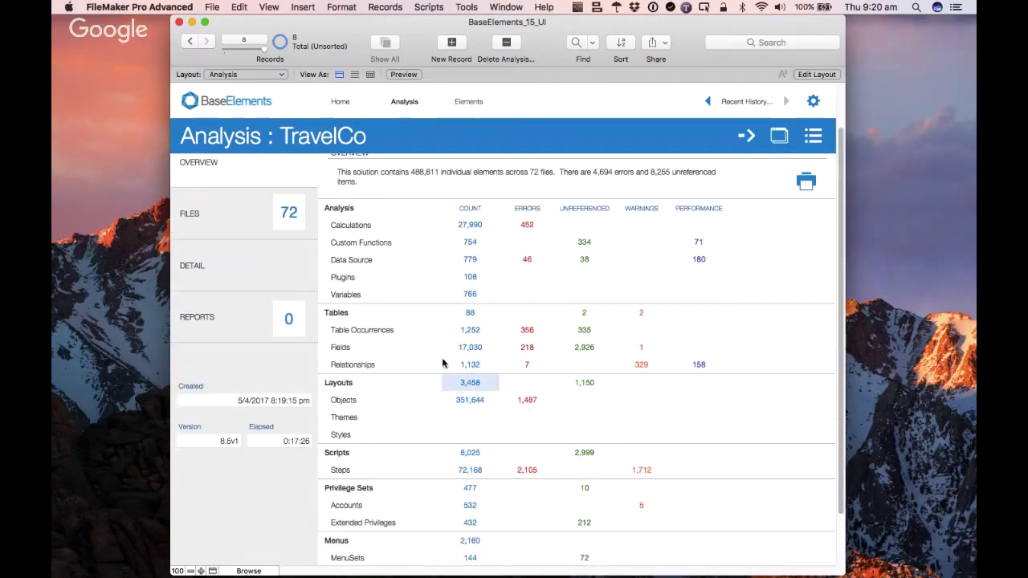
- Look through the list of files in the TravelCo analysis and return to its overview
{"action": "left_click", "coordinate": [249, 222]}
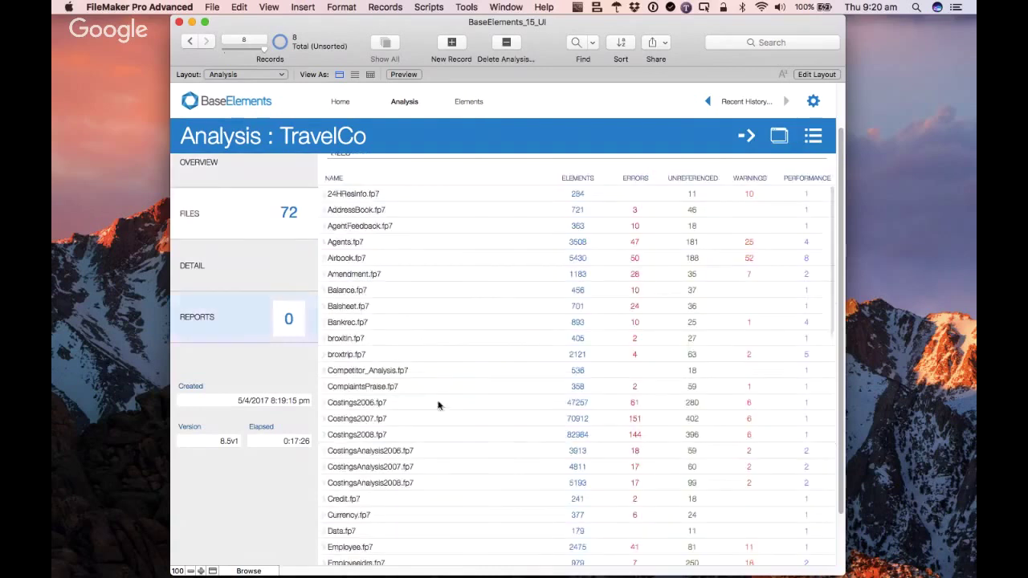
{"action": "scroll", "coordinate": [460, 377], "scroll_direction": "down", "scroll_amount": 5}
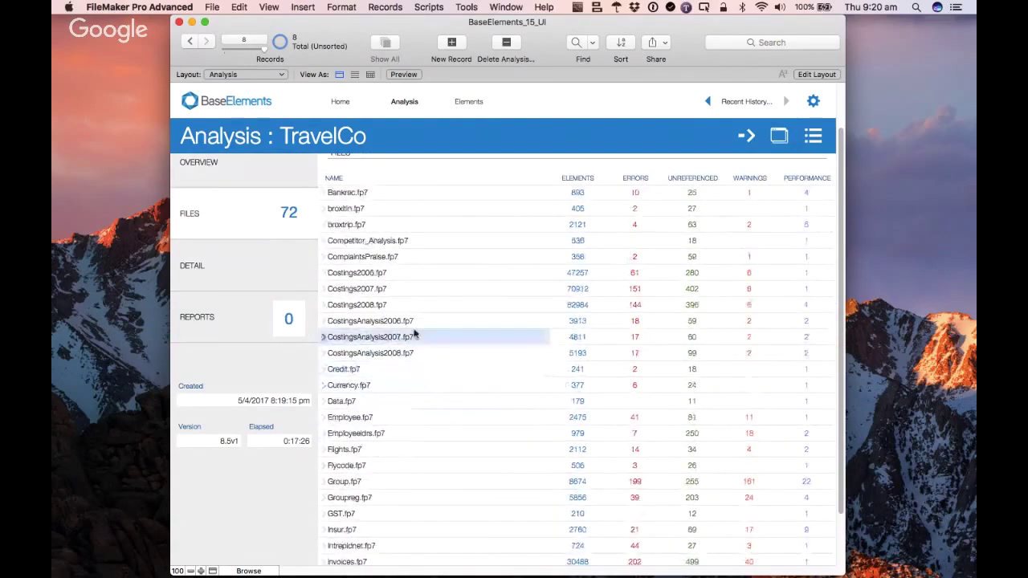
{"action": "scroll", "coordinate": [271, 238], "scroll_direction": "up", "scroll_amount": 2}
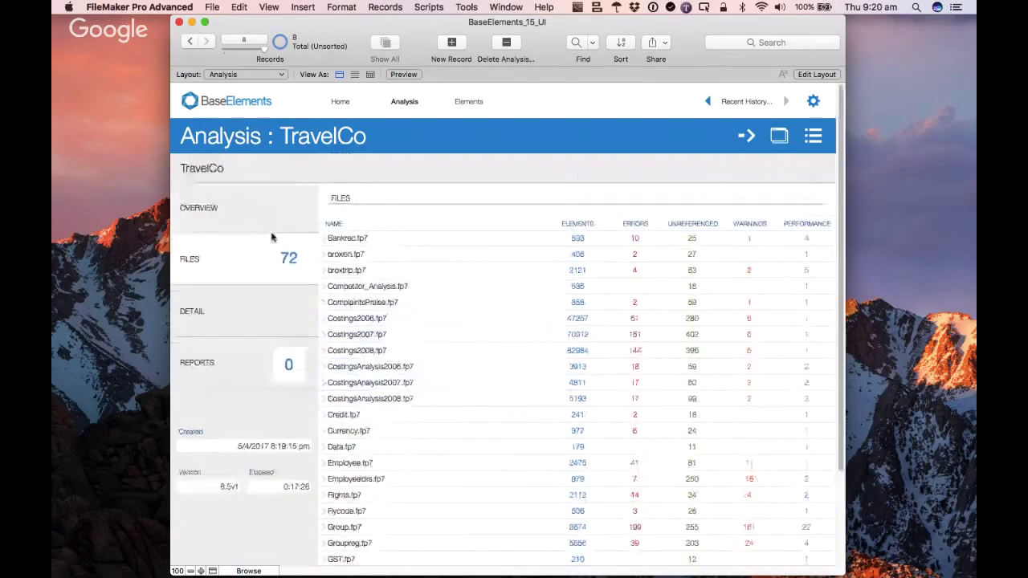
{"action": "left_click", "coordinate": [227, 210]}
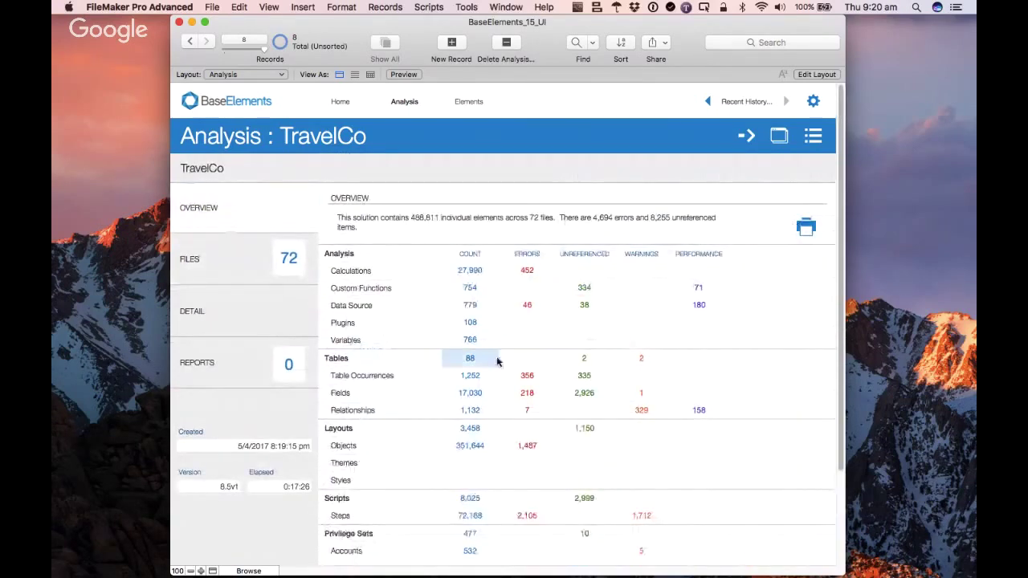
- List all tables counted in the TravelCo overview and look through them
{"action": "left_click", "coordinate": [471, 359]}
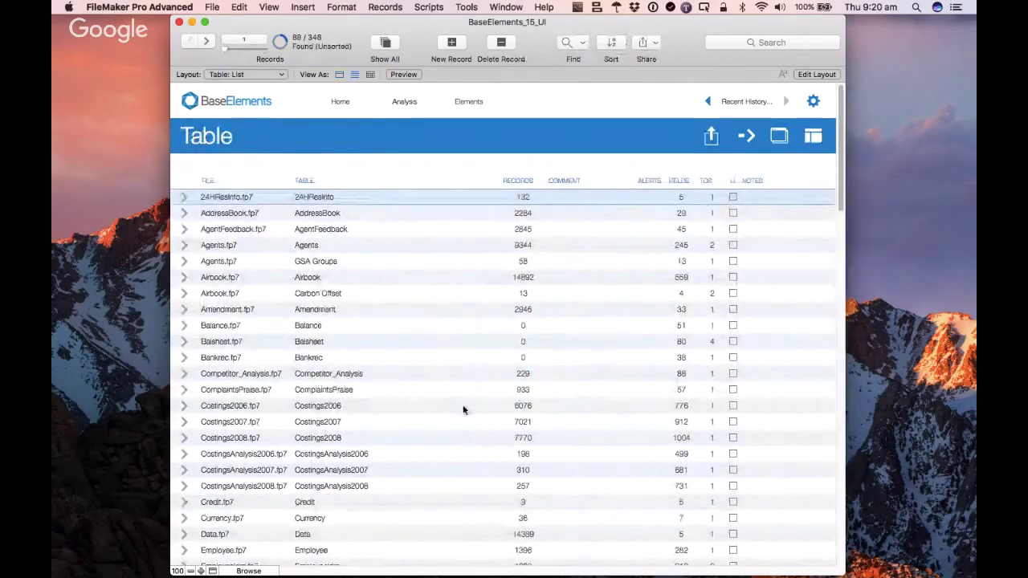
{"action": "scroll", "coordinate": [463, 409], "scroll_direction": "down", "scroll_amount": 3}
{"action": "scroll", "coordinate": [463, 385], "scroll_direction": "up", "scroll_amount": 3}
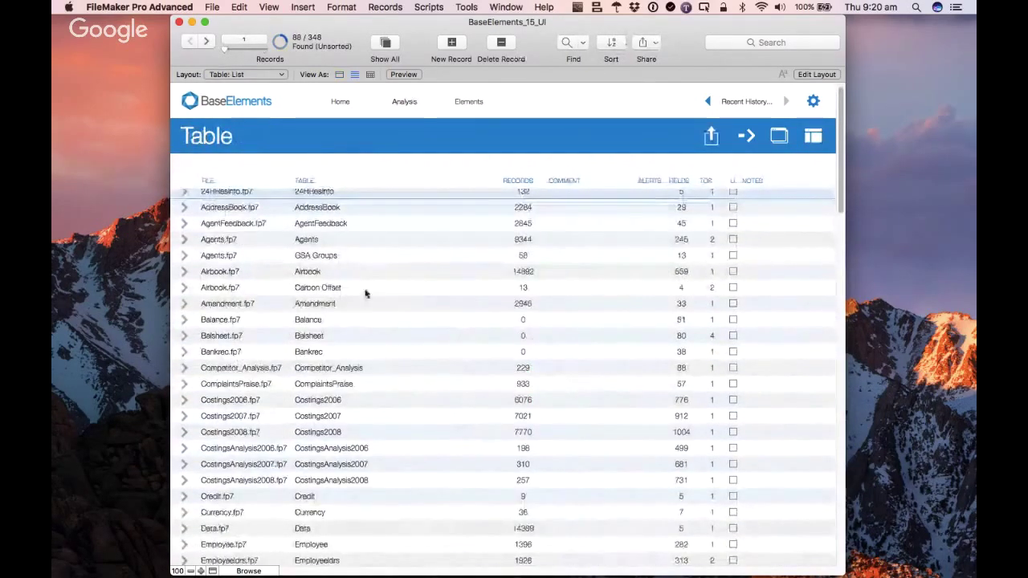
- Open the Agents table of Agents.fp7 and look through its list of fields
{"action": "left_click", "coordinate": [184, 240]}
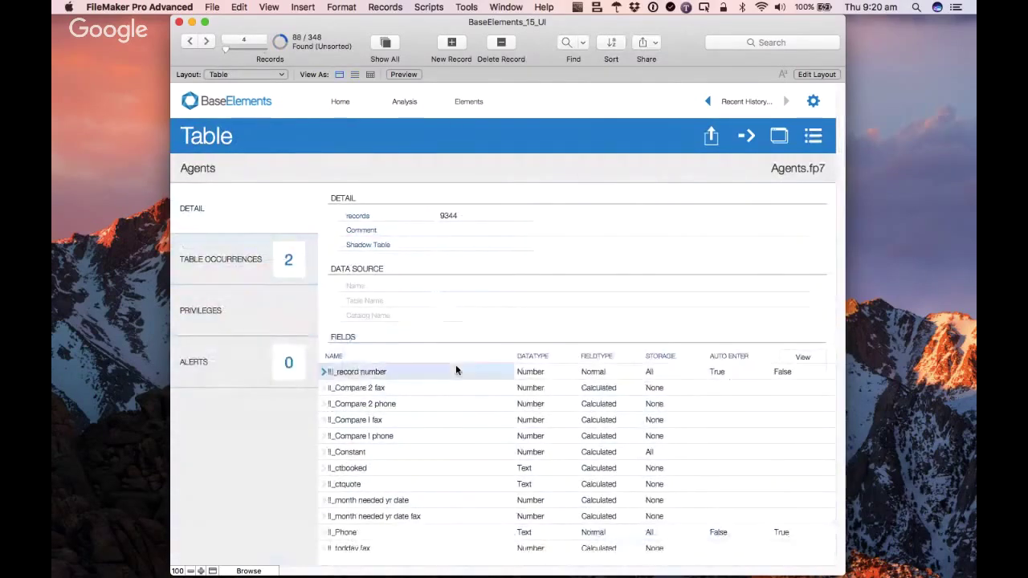
{"action": "scroll", "coordinate": [469, 410], "scroll_direction": "down", "scroll_amount": 3}
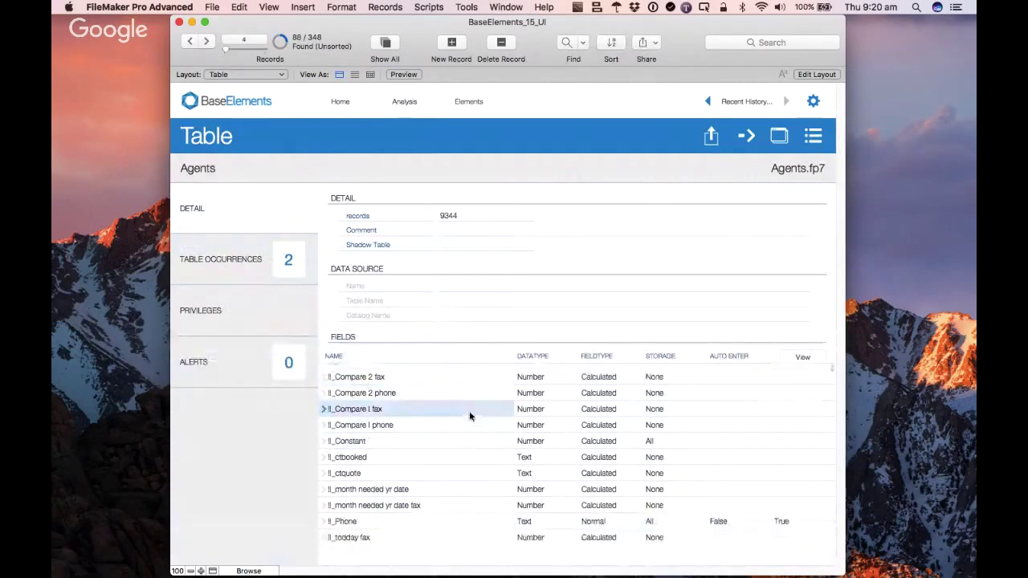
{"action": "scroll", "coordinate": [470, 416], "scroll_direction": "down", "scroll_amount": 7}
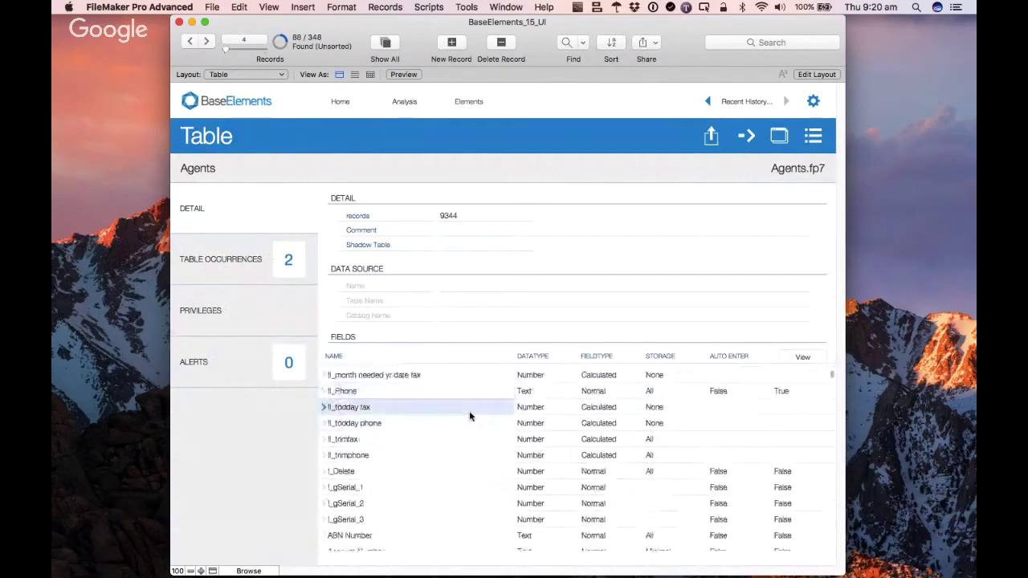
{"action": "scroll", "coordinate": [470, 416], "scroll_direction": "down", "scroll_amount": 3}
{"action": "scroll", "coordinate": [470, 416], "scroll_direction": "down", "scroll_amount": 1}
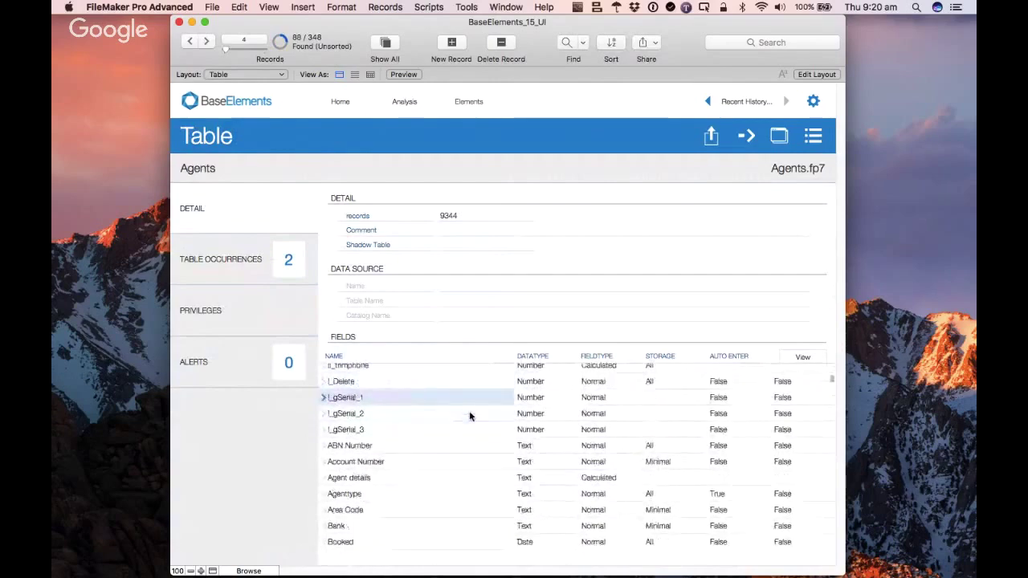
{"action": "scroll", "coordinate": [470, 417], "scroll_direction": "down", "scroll_amount": 2}
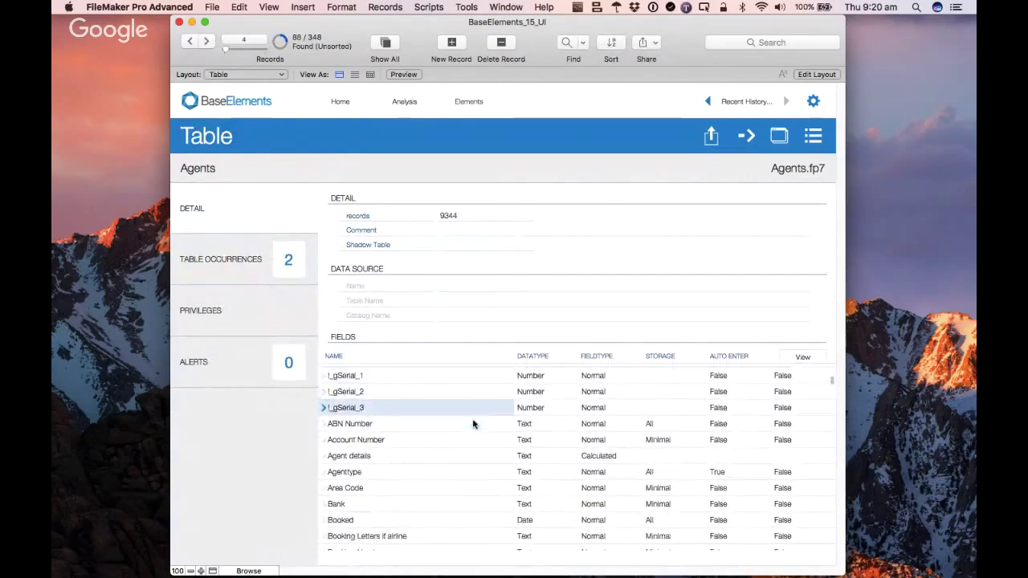
{"action": "scroll", "coordinate": [472, 419], "scroll_direction": "up", "scroll_amount": 10}
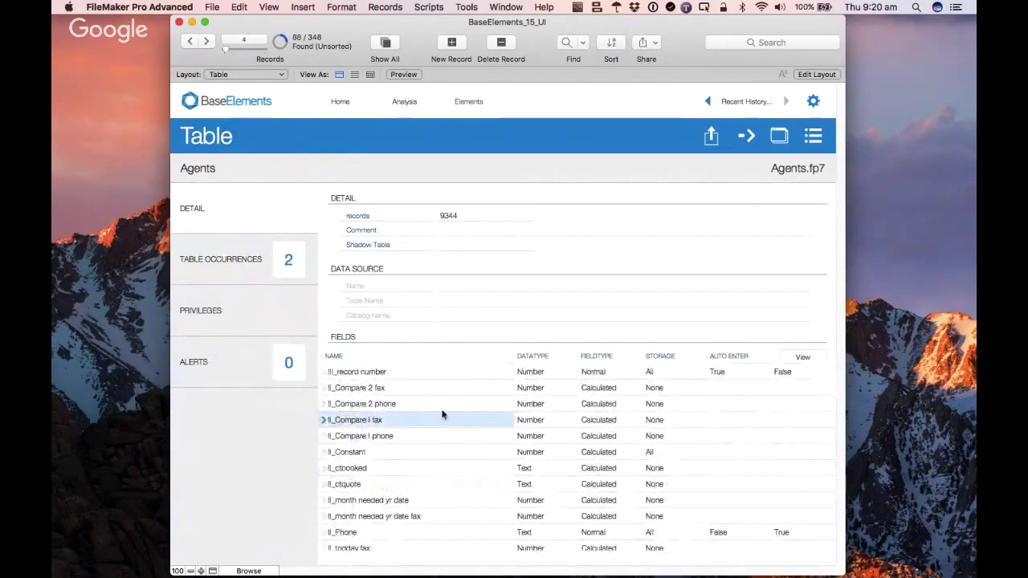
- Open the !!!_record number field of the Agents table and review everything that references it
{"action": "left_click", "coordinate": [324, 373]}
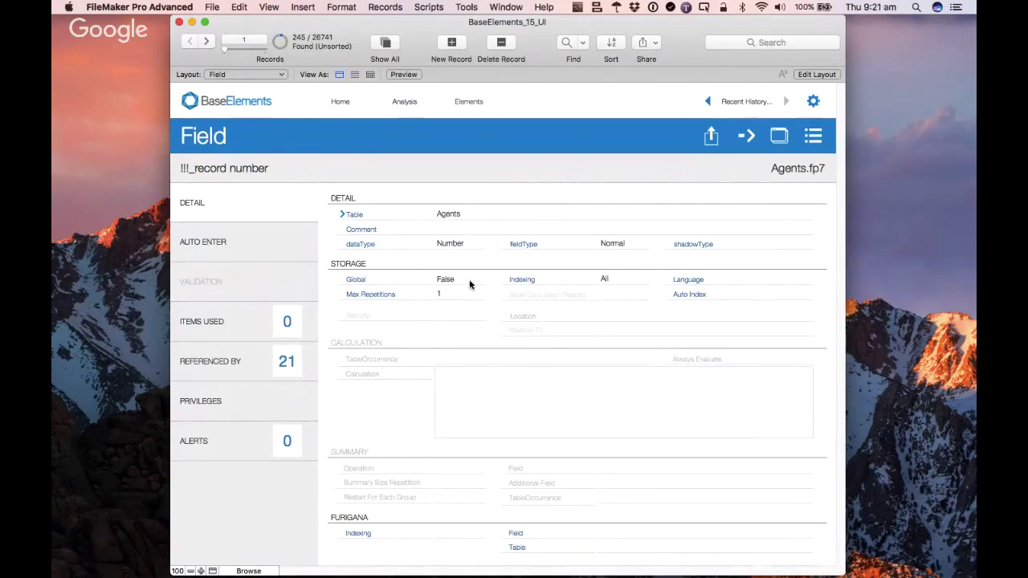
{"action": "left_click", "coordinate": [238, 367]}
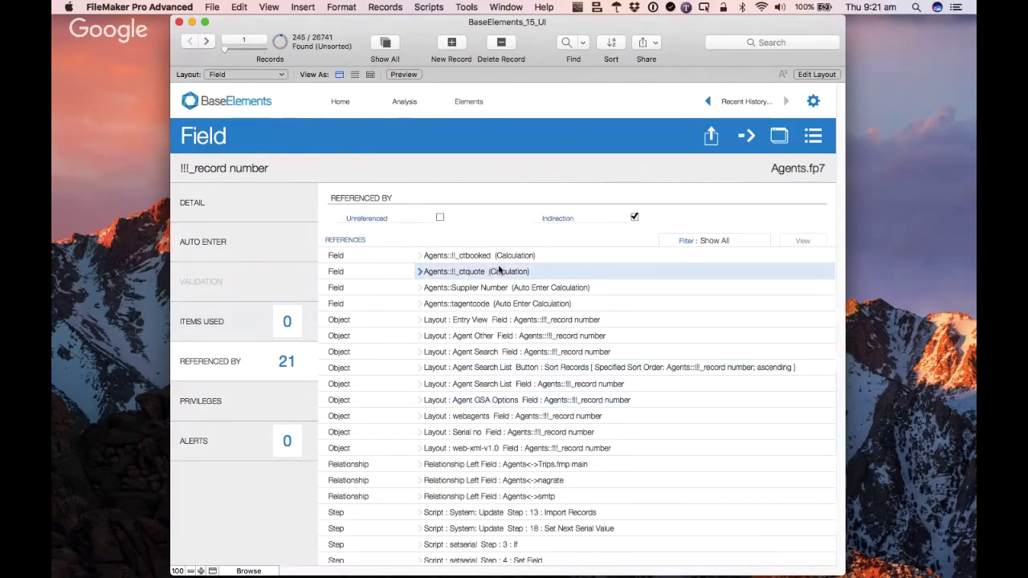
{"action": "scroll", "coordinate": [495, 390], "scroll_direction": "down", "scroll_amount": 2}
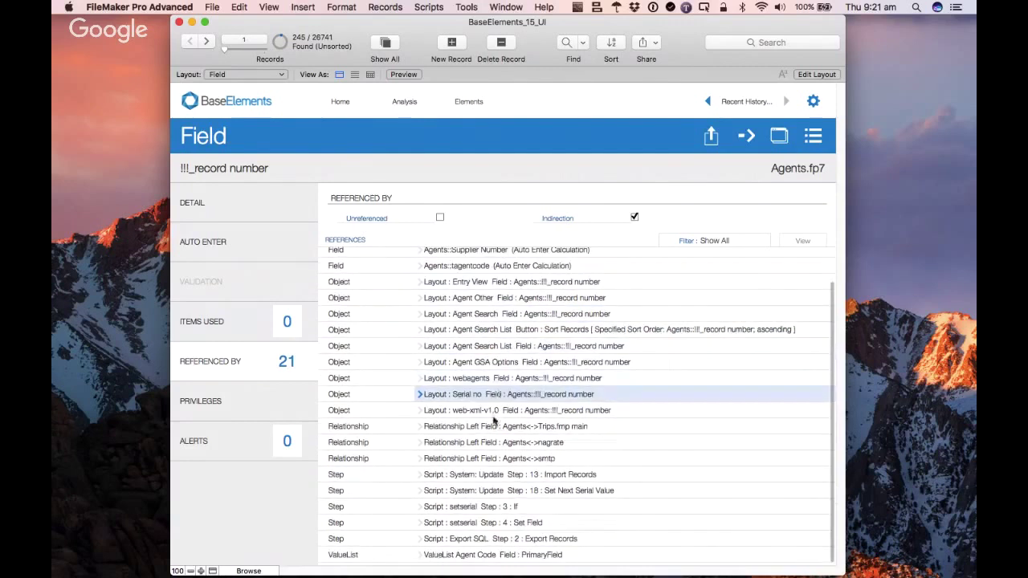
{"action": "scroll", "coordinate": [488, 448], "scroll_direction": "up", "scroll_amount": 3}
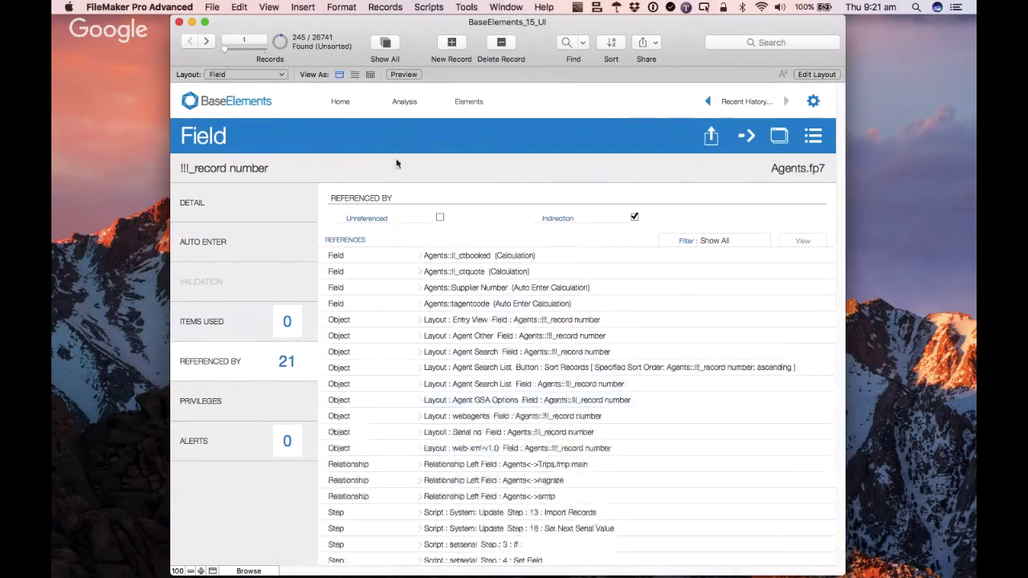
- Return to the TravelCo analysis, list all its fields and constrain the found set to the AddressBook table
{"action": "left_click", "coordinate": [405, 102]}
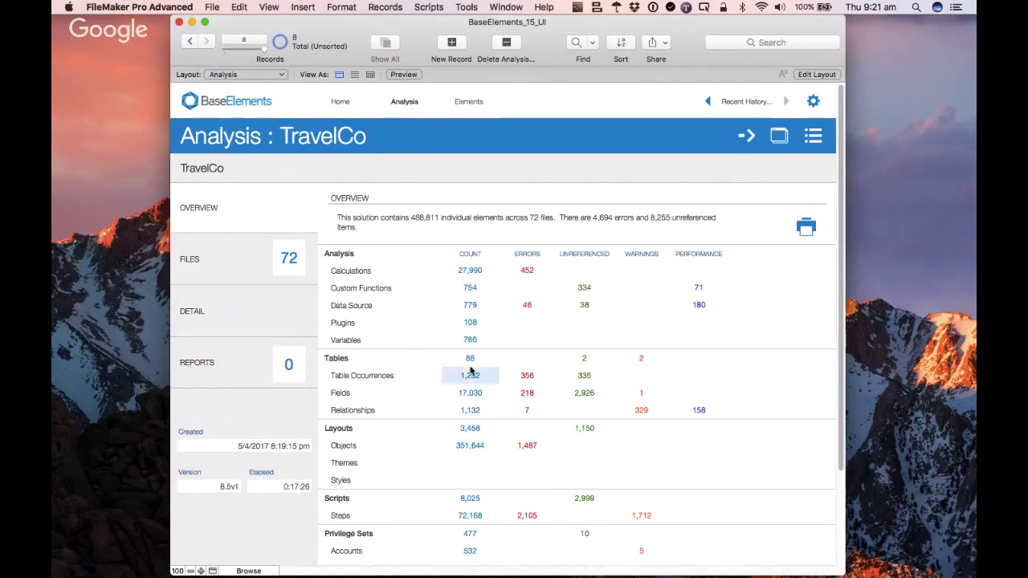
{"action": "left_click", "coordinate": [471, 393]}
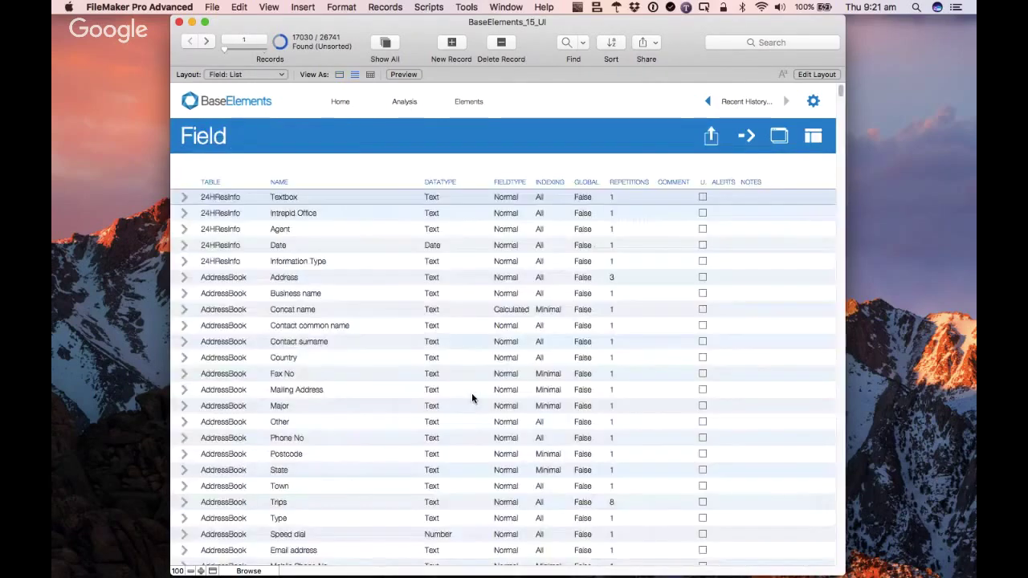
{"action": "left_click_drag", "start_coordinate": [448, 25], "coordinate": [429, 25]}
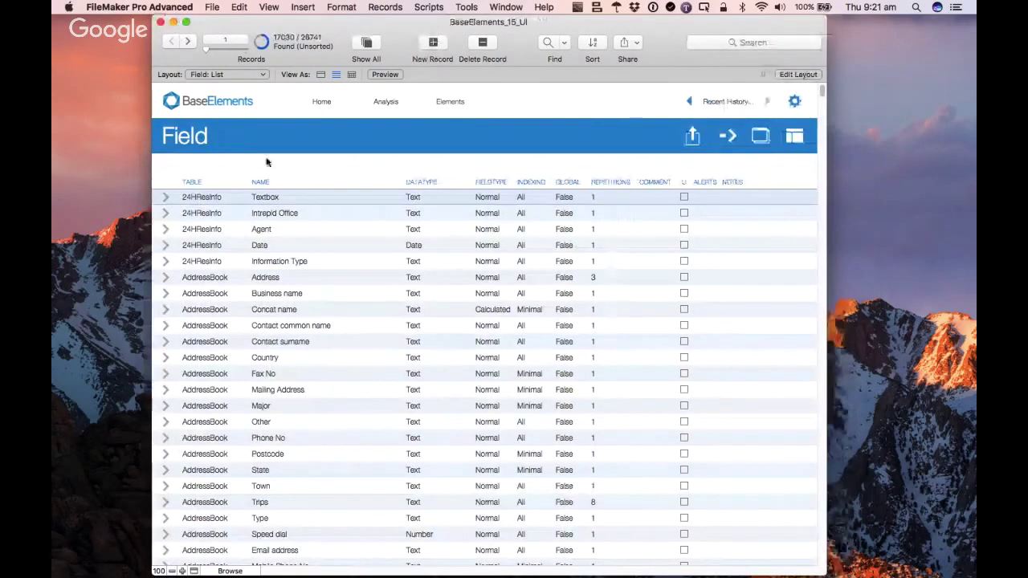
{"action": "right_click", "coordinate": [213, 278]}
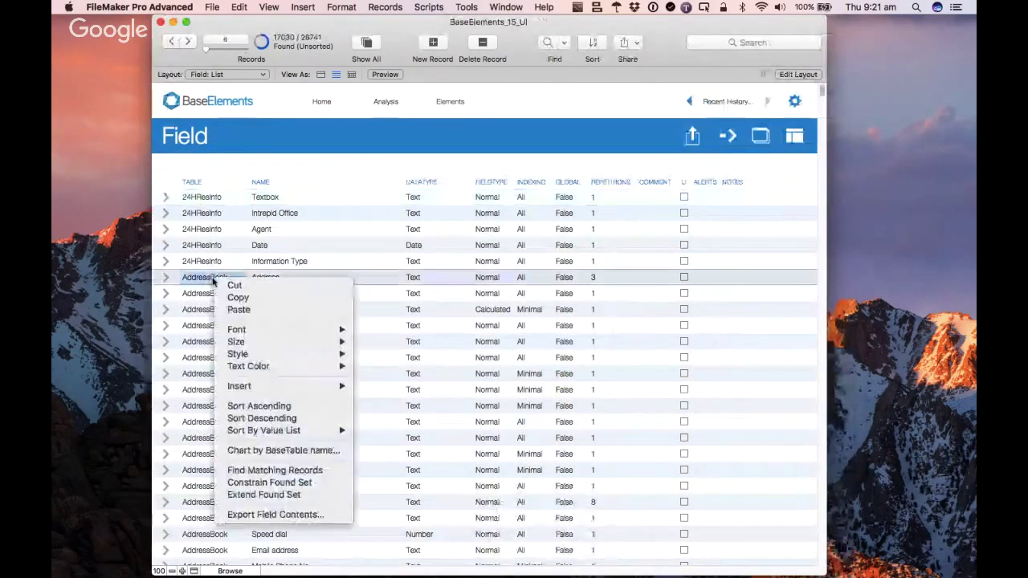
{"action": "left_click", "coordinate": [261, 483]}
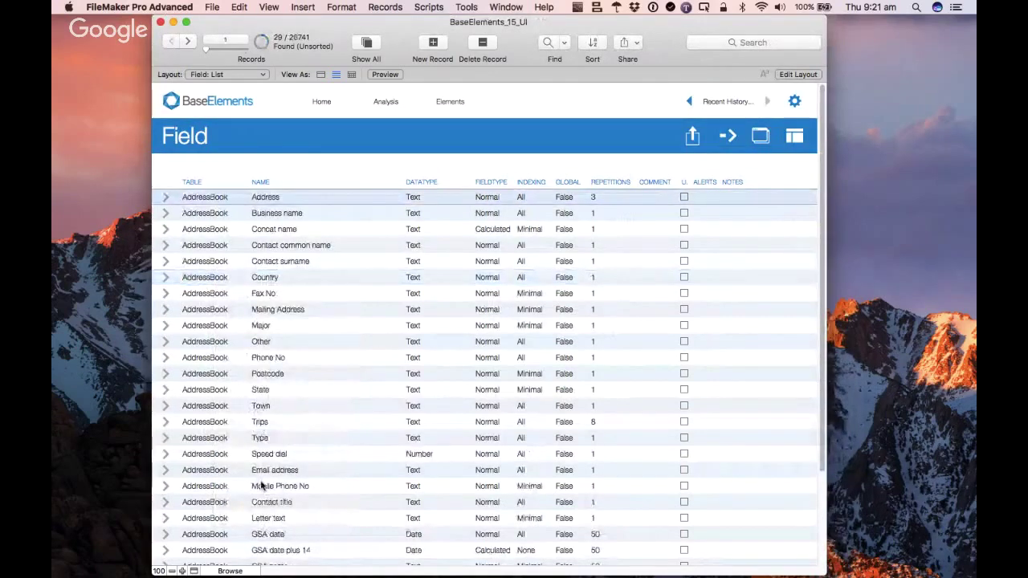
- Look through the AddressBook fields and open a new window showing the same found set
{"action": "scroll", "coordinate": [263, 483], "scroll_direction": "down", "scroll_amount": 5}
{"action": "left_click", "coordinate": [506, 7]}
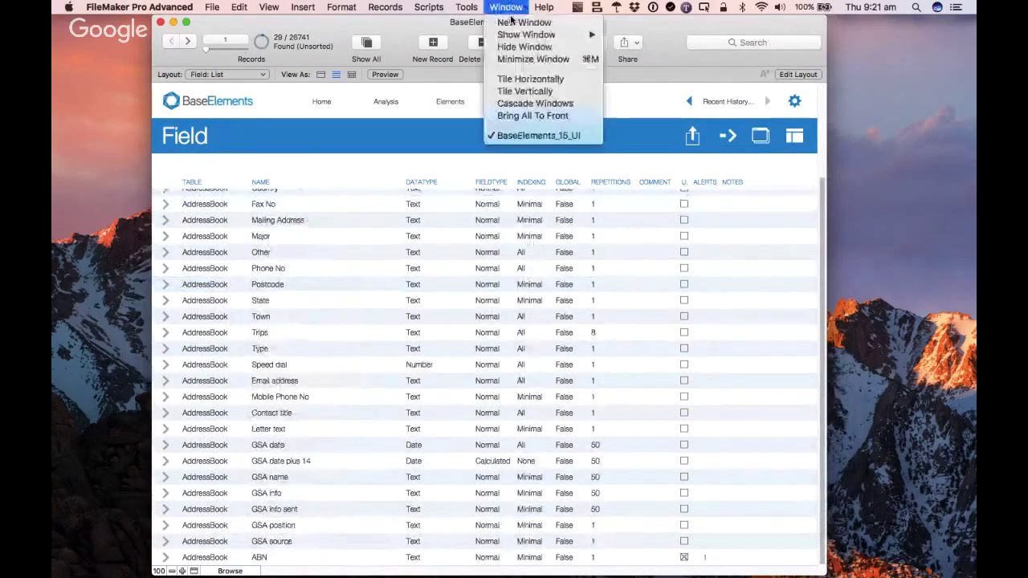
{"action": "left_click", "coordinate": [512, 27]}
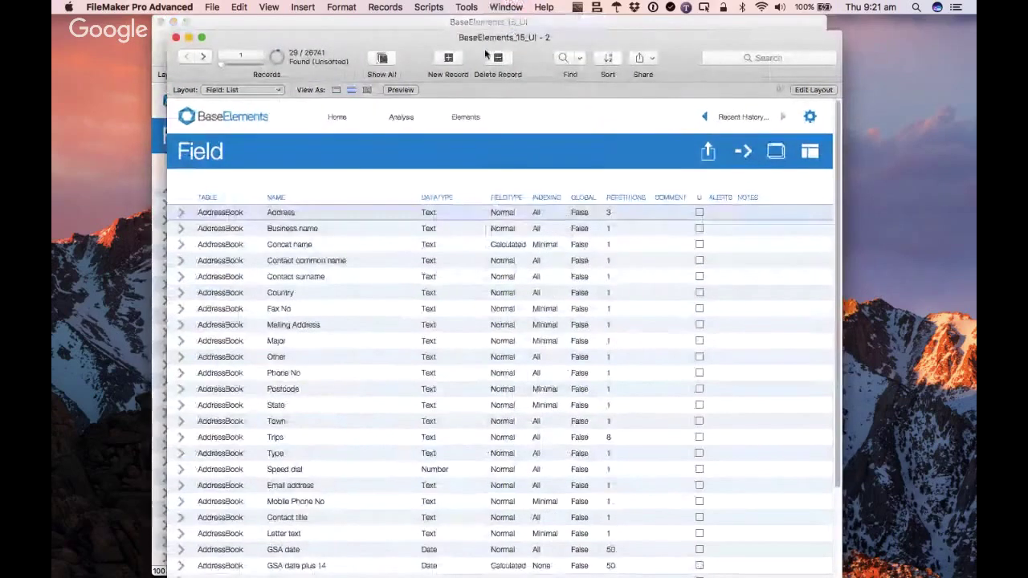
- Open the Address field's detail in the new window and constrain the found set to fields with the Text data type
{"action": "left_click", "coordinate": [182, 212]}
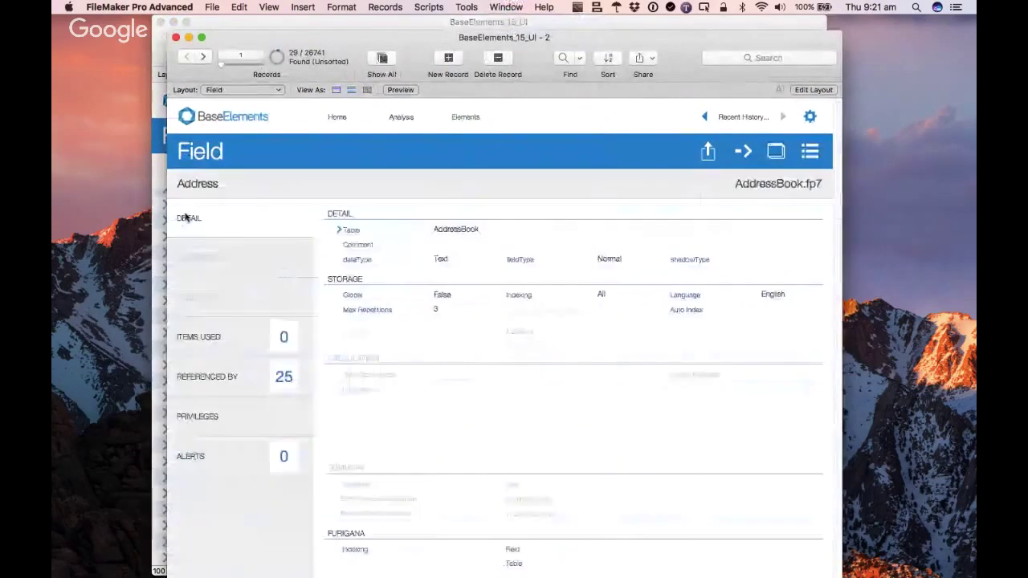
{"action": "key", "text": "super+f"}
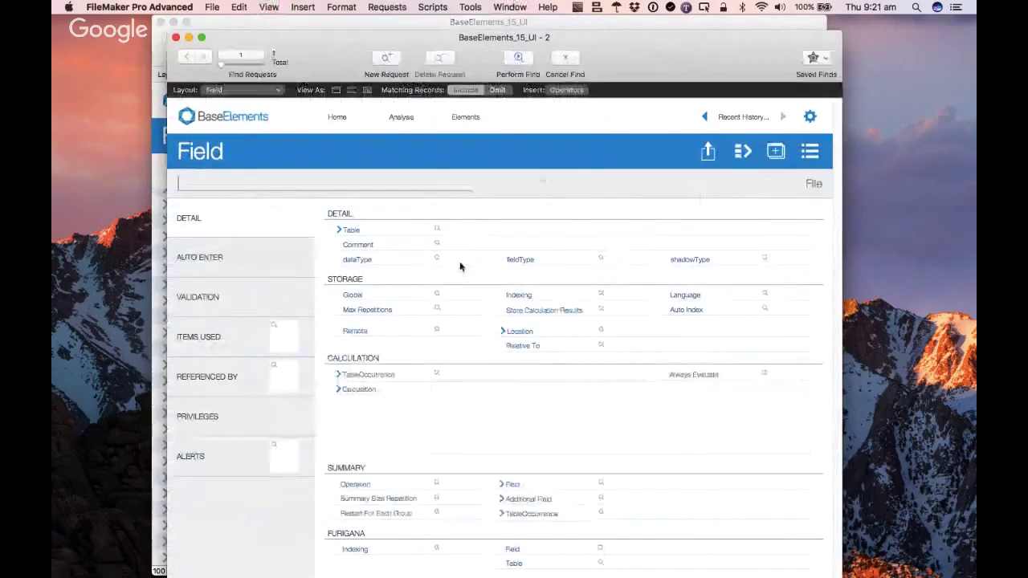
{"action": "left_click", "coordinate": [447, 259]}
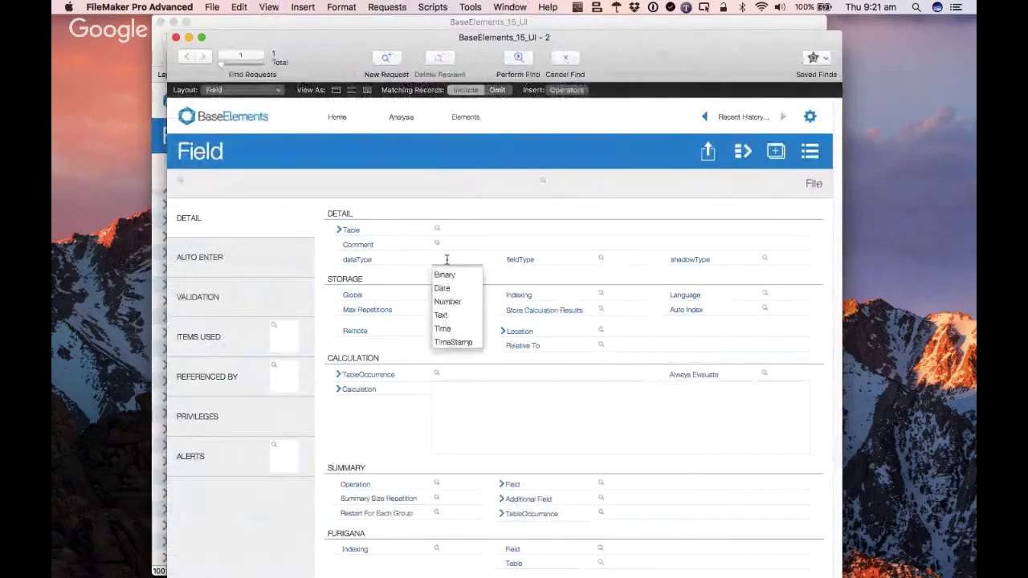
{"action": "left_click", "coordinate": [443, 315]}
{"action": "key", "text": "Tab"}
{"action": "left_click", "coordinate": [401, 8]}
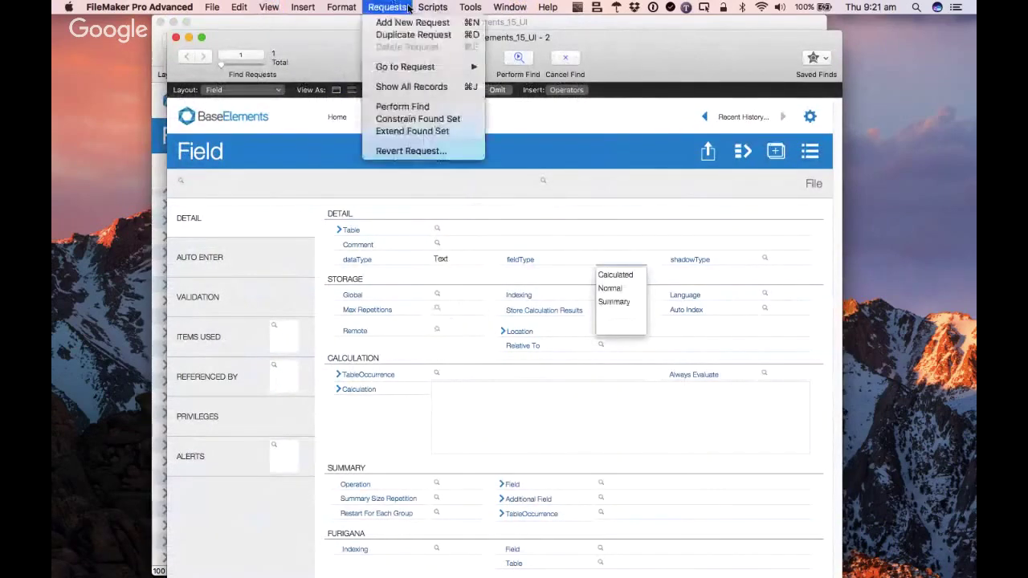
{"action": "left_click", "coordinate": [430, 119]}
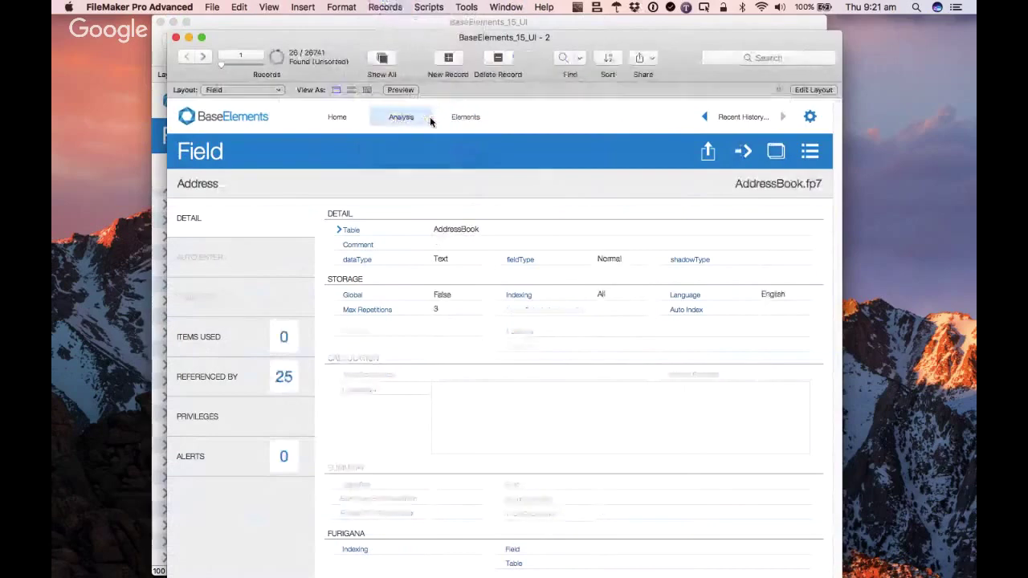
- Compare the second window with the original field list, close it and return to the TravelCo analysis overview
{"action": "left_click_drag", "start_coordinate": [358, 40], "coordinate": [415, 6]}
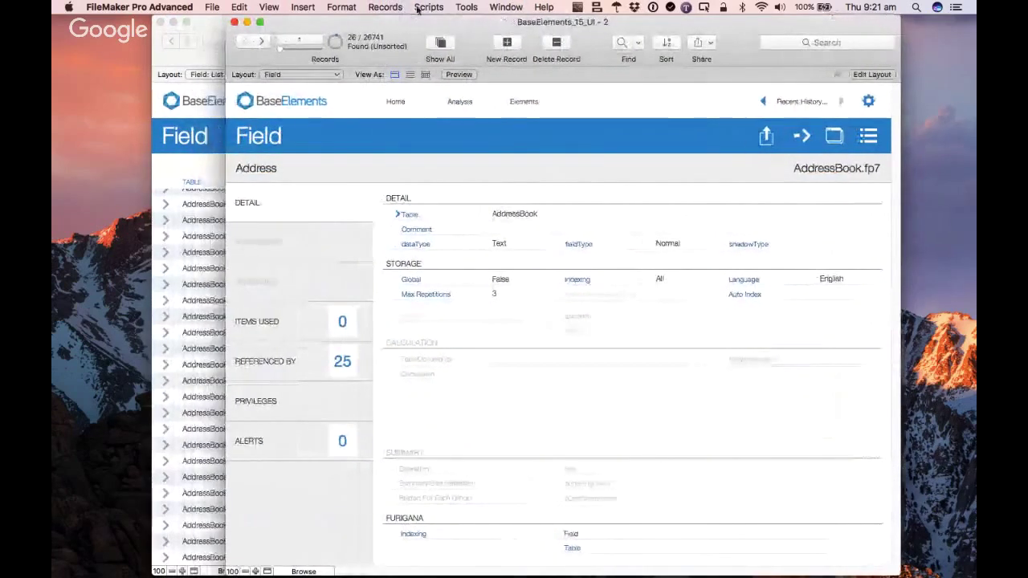
{"action": "left_click", "coordinate": [235, 22]}
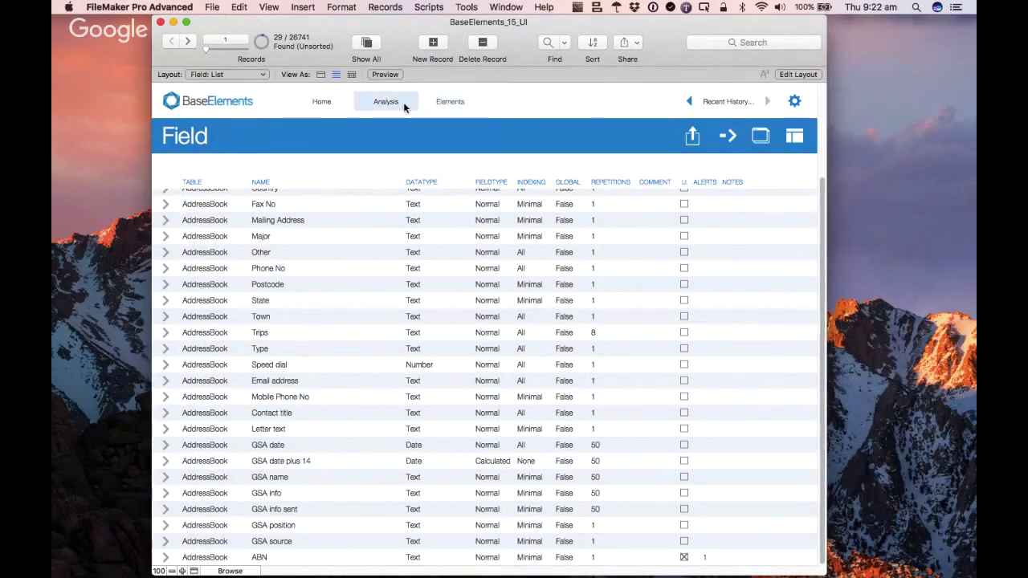
{"action": "left_click", "coordinate": [375, 106]}
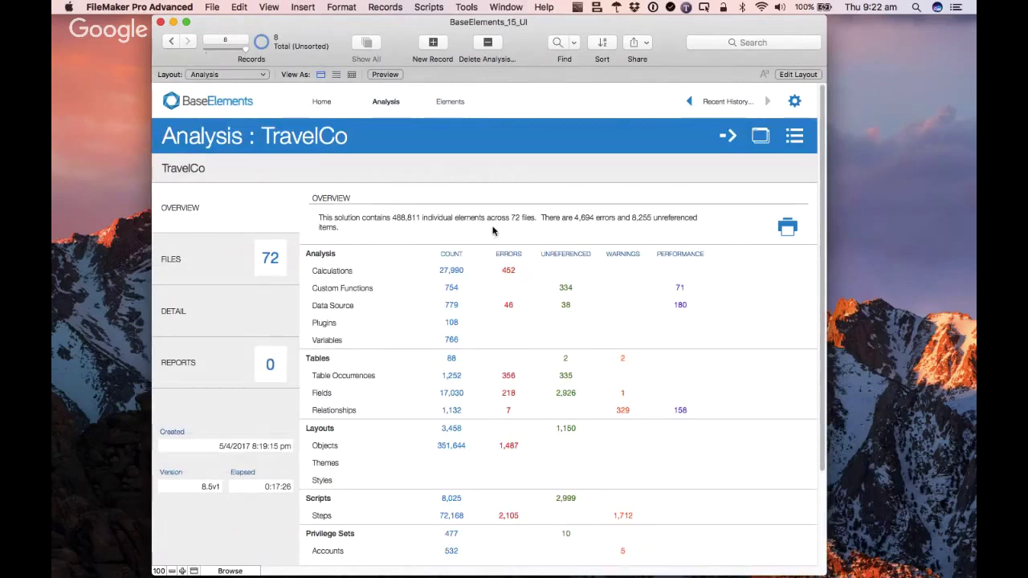
{"action": "left_click", "coordinate": [331, 104]}
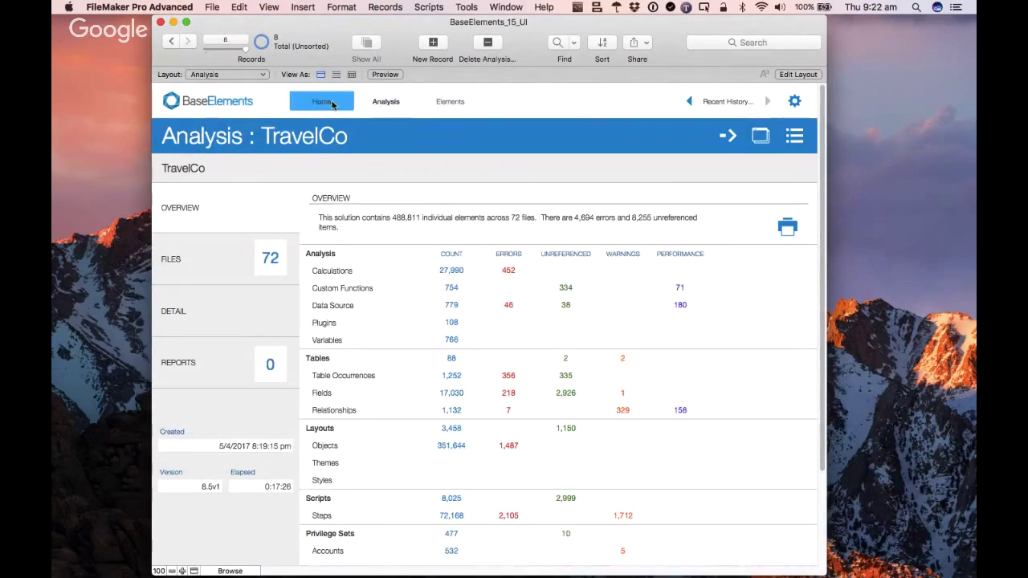
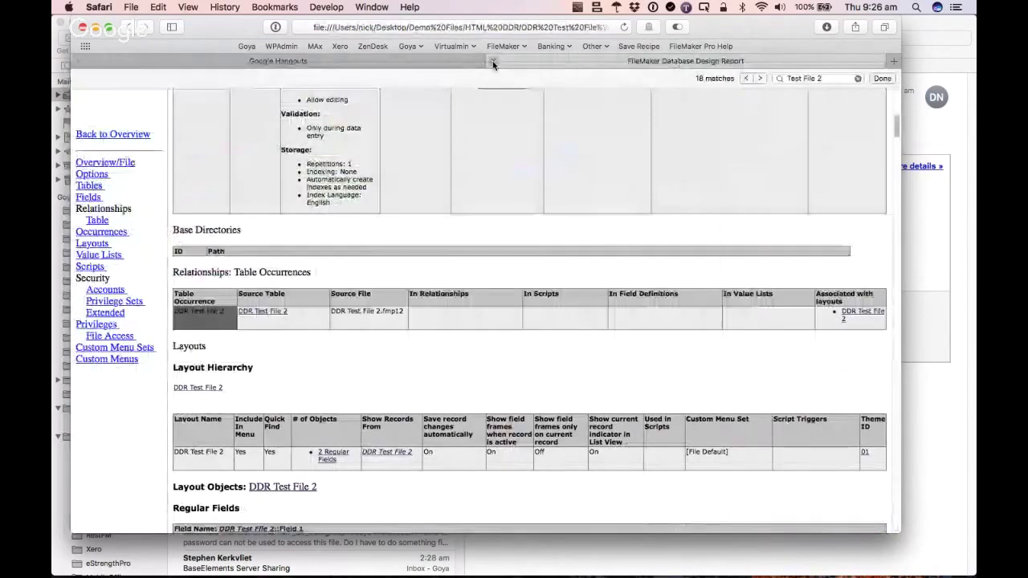
- Close the FileMaker Database Design Report page in Safari and shrink the remaining Google Hangouts window
{"action": "left_click", "coordinate": [494, 62]}
{"action": "left_click_drag", "start_coordinate": [691, 429], "coordinate": [424, 311]}
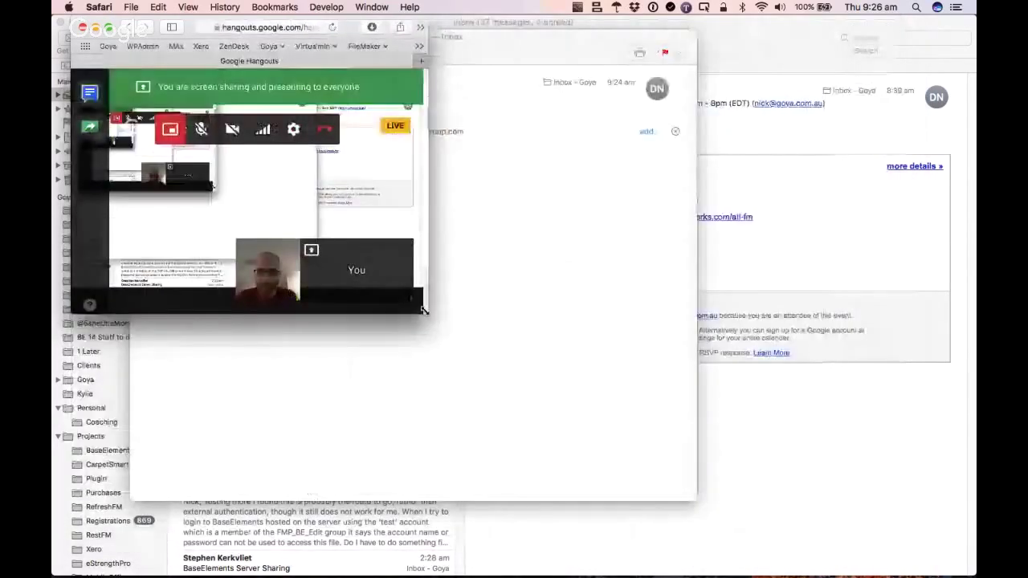
{"action": "left_click_drag", "start_coordinate": [352, 27], "coordinate": [337, 28]}
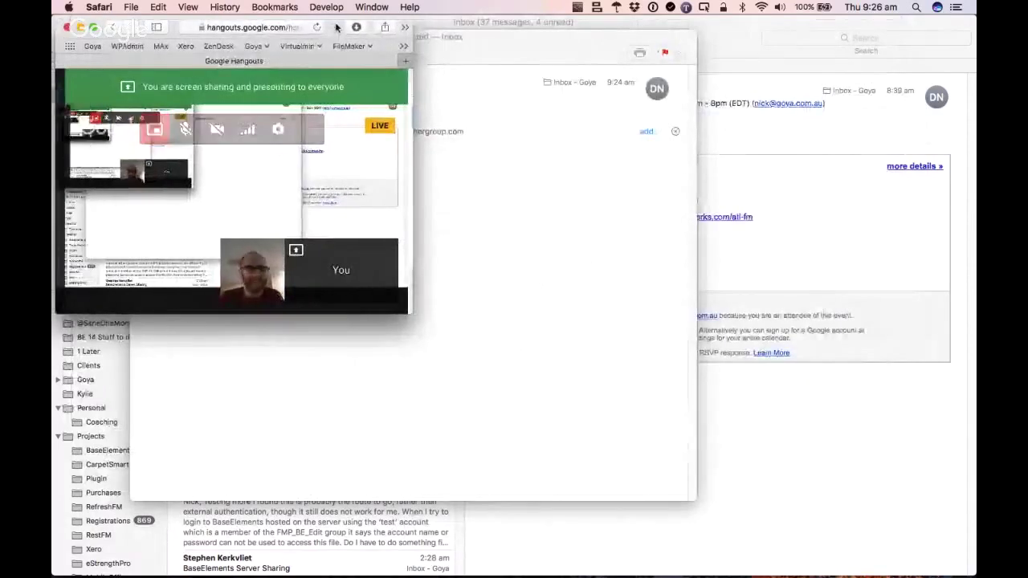
- Switch to Mail, close the open Disconnected message and hide Mail
{"action": "left_click", "coordinate": [509, 38]}
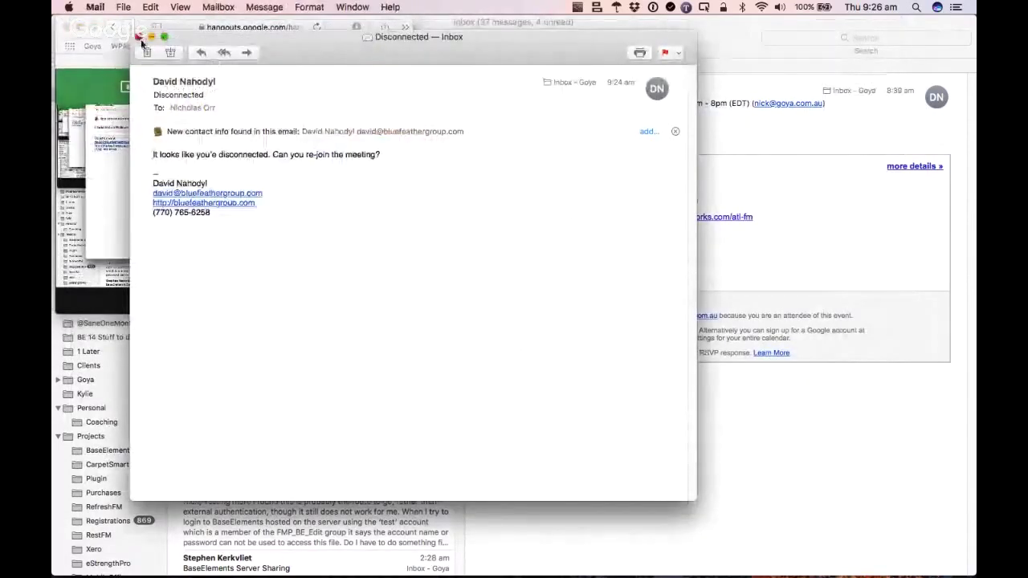
{"action": "left_click", "coordinate": [139, 38]}
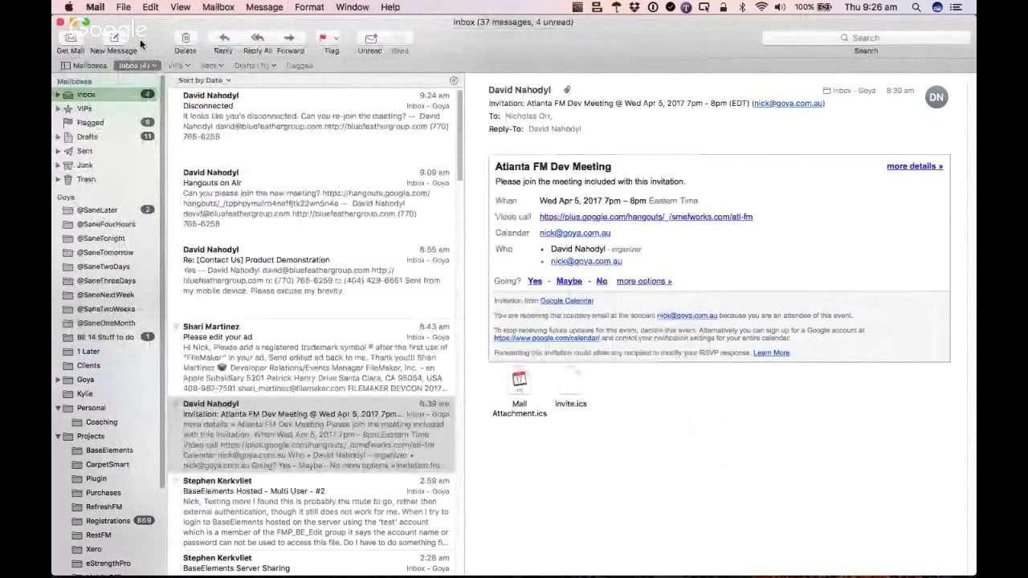
{"action": "key", "text": "super+h"}
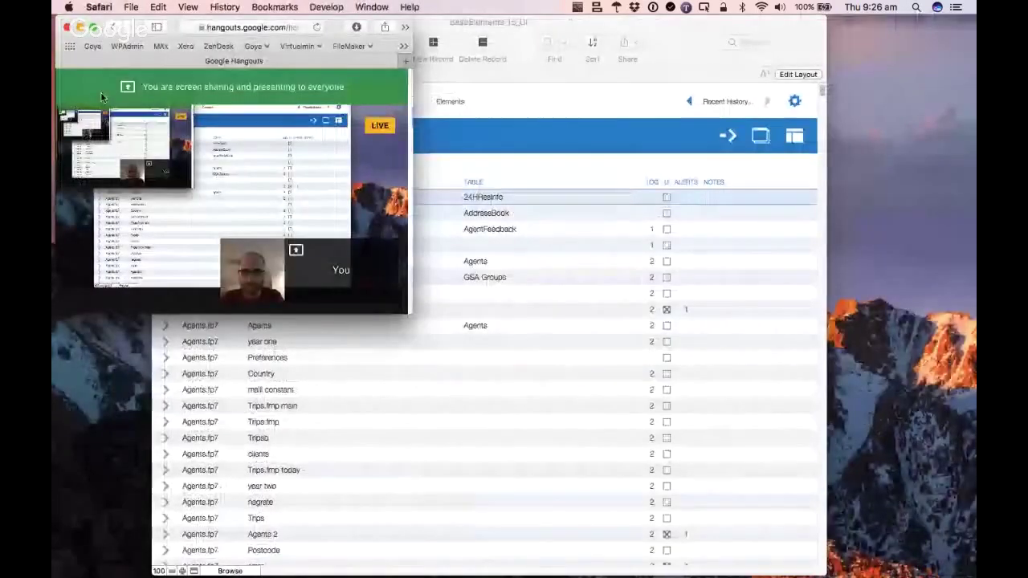
- Switch from Safari back to BaseElements, return to the TravelCo analysis overview and move its window partly clear of Hangouts
{"action": "mouse_move", "coordinate": [372, 274]}
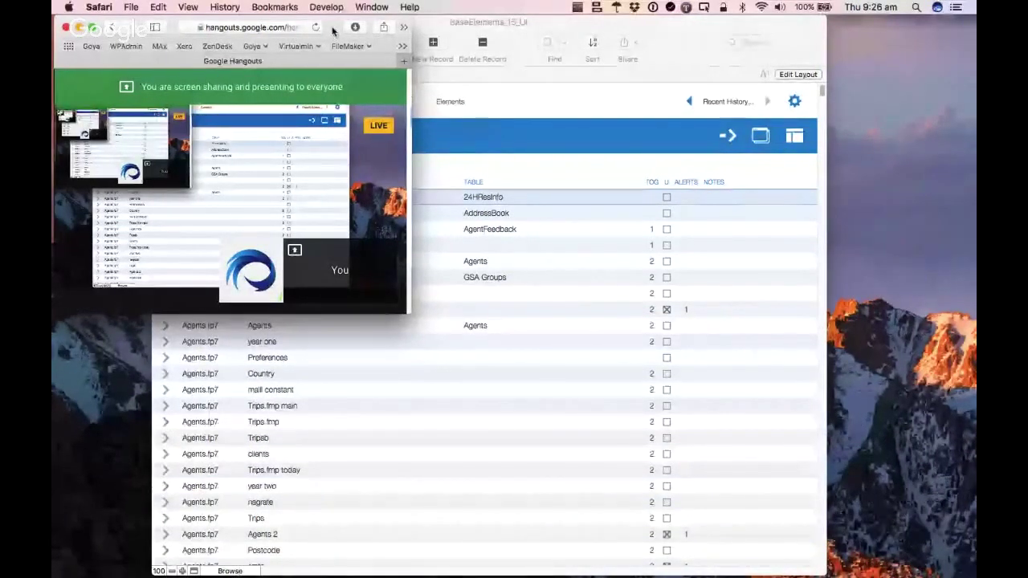
{"action": "left_click_drag", "start_coordinate": [334, 31], "coordinate": [331, 30]}
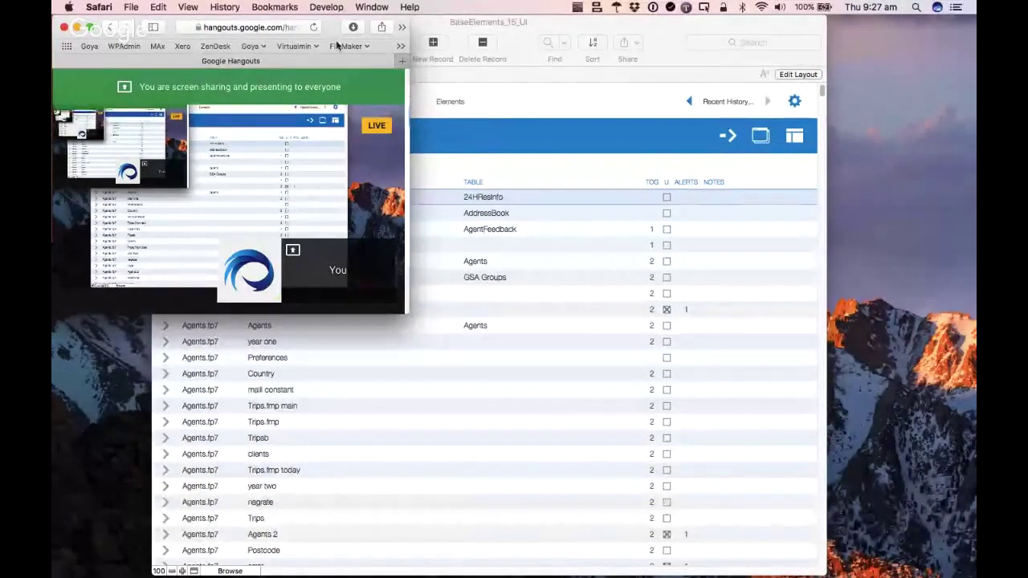
{"action": "left_click", "coordinate": [507, 163]}
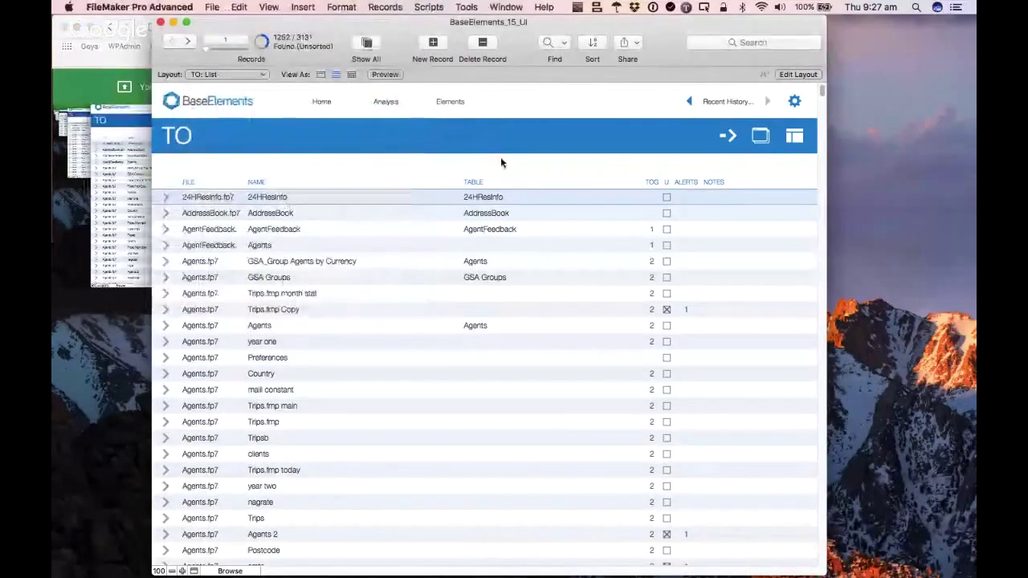
{"action": "left_click", "coordinate": [386, 102]}
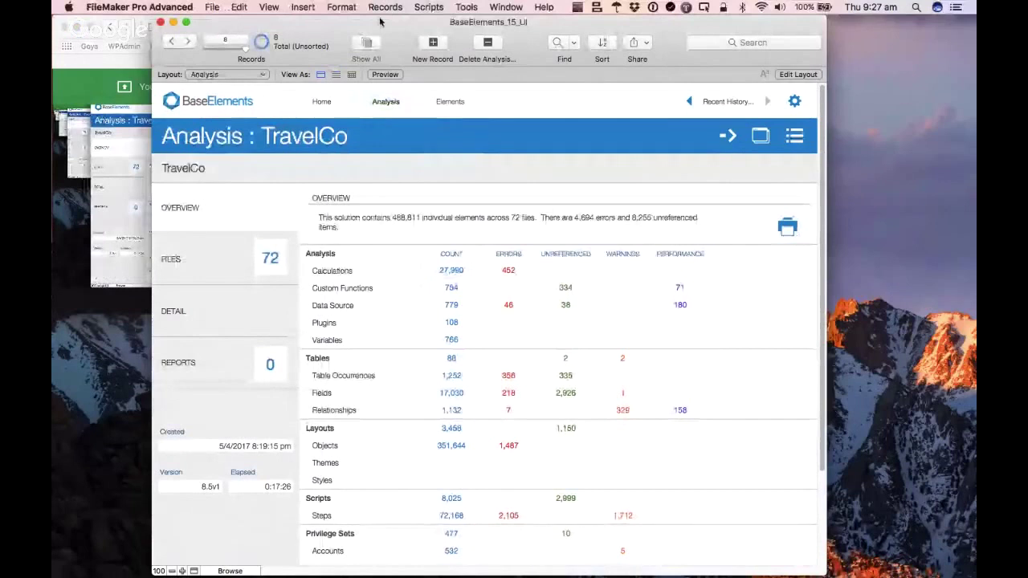
{"action": "left_click_drag", "start_coordinate": [361, 24], "coordinate": [393, 19]}
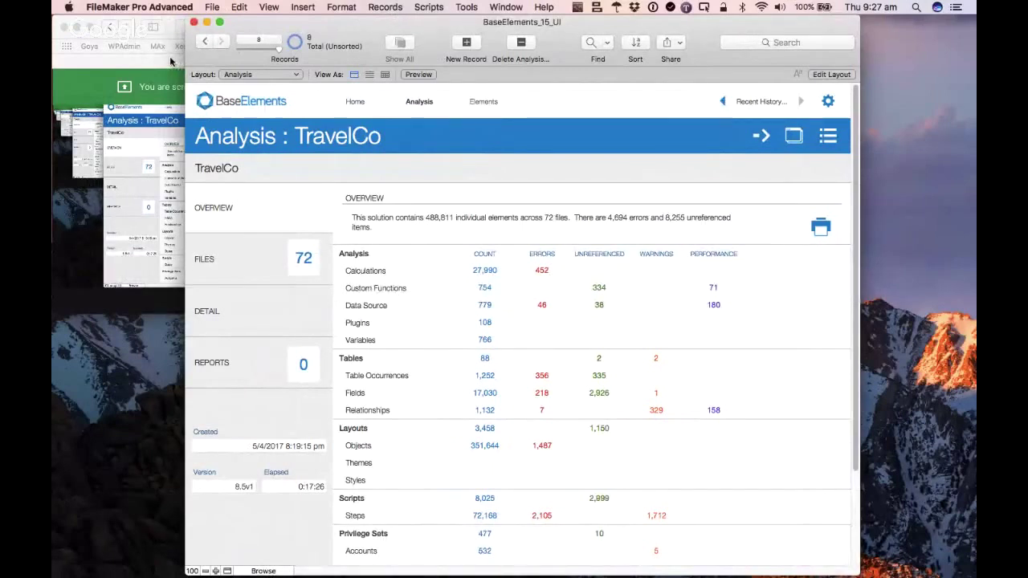
- Check the Google Hangouts meeting controls, switch back to BaseElements and shift its window further away from Hangouts
{"action": "left_click", "coordinate": [170, 60]}
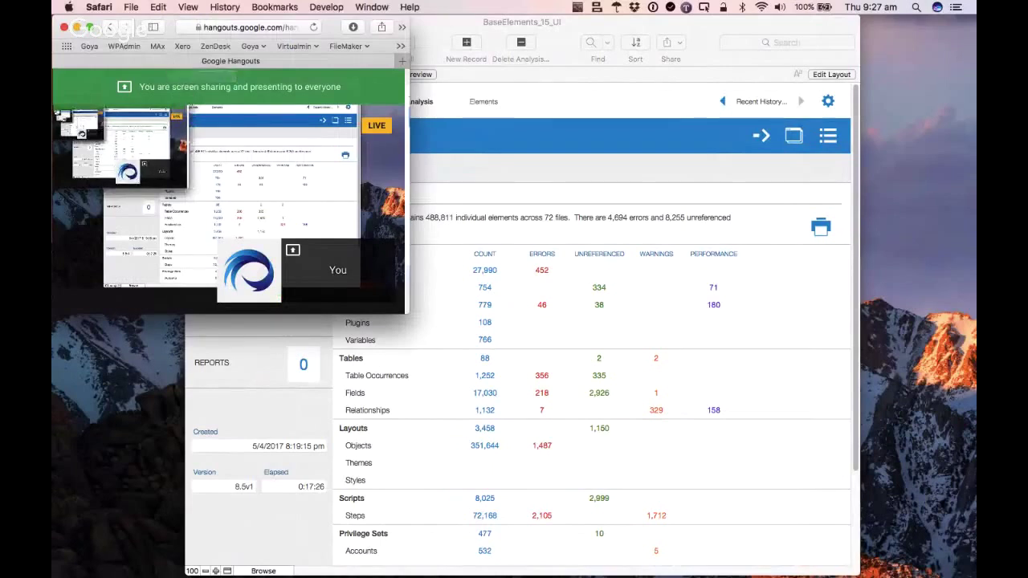
{"action": "mouse_move", "coordinate": [182, 130]}
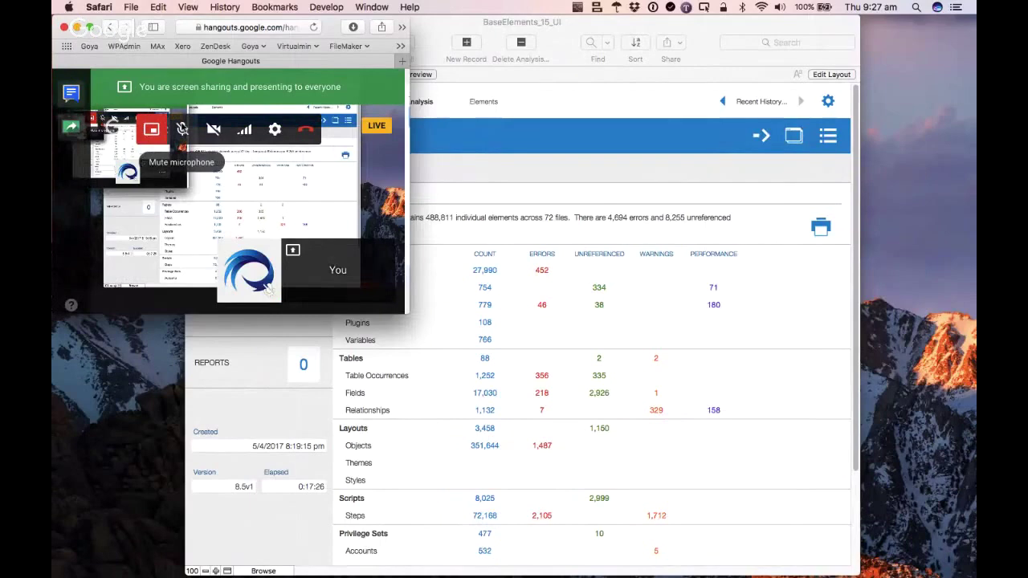
{"action": "left_click", "coordinate": [451, 29]}
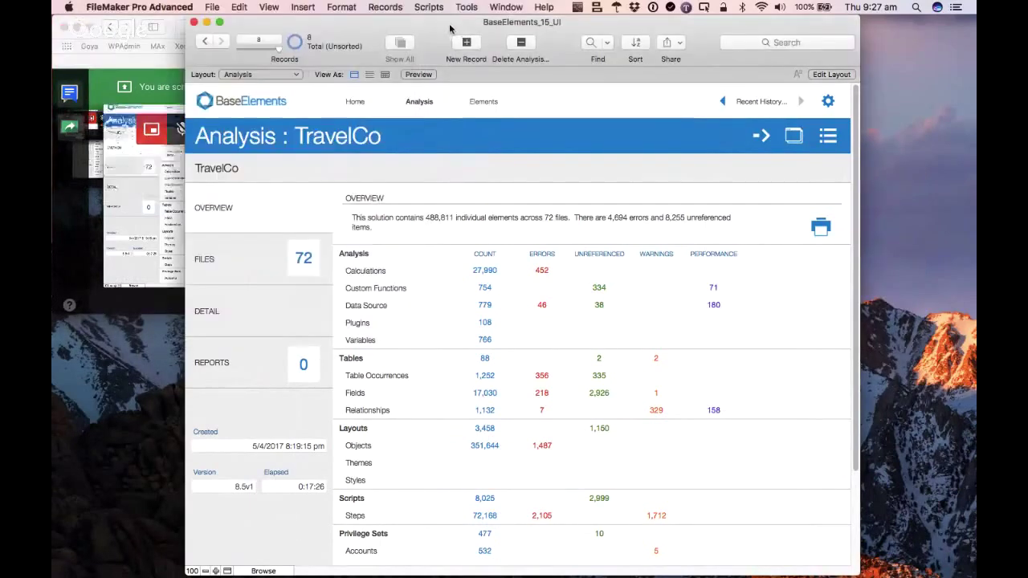
{"action": "left_click_drag", "start_coordinate": [448, 30], "coordinate": [487, 25]}
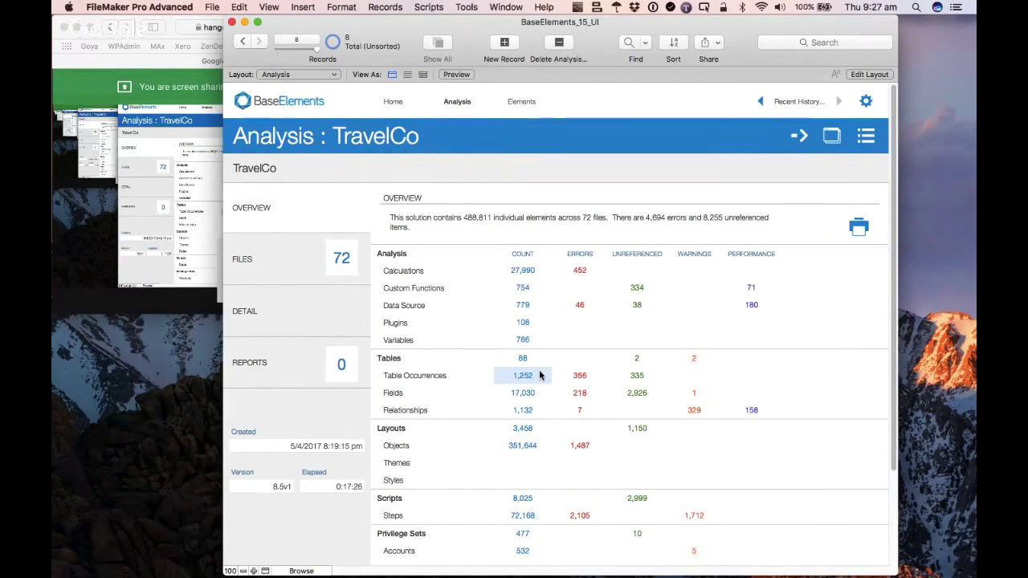
- Review the element counts in the TravelCo overview, list all table occurrences and return to the overview
{"action": "scroll", "coordinate": [539, 369], "scroll_direction": "down", "scroll_amount": 2}
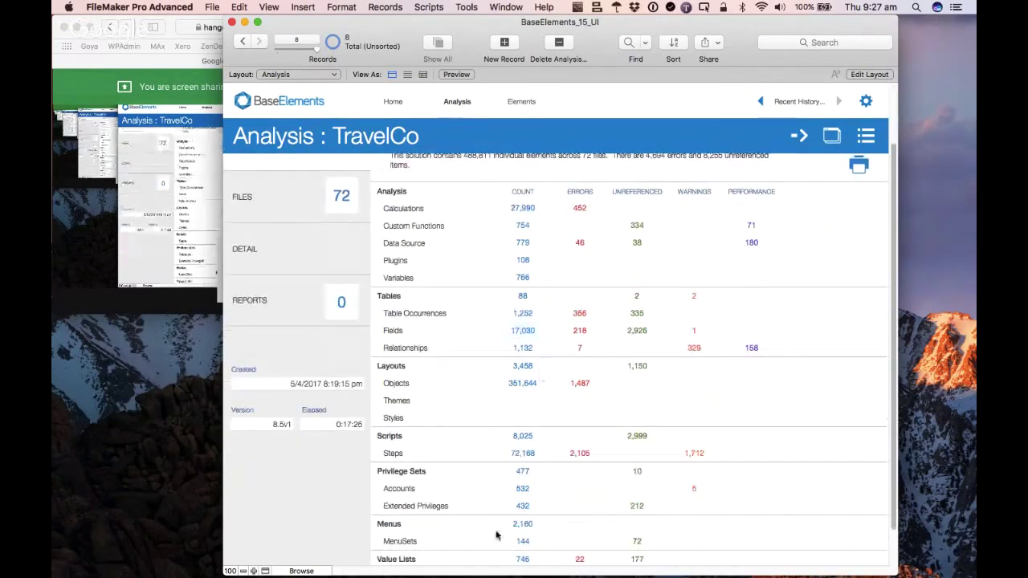
{"action": "scroll", "coordinate": [496, 536], "scroll_direction": "down", "scroll_amount": 1}
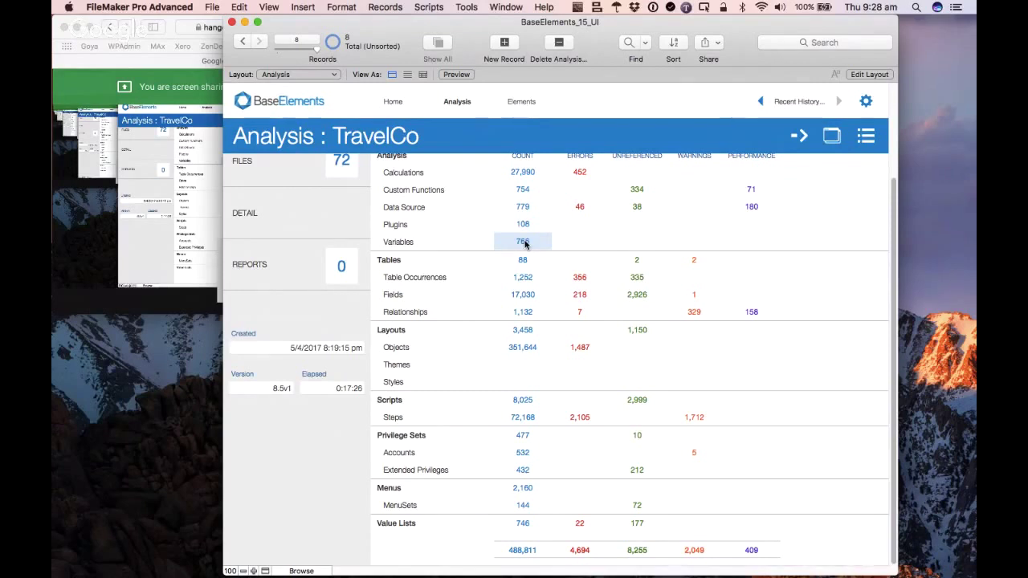
{"action": "left_click", "coordinate": [522, 281]}
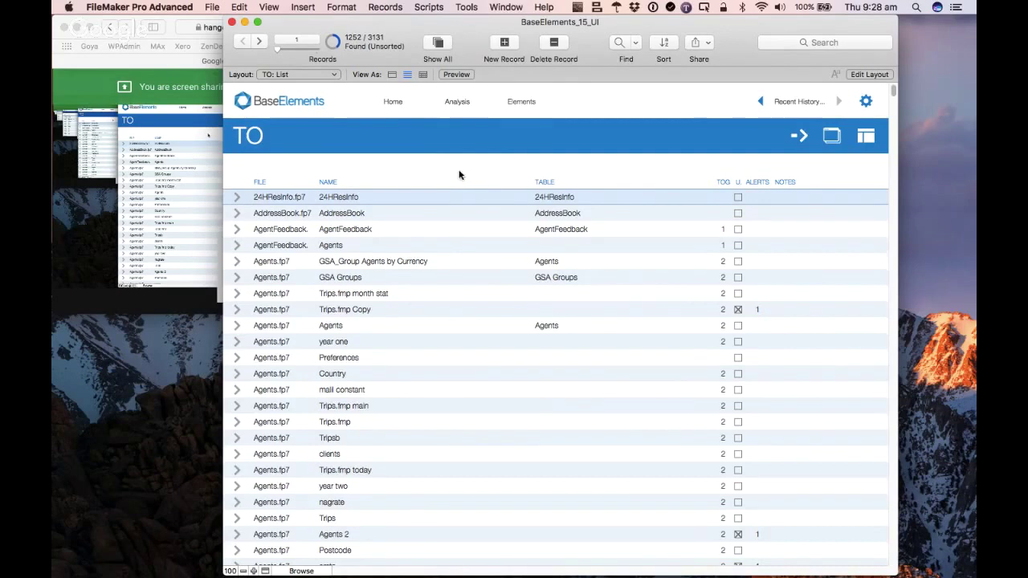
{"action": "left_click", "coordinate": [450, 104]}
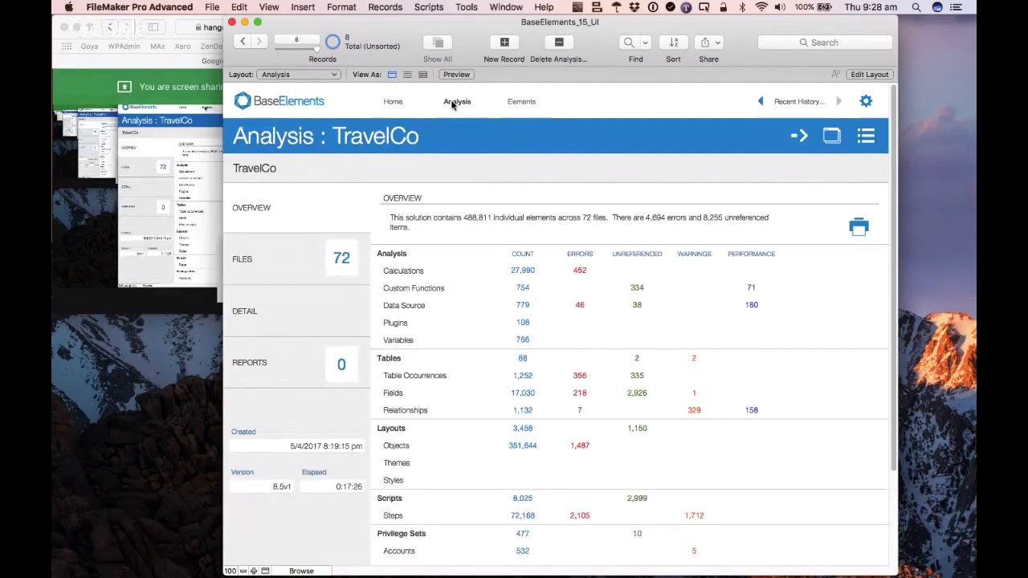
- List all tables of the TravelCo analysis twice, going back to the overview after each look
{"action": "left_click", "coordinate": [523, 359]}
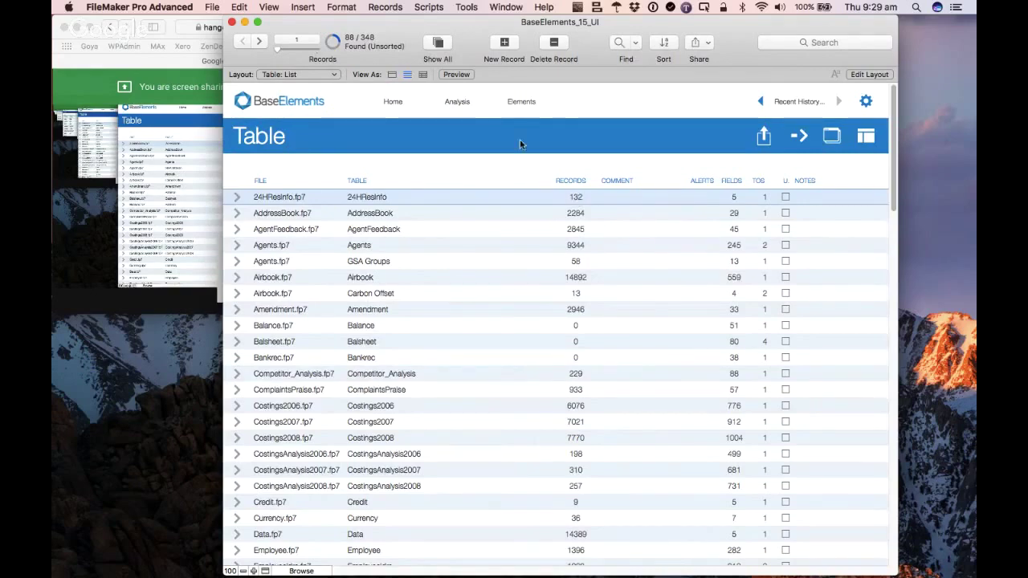
{"action": "left_click", "coordinate": [458, 102]}
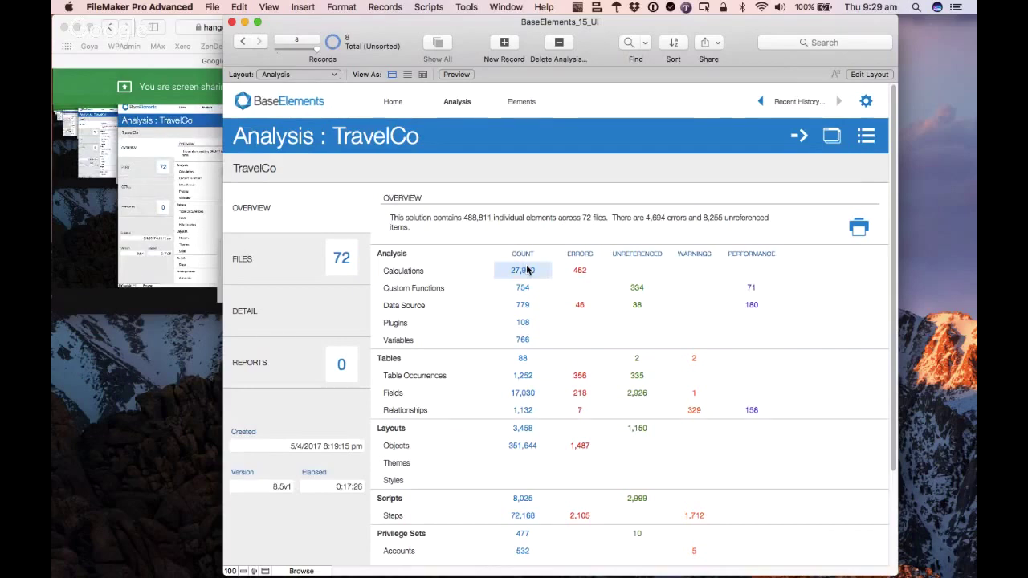
{"action": "left_click", "coordinate": [524, 361]}
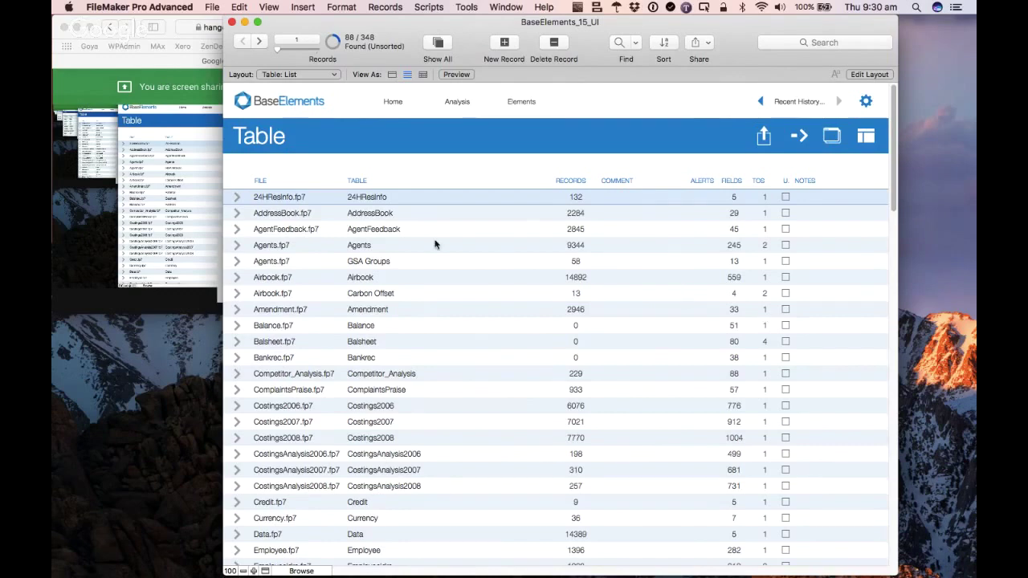
{"action": "left_click", "coordinate": [463, 103]}
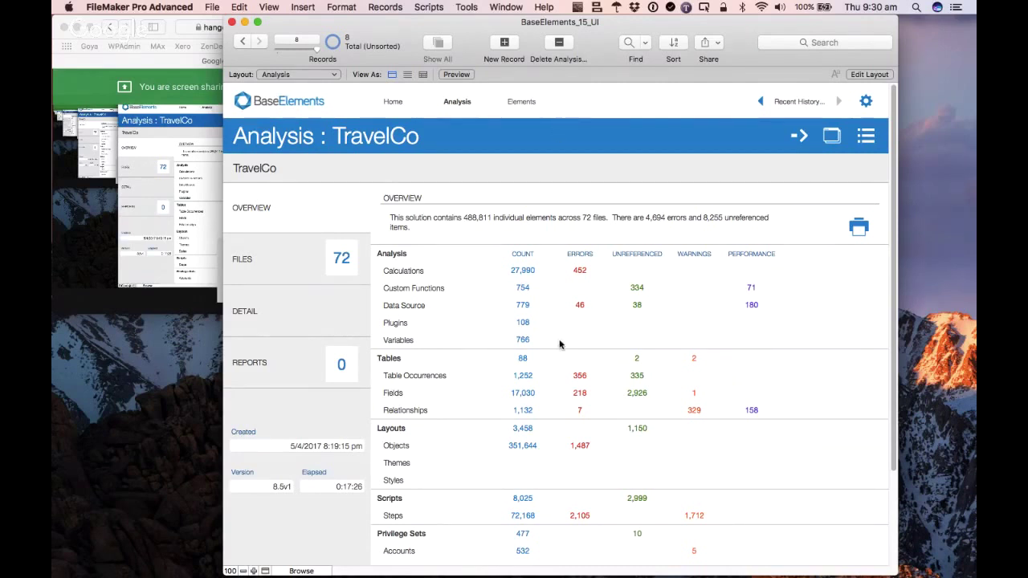
- Examine the overview's error figures for calculations, table occurrences, fields, layout objects, script steps and value lists
{"action": "scroll", "coordinate": [559, 345], "scroll_direction": "down", "scroll_amount": 2}
{"action": "scroll", "coordinate": [560, 345], "scroll_direction": "down", "scroll_amount": 2}
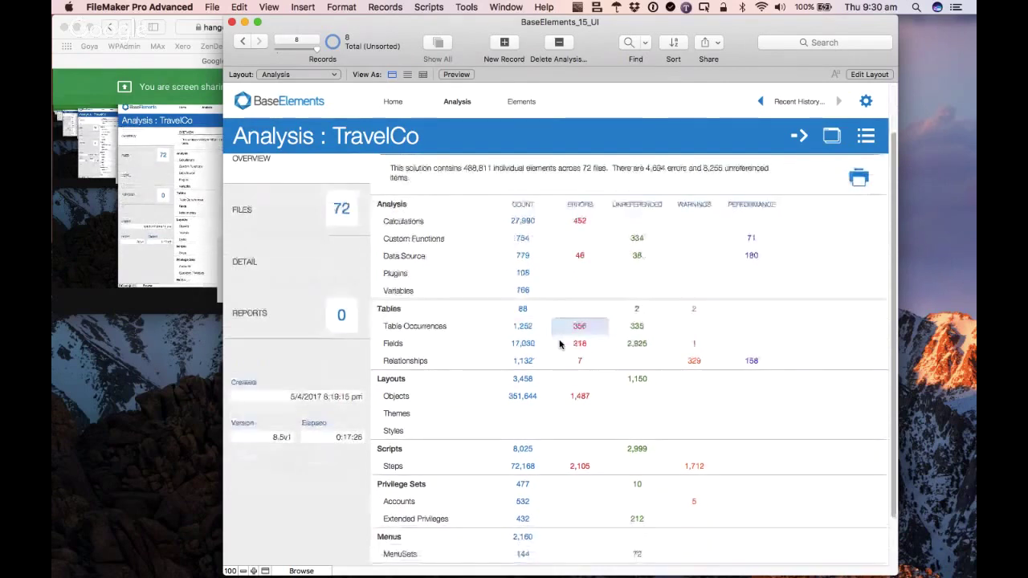
{"action": "scroll", "coordinate": [580, 302], "scroll_direction": "down", "scroll_amount": 3}
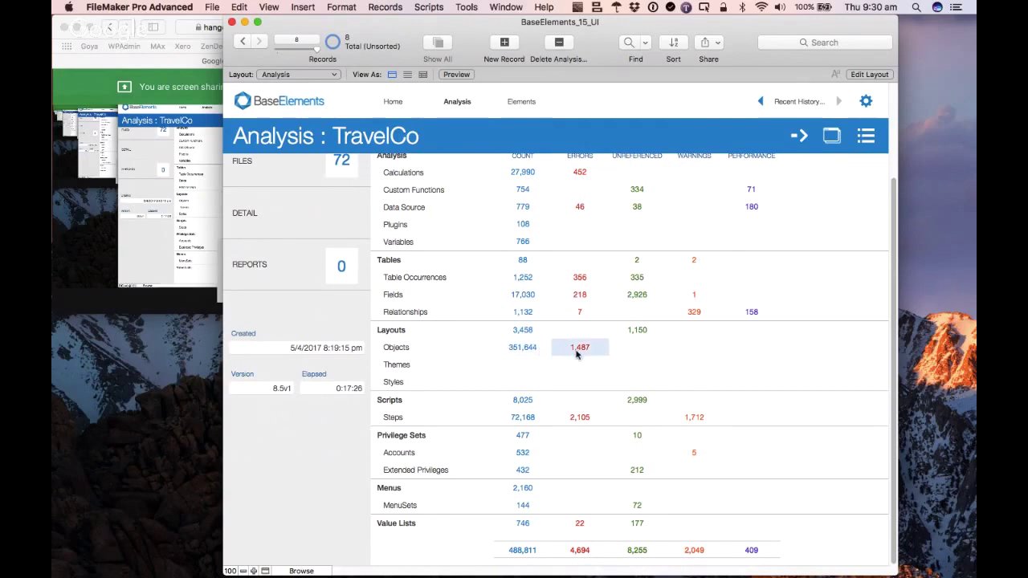
{"action": "scroll", "coordinate": [637, 226], "scroll_direction": "up", "scroll_amount": 2}
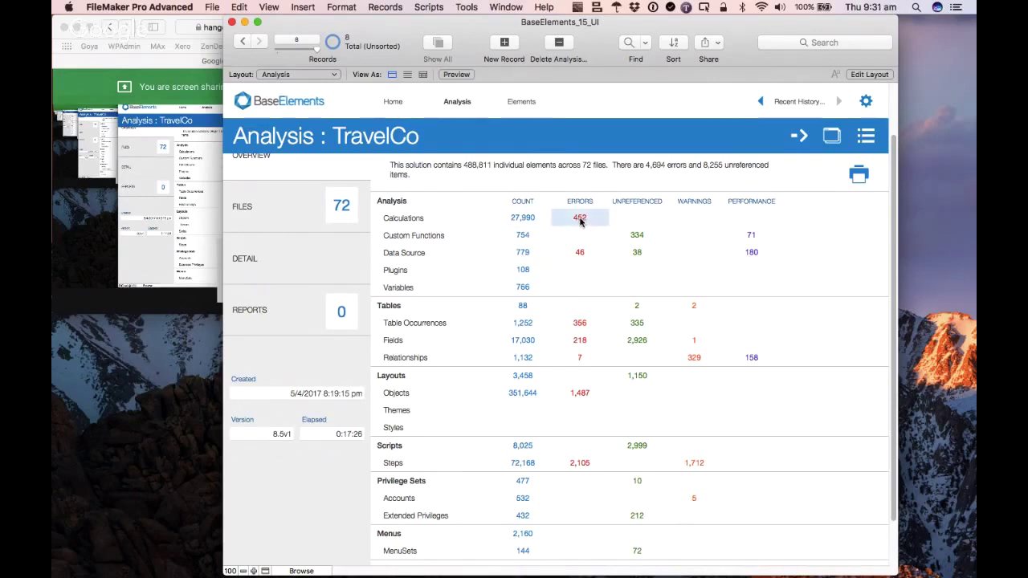
- List the fields that have errors and inspect the validation settings of the Group table's !!_tcurrency field
{"action": "left_click", "coordinate": [581, 340]}
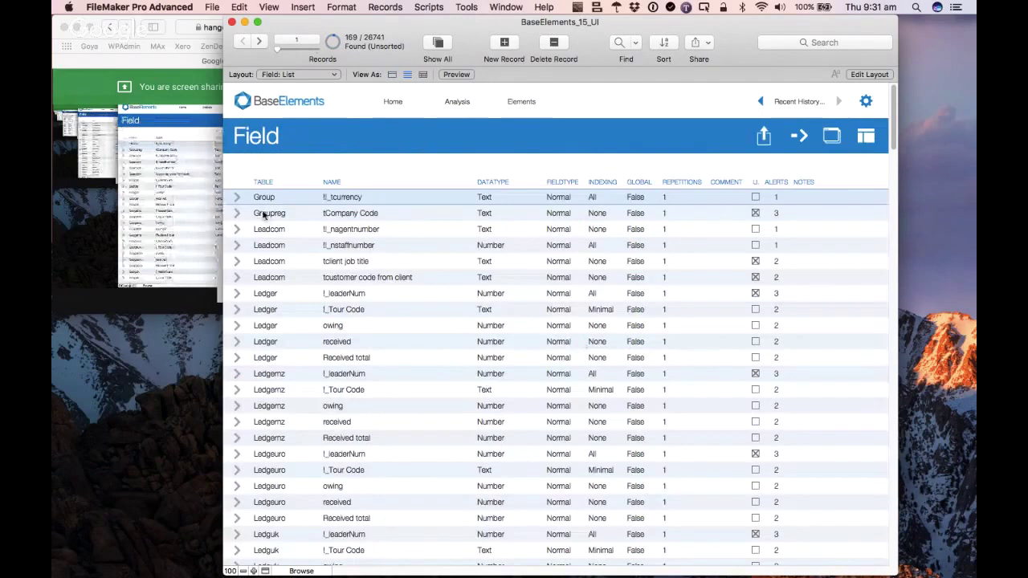
{"action": "left_click", "coordinate": [263, 199]}
{"action": "left_click", "coordinate": [298, 288]}
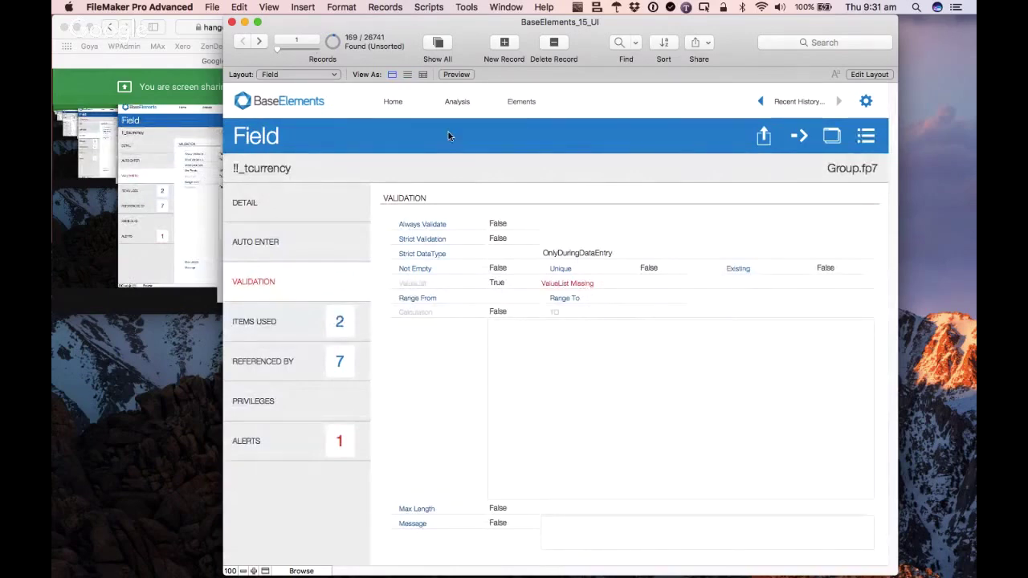
- Inspect the auto-enter settings of tCompany Code and the error fields following it, and return to the analysis overview
{"action": "left_click", "coordinate": [257, 41]}
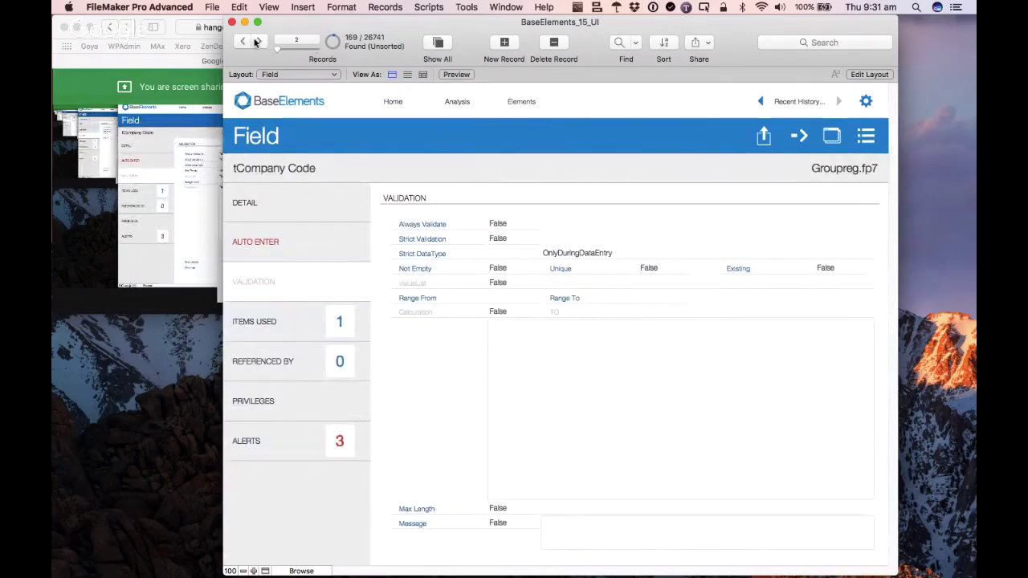
{"action": "left_click", "coordinate": [316, 257]}
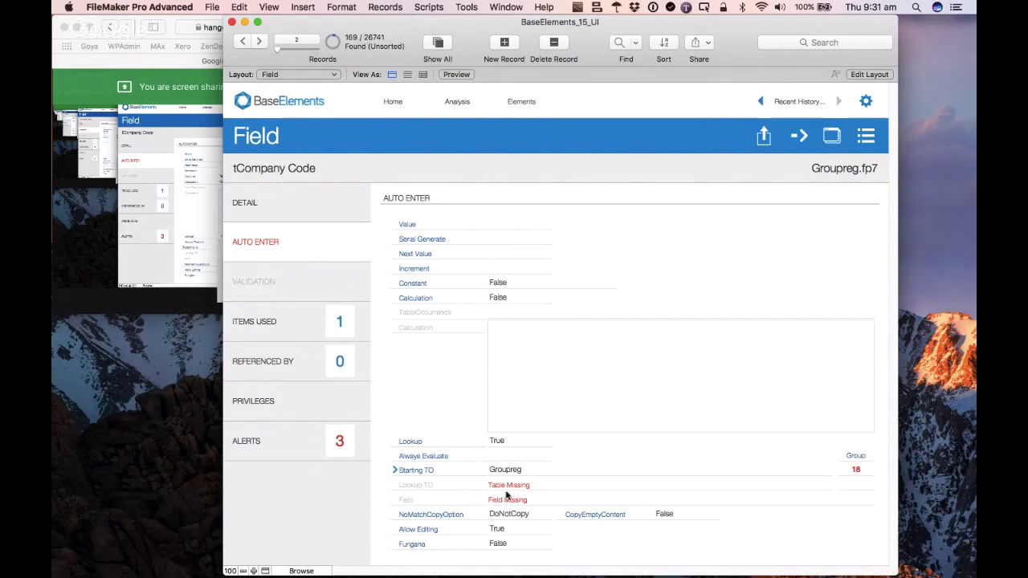
{"action": "left_click", "coordinate": [259, 42]}
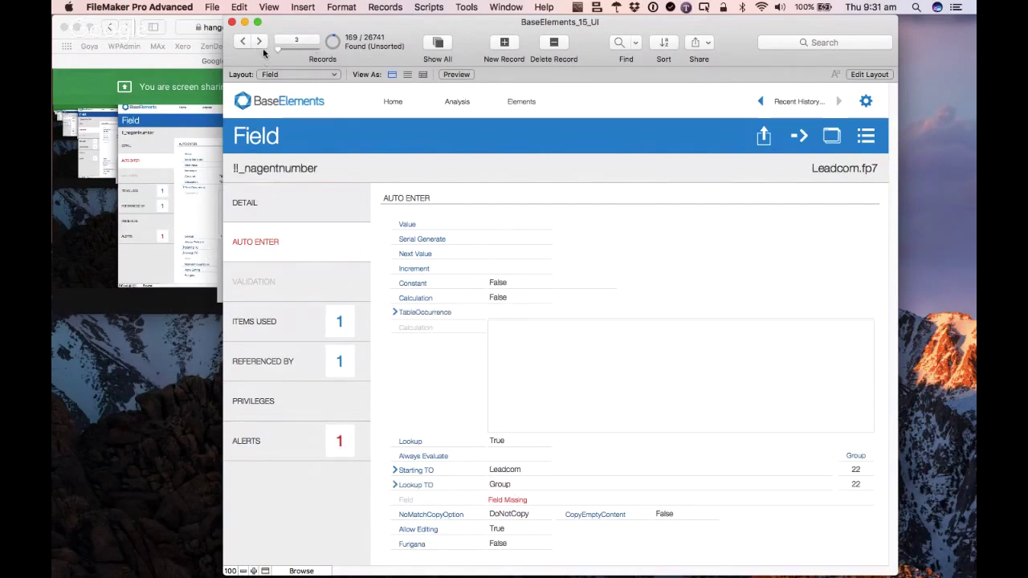
{"action": "left_click", "coordinate": [260, 42]}
{"action": "left_click", "coordinate": [260, 41]}
{"action": "left_click", "coordinate": [260, 42]}
{"action": "left_click", "coordinate": [260, 42]}
{"action": "left_click", "coordinate": [261, 41]}
{"action": "left_click", "coordinate": [260, 42]}
{"action": "left_click", "coordinate": [449, 101]}
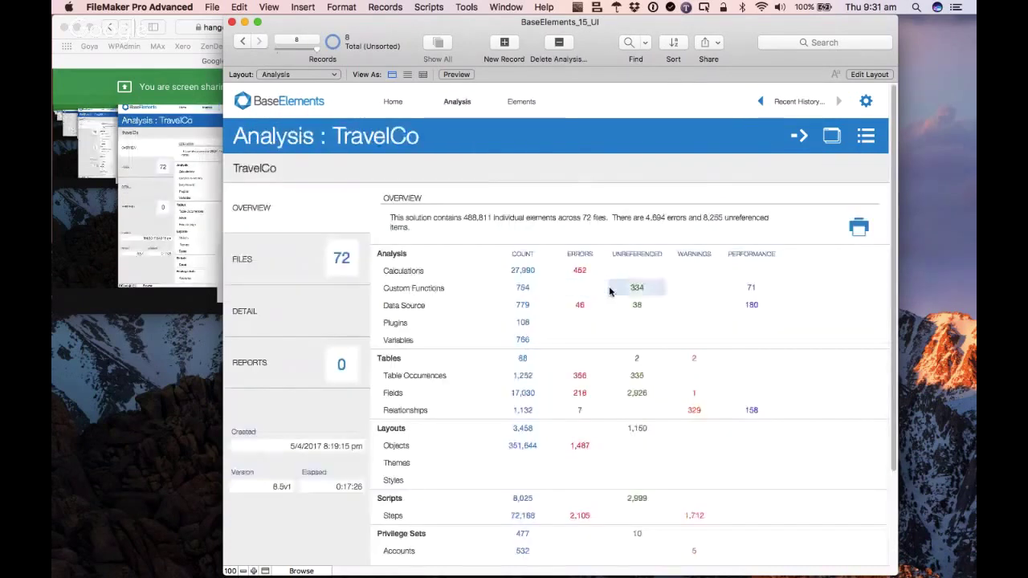
- List the calculations with errors, examine the FilterWhole calculation from Agents.fp7 and return to the analysis overview
{"action": "left_click", "coordinate": [580, 270]}
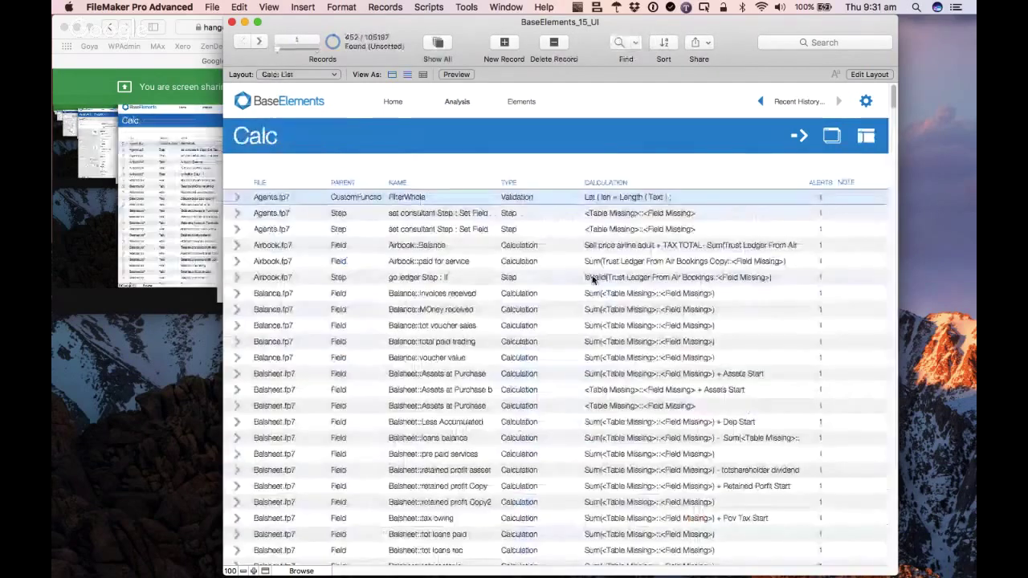
{"action": "left_click", "coordinate": [239, 198]}
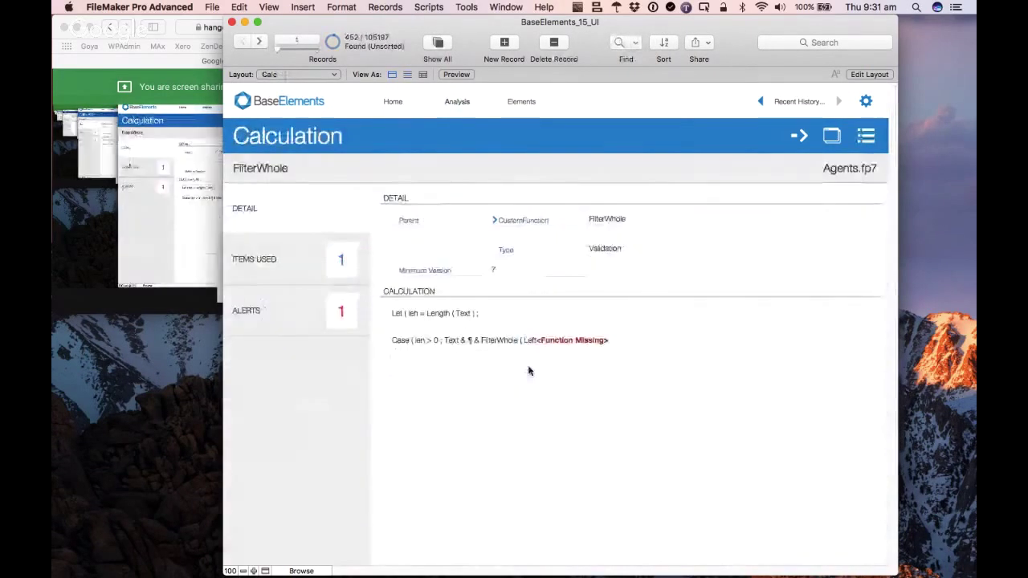
{"action": "left_click", "coordinate": [656, 374]}
{"action": "left_click", "coordinate": [695, 279]}
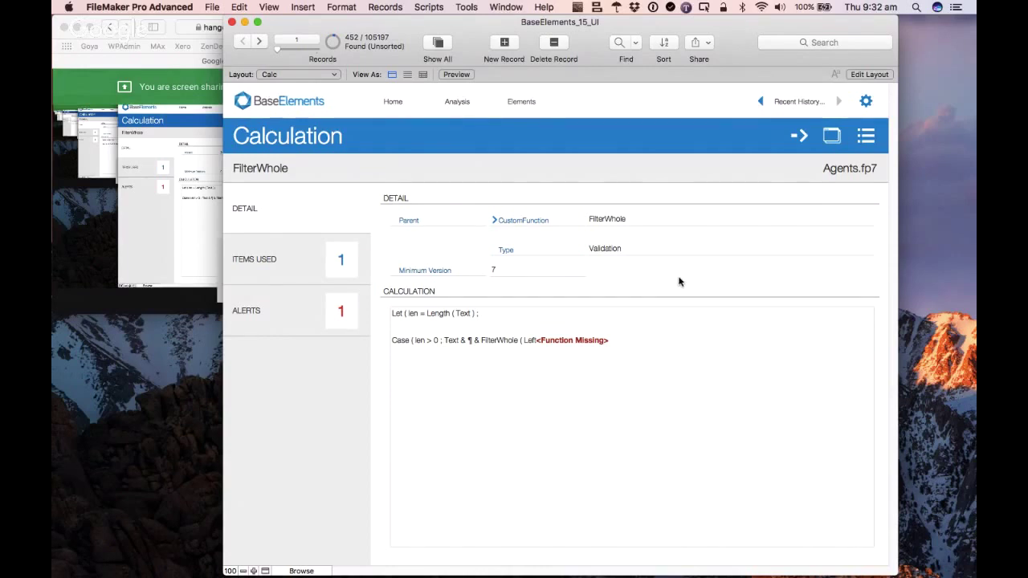
{"action": "left_click", "coordinate": [458, 103]}
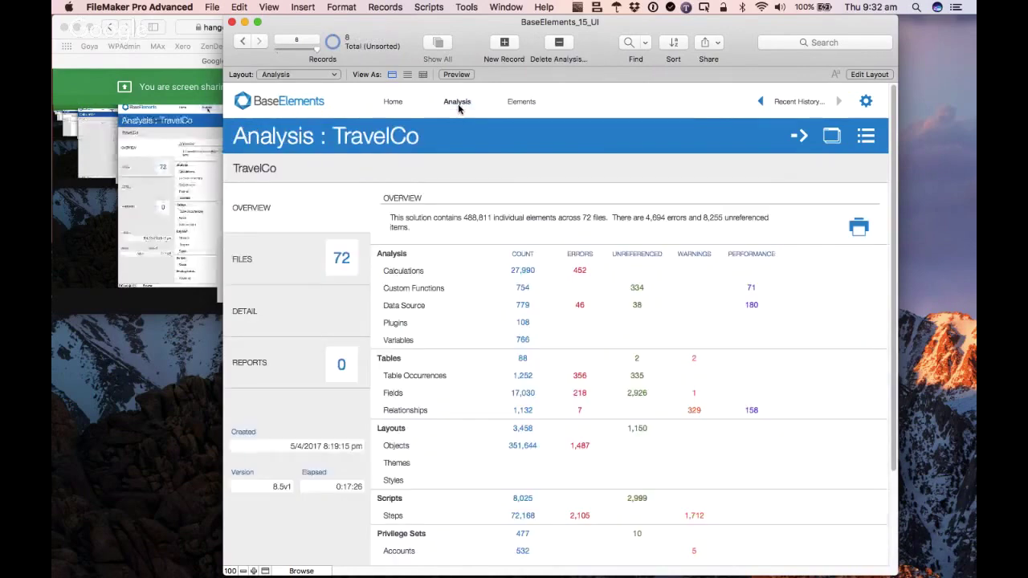
- Review the overview down to its totals and inspect the alerts and details of the unreferenced table occurrence Trips.fmp Copy, returning to the overview
{"action": "scroll", "coordinate": [562, 386], "scroll_direction": "down", "scroll_amount": 3}
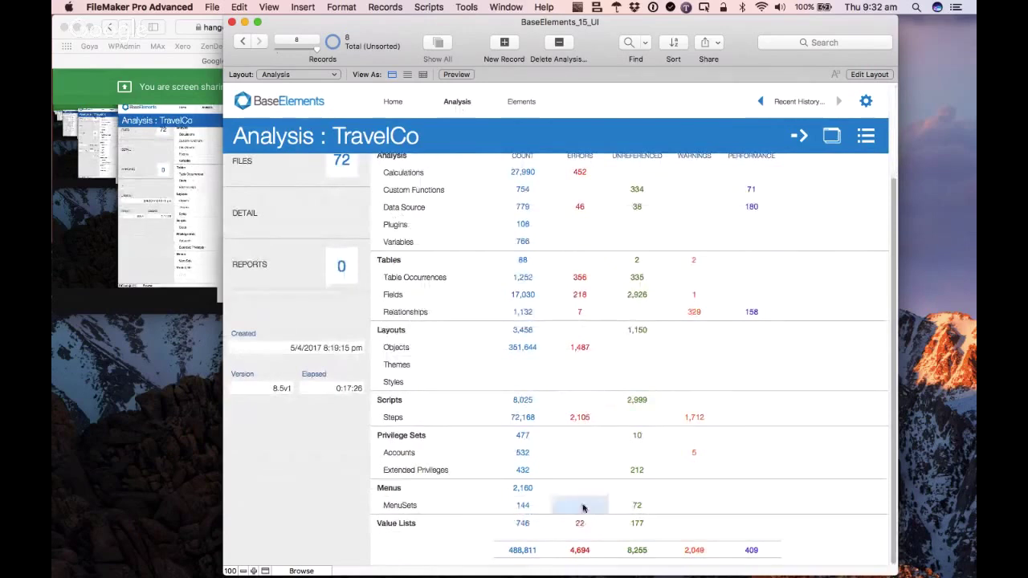
{"action": "scroll", "coordinate": [583, 514], "scroll_direction": "up", "scroll_amount": 3}
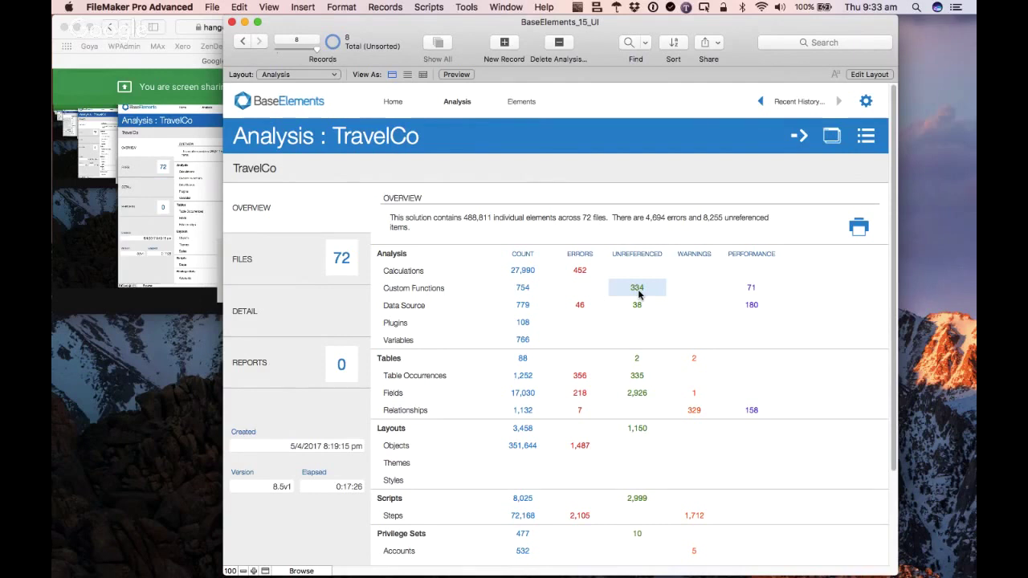
{"action": "left_click", "coordinate": [638, 376]}
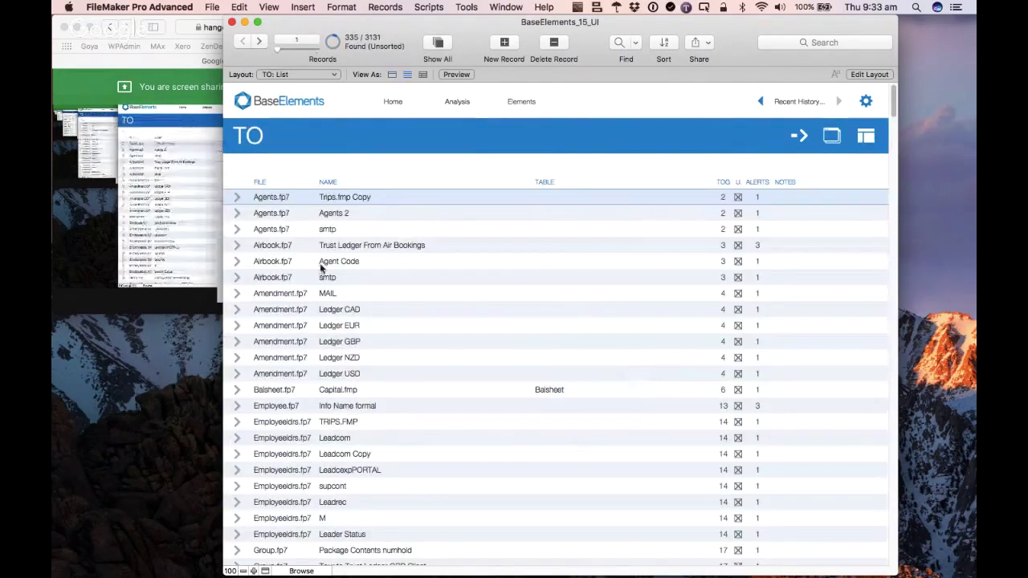
{"action": "left_click", "coordinate": [305, 312]}
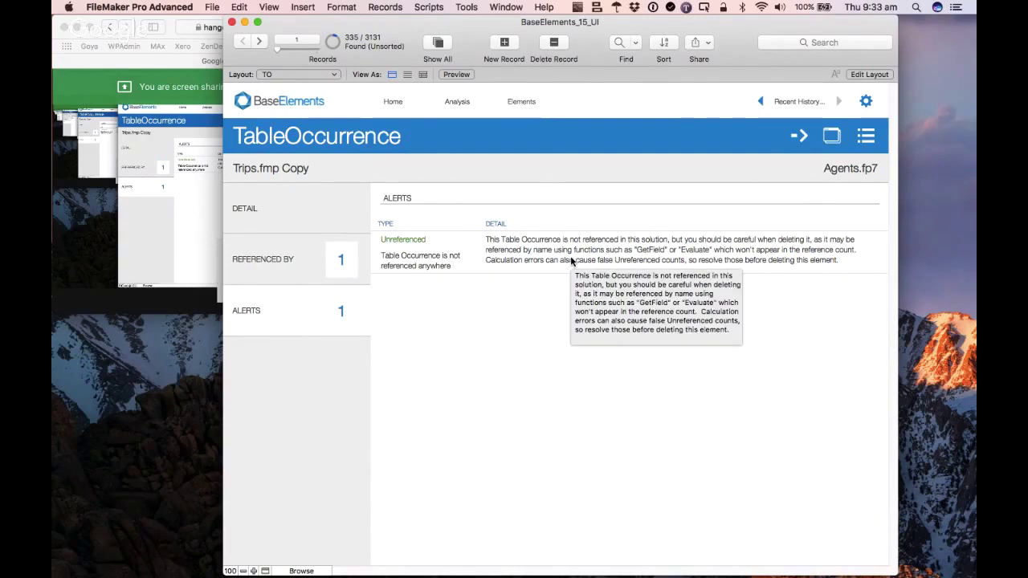
{"action": "left_click", "coordinate": [299, 217]}
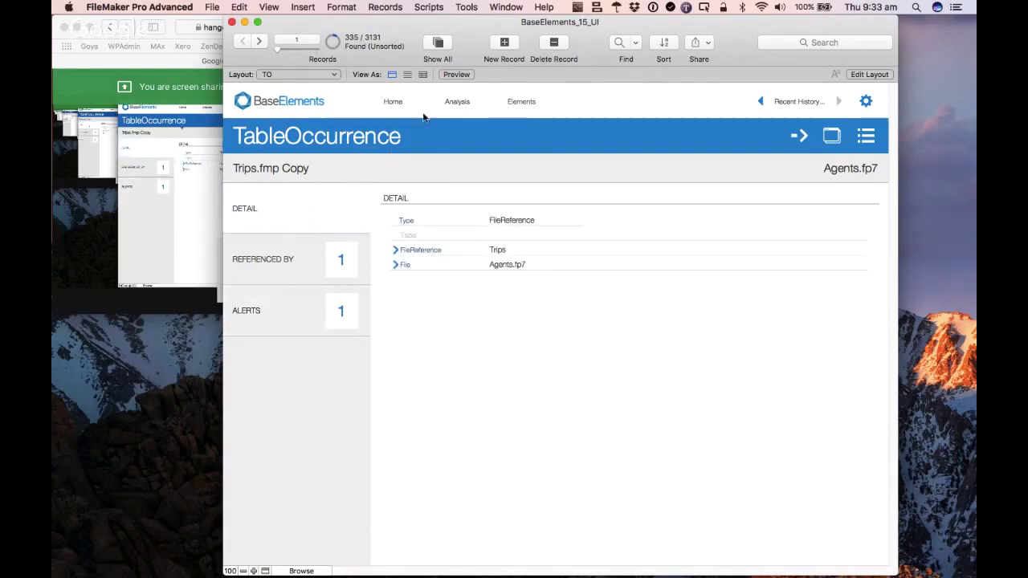
{"action": "left_click", "coordinate": [453, 103]}
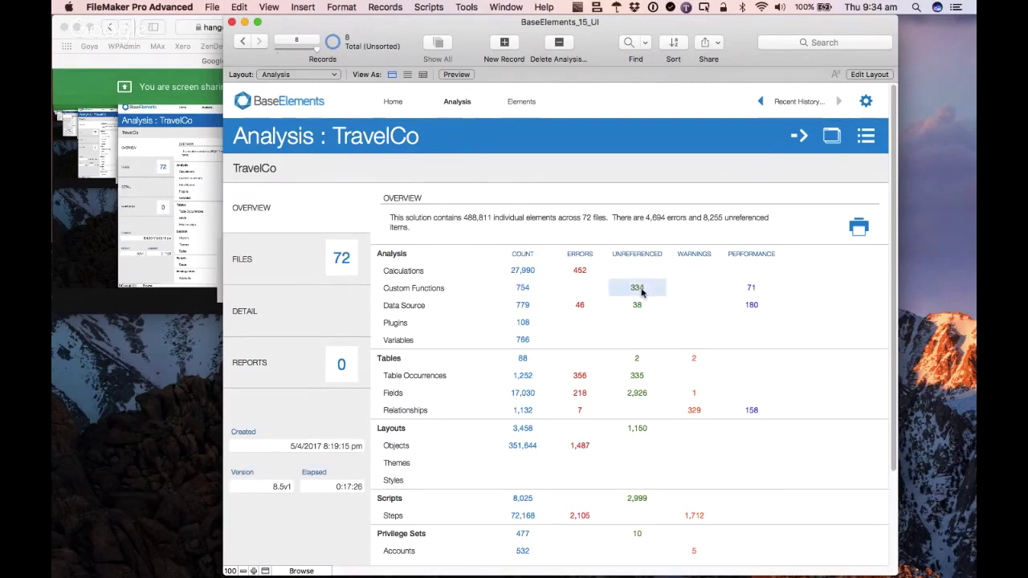
- List the unreferenced tables, read the alerts of the PaxFeedbackOpsManager table and return to the overview
{"action": "left_click", "coordinate": [639, 360]}
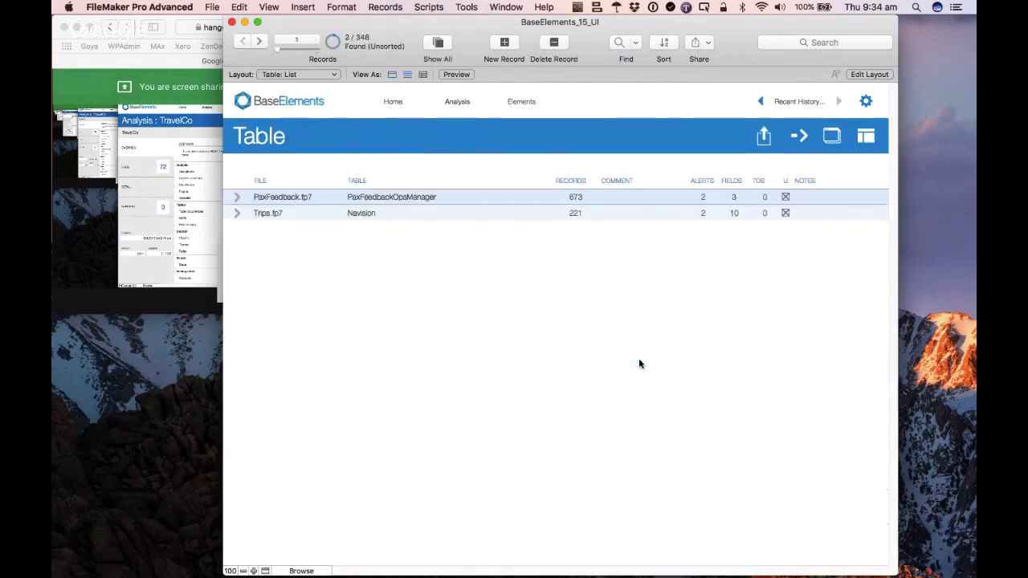
{"action": "left_click", "coordinate": [237, 197]}
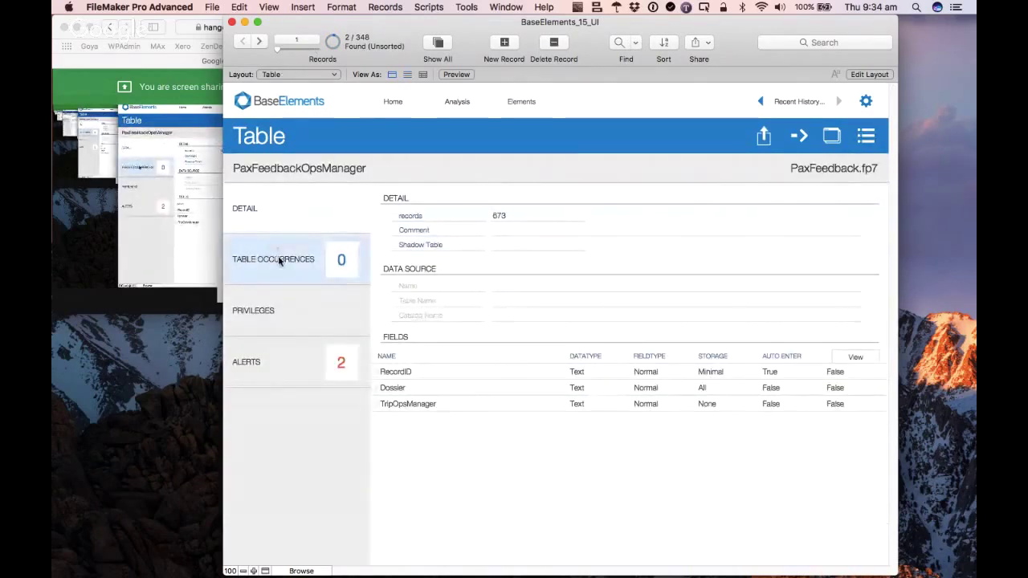
{"action": "left_click", "coordinate": [278, 375]}
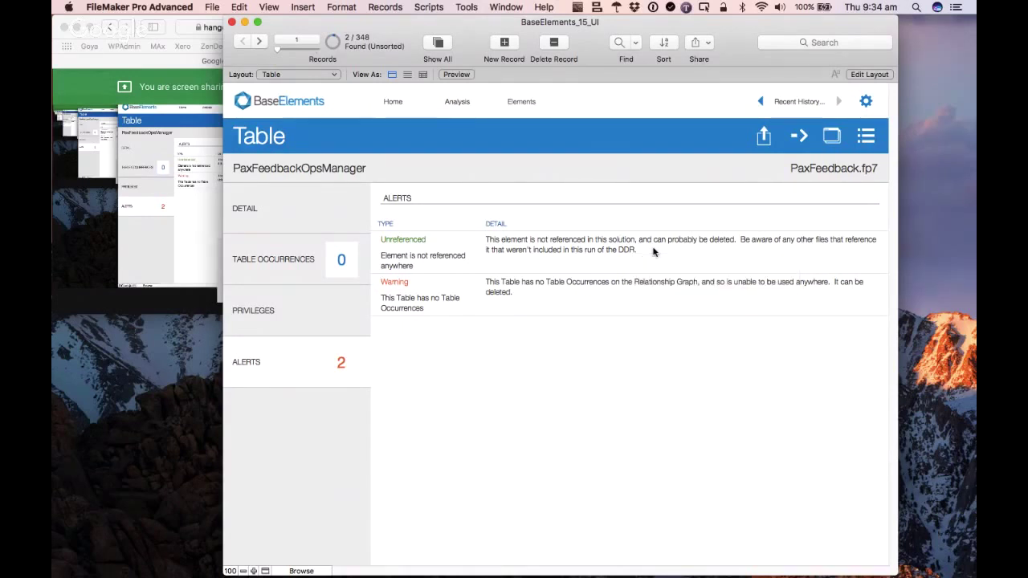
{"action": "left_click", "coordinate": [463, 105]}
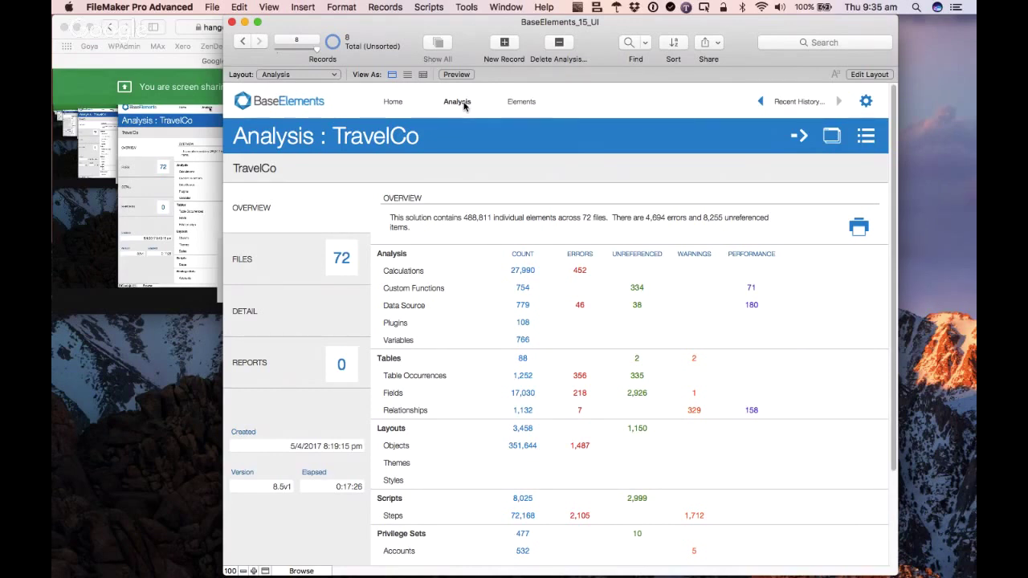
- Look at the list of all fields, and browse the Agents table's fields through the list of all tables
{"action": "left_click", "coordinate": [518, 396]}
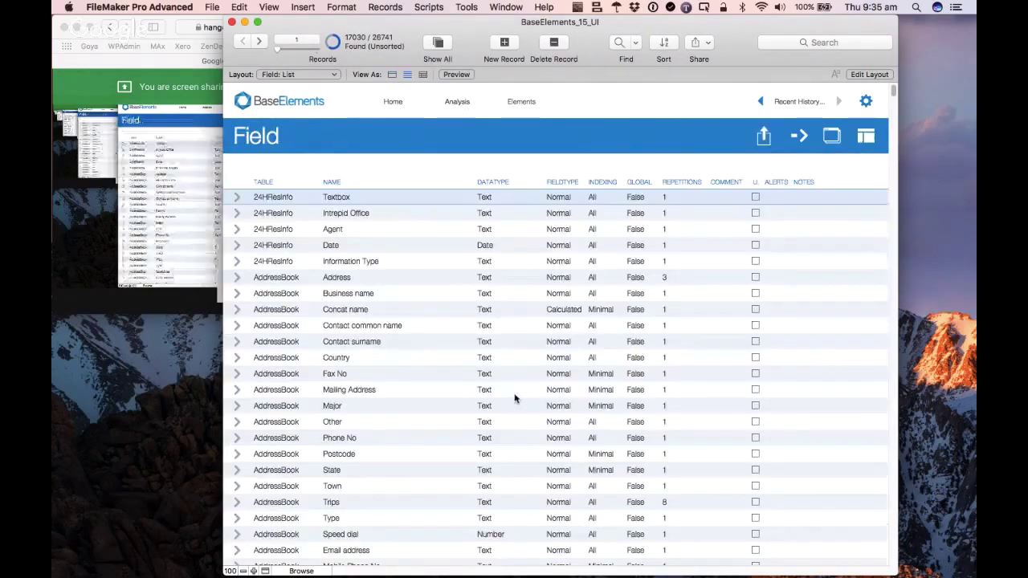
{"action": "left_click", "coordinate": [457, 102]}
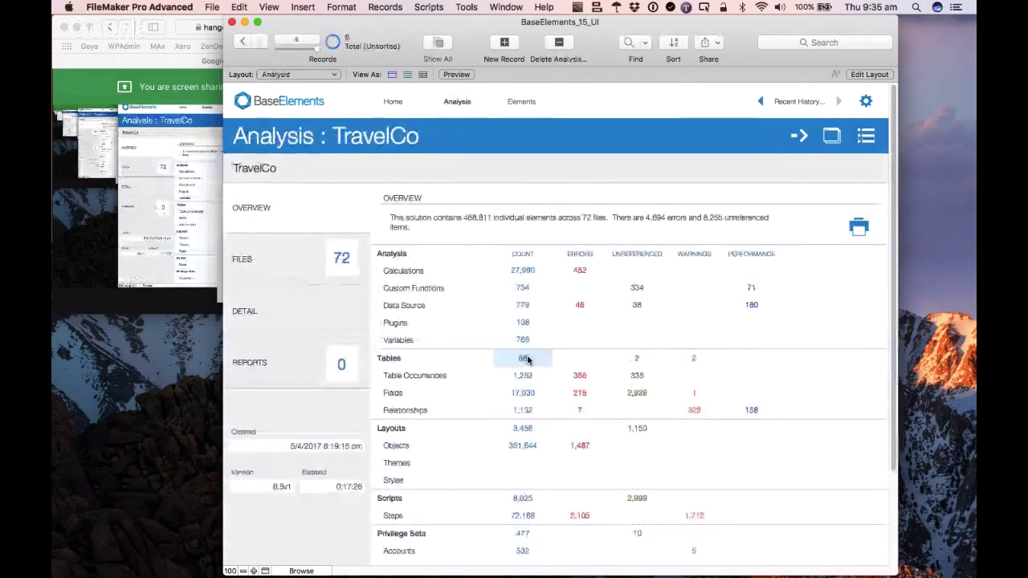
{"action": "left_click", "coordinate": [525, 359]}
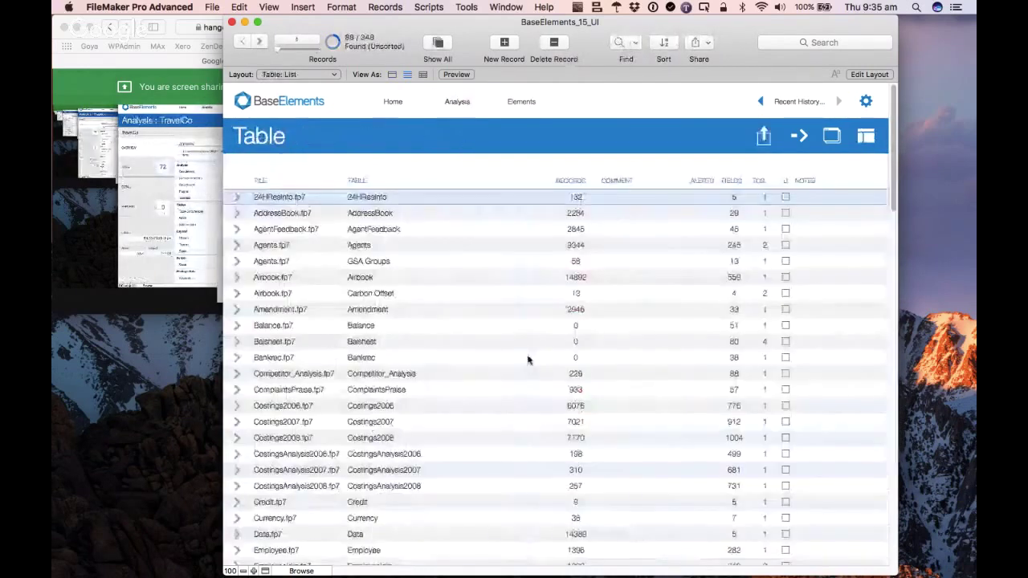
{"action": "left_click", "coordinate": [239, 246]}
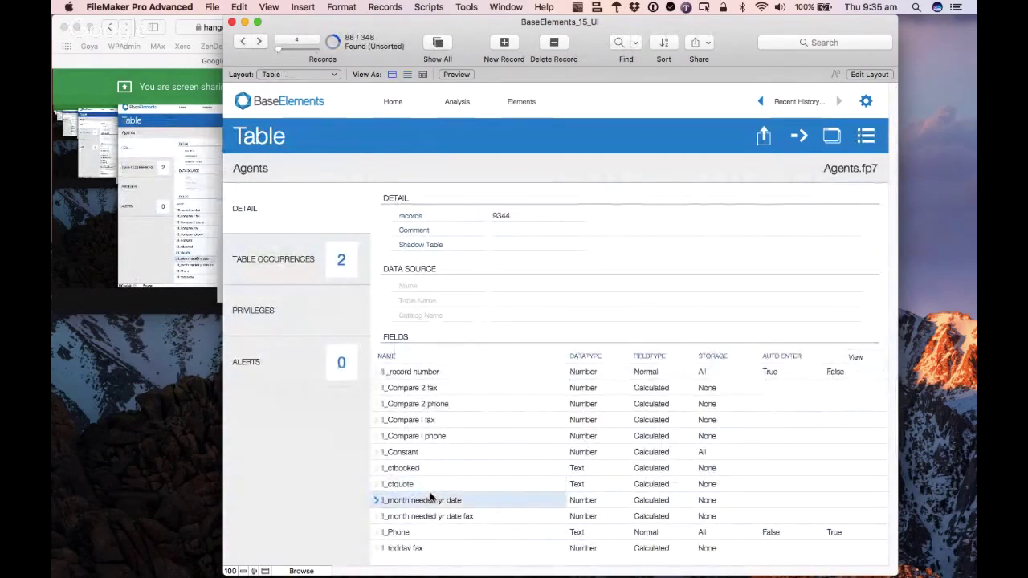
{"action": "scroll", "coordinate": [430, 498], "scroll_direction": "down", "scroll_amount": 5}
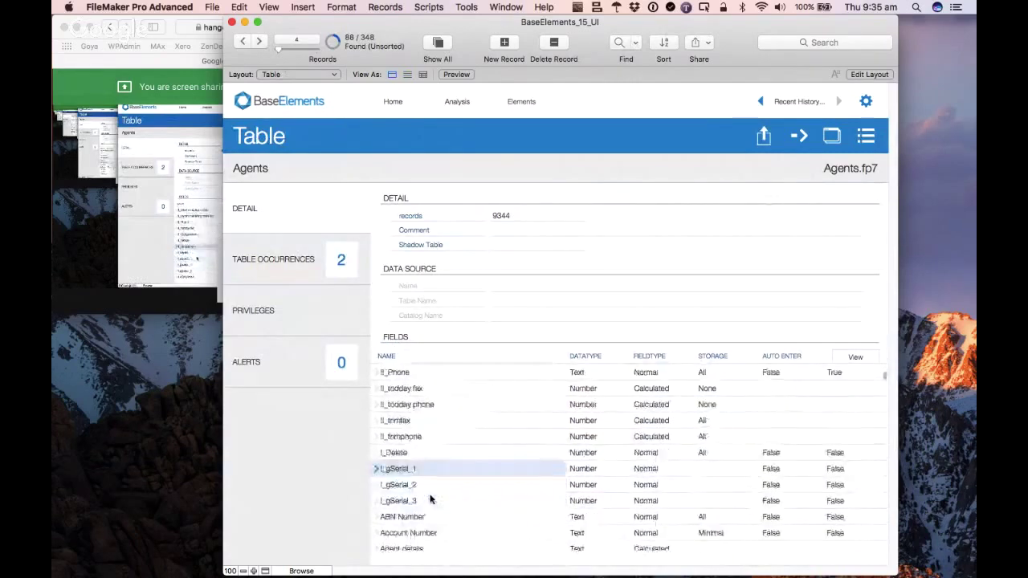
{"action": "scroll", "coordinate": [430, 499], "scroll_direction": "down", "scroll_amount": 1}
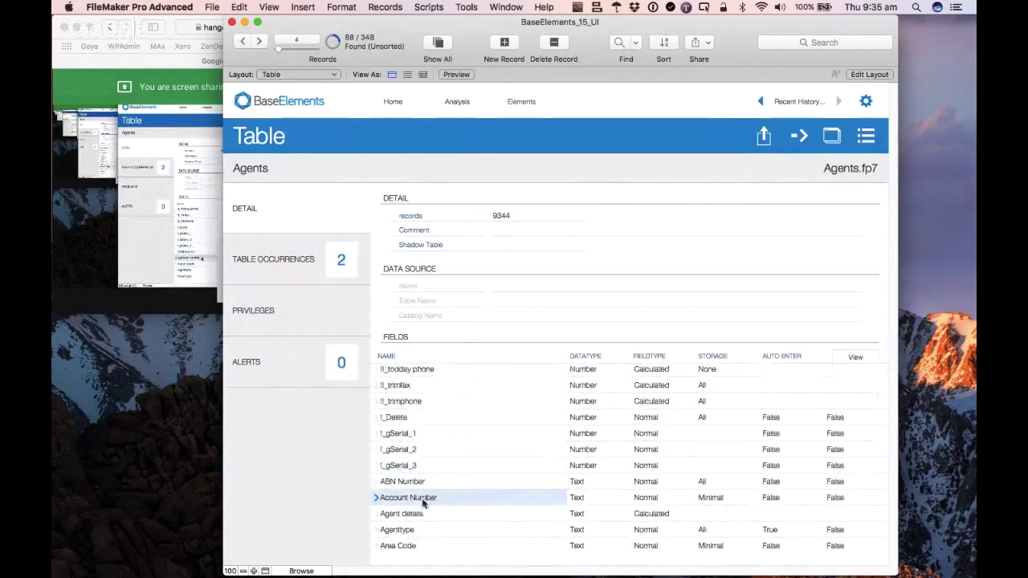
{"action": "scroll", "coordinate": [420, 504], "scroll_direction": "down", "scroll_amount": 1}
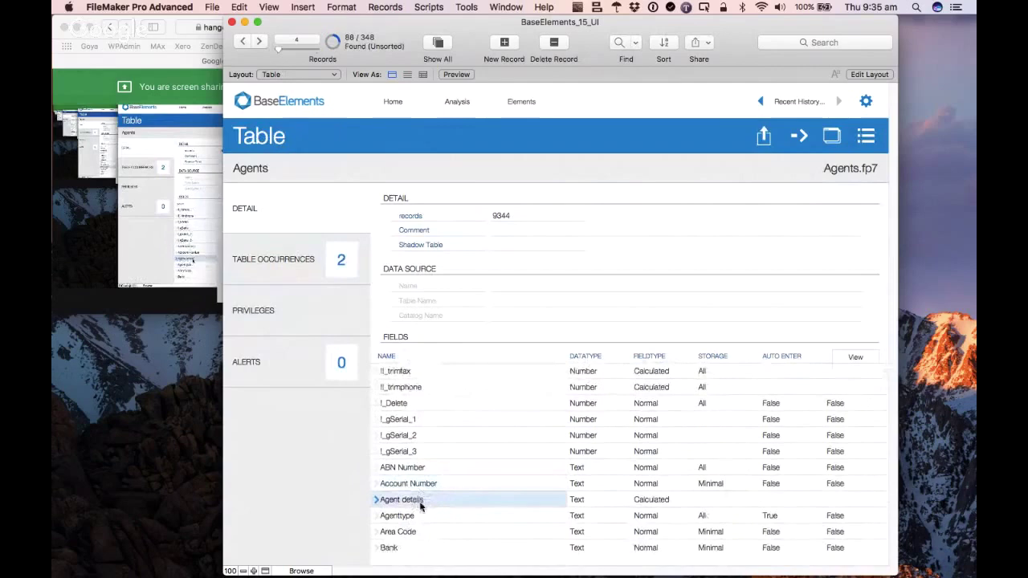
{"action": "scroll", "coordinate": [402, 498], "scroll_direction": "down", "scroll_amount": 2}
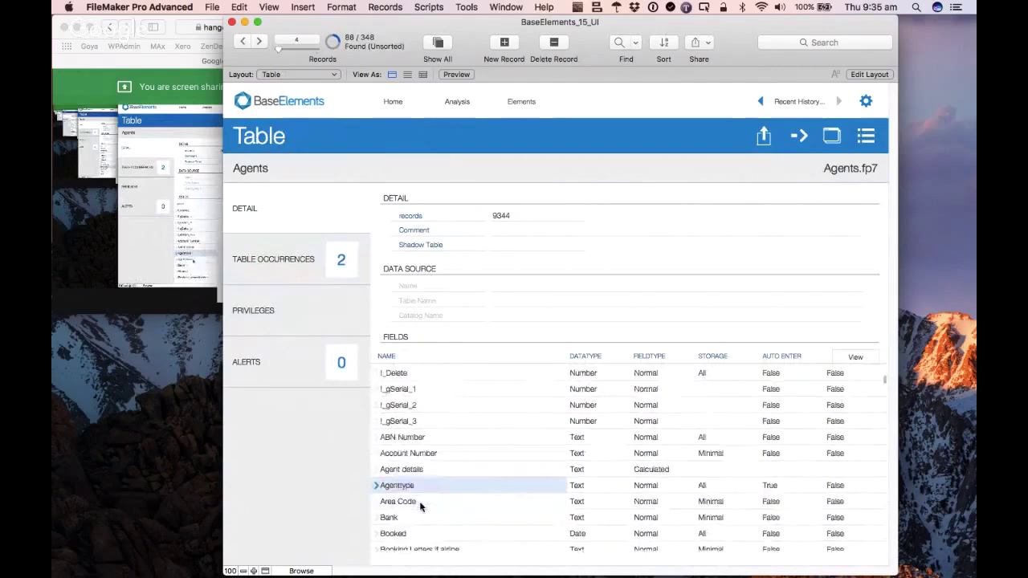
- Open the Agenttype field's references, filter them to Object and list the layout objects that use the field
{"action": "left_click", "coordinate": [377, 487]}
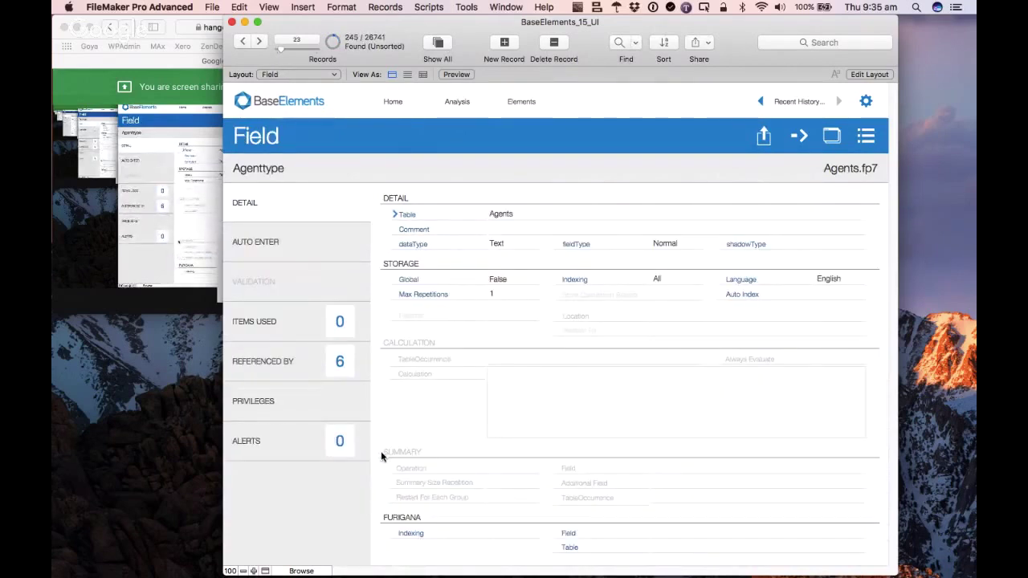
{"action": "left_click", "coordinate": [307, 367]}
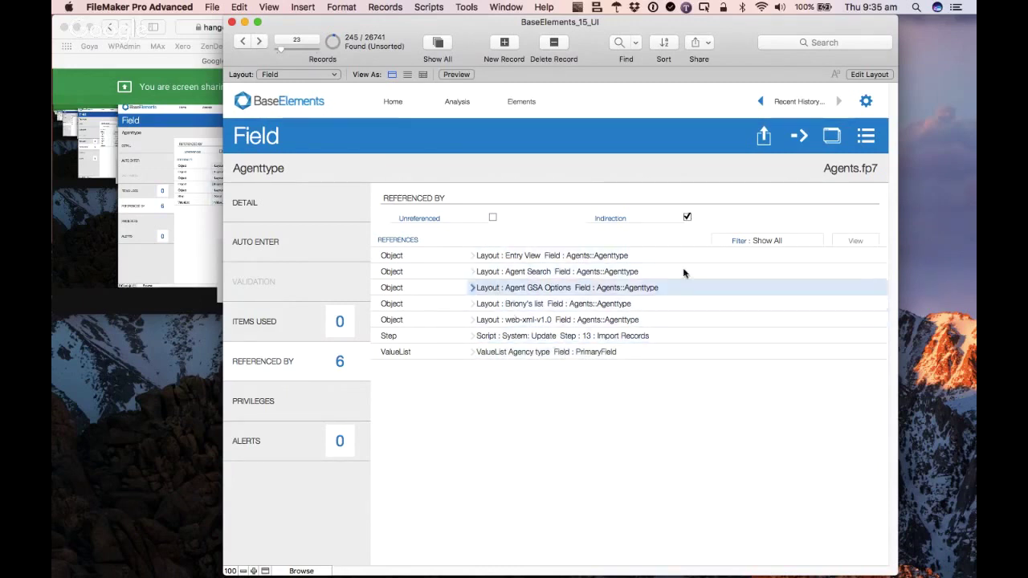
{"action": "left_click", "coordinate": [784, 243]}
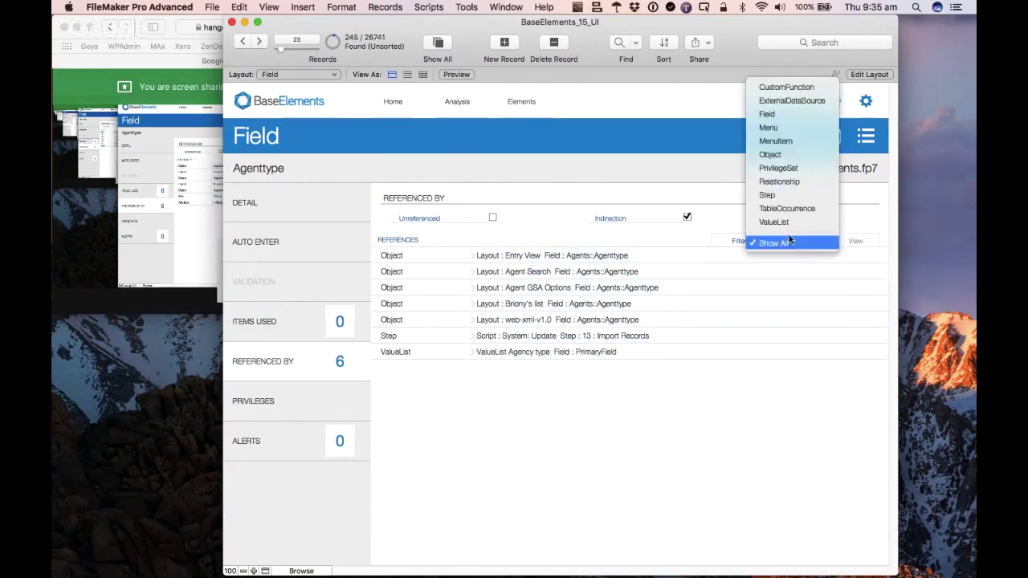
{"action": "left_click", "coordinate": [803, 155]}
{"action": "left_click", "coordinate": [855, 242]}
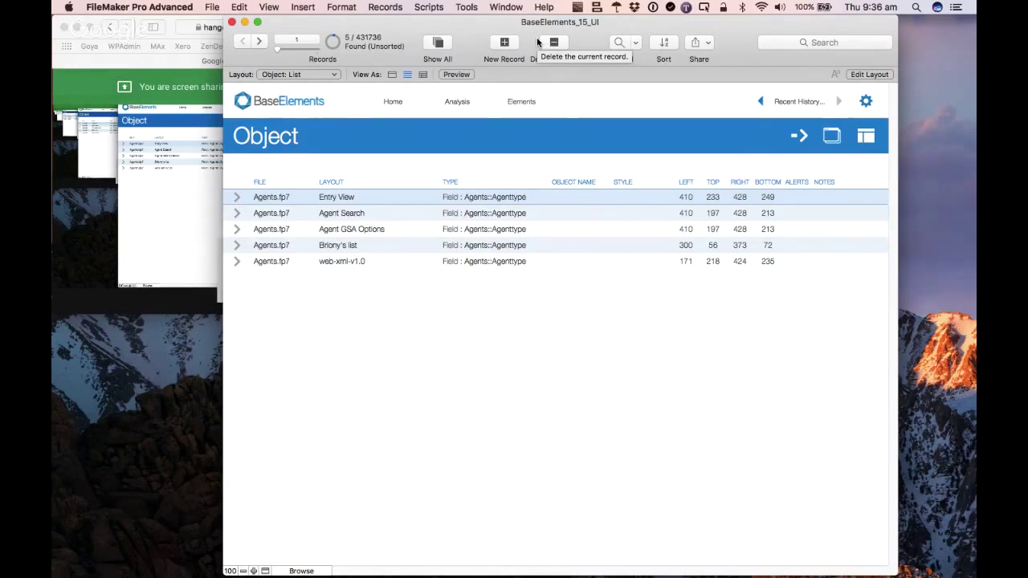
- Return to the overview, list all tables and open the details of the 24HResInfo table
{"action": "left_click", "coordinate": [467, 102]}
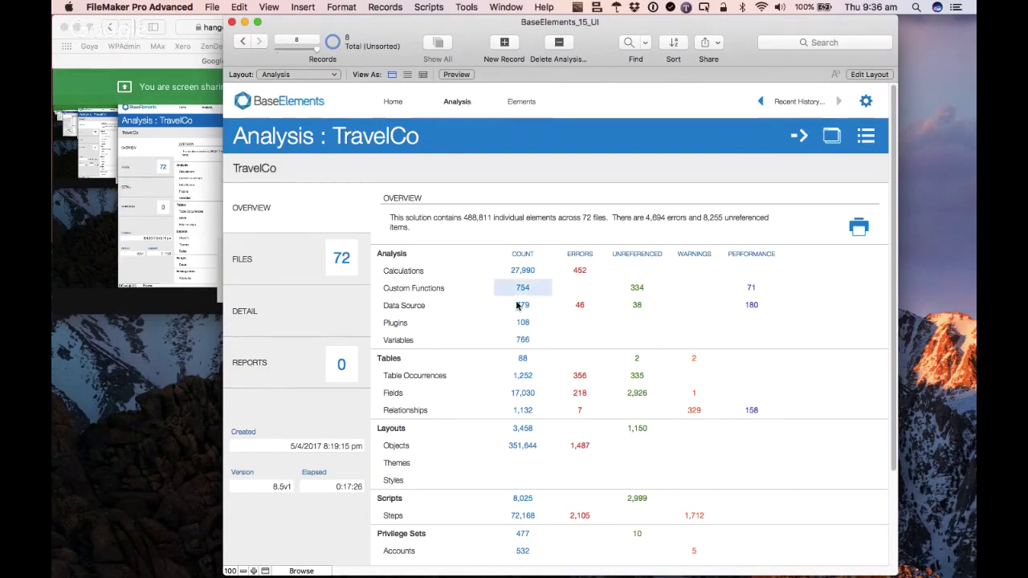
{"action": "left_click", "coordinate": [535, 360]}
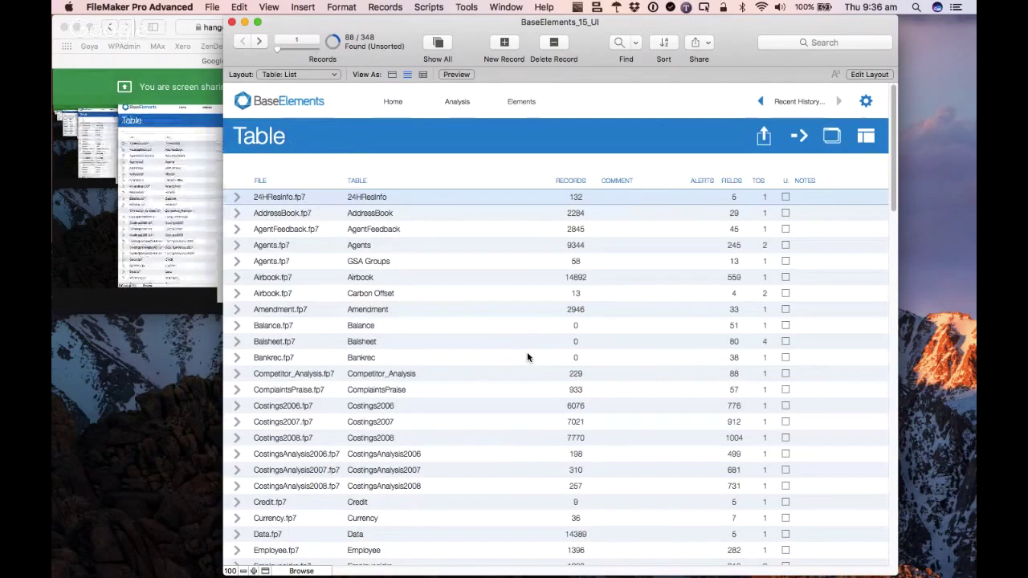
{"action": "left_click", "coordinate": [237, 197]}
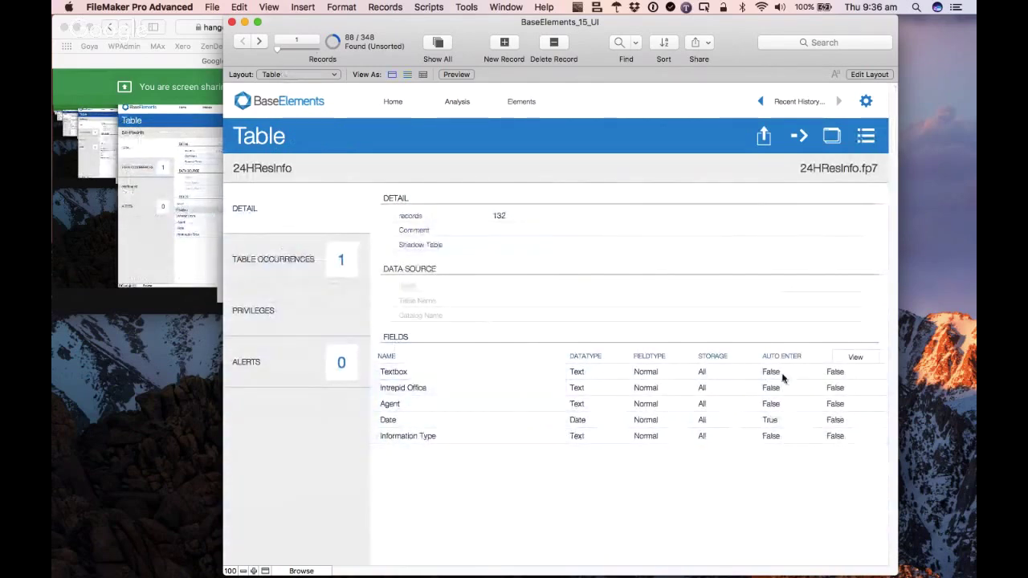
- View the fields of the 24HResInfo table, return to it, and list the fields of all found tables
{"action": "left_click", "coordinate": [856, 357]}
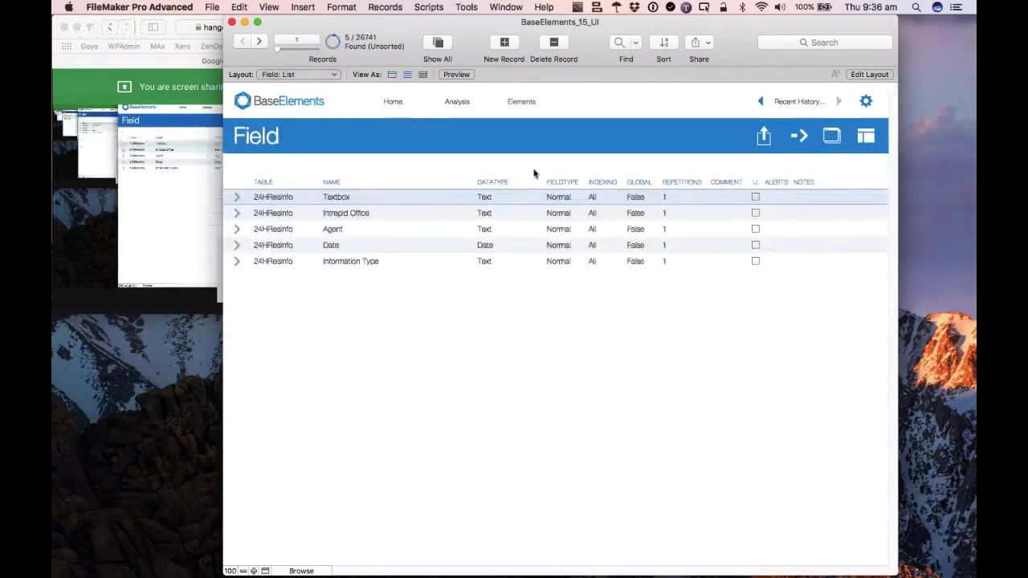
{"action": "left_click", "coordinate": [759, 102]}
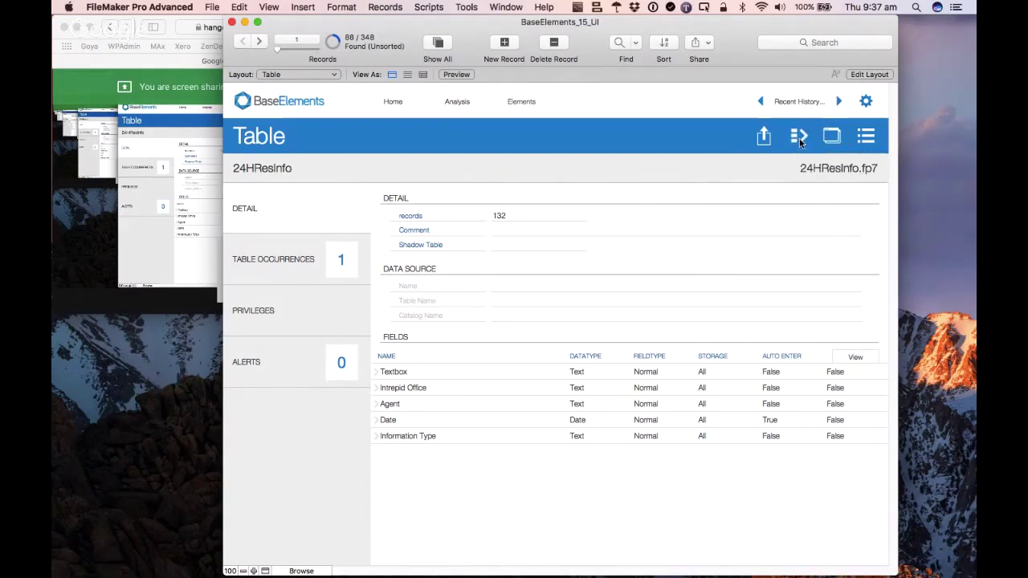
{"action": "left_click", "coordinate": [859, 357]}
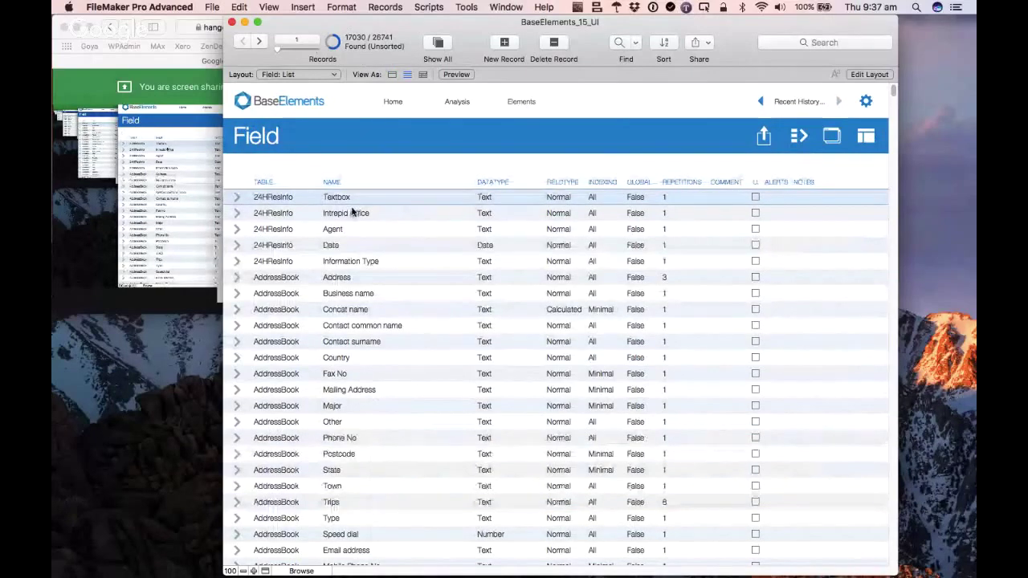
- Find all fields whose field type is Calculated and open the details of the Constant field in the Settings table
{"action": "right_click", "coordinate": [569, 312]}
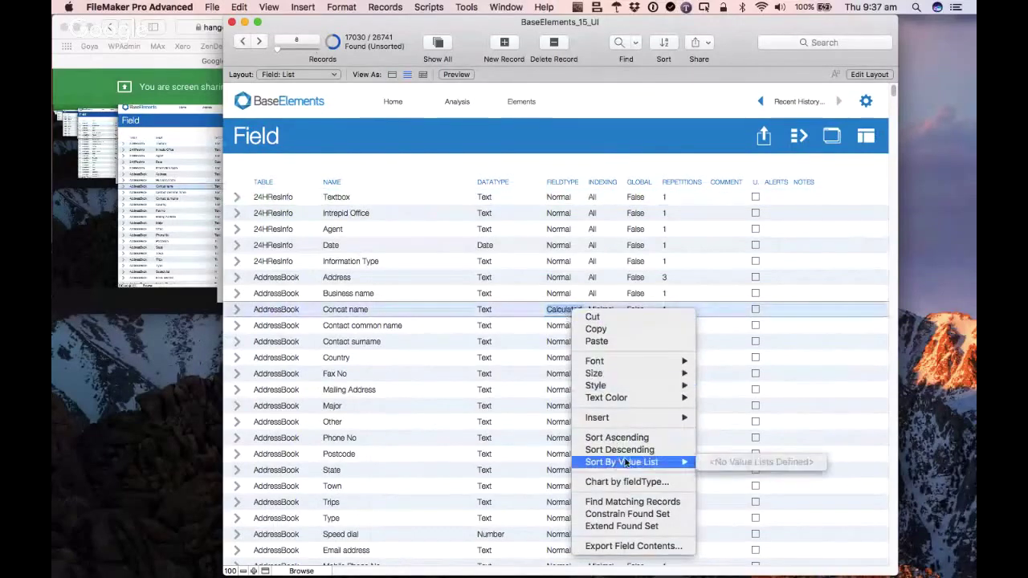
{"action": "left_click", "coordinate": [622, 503]}
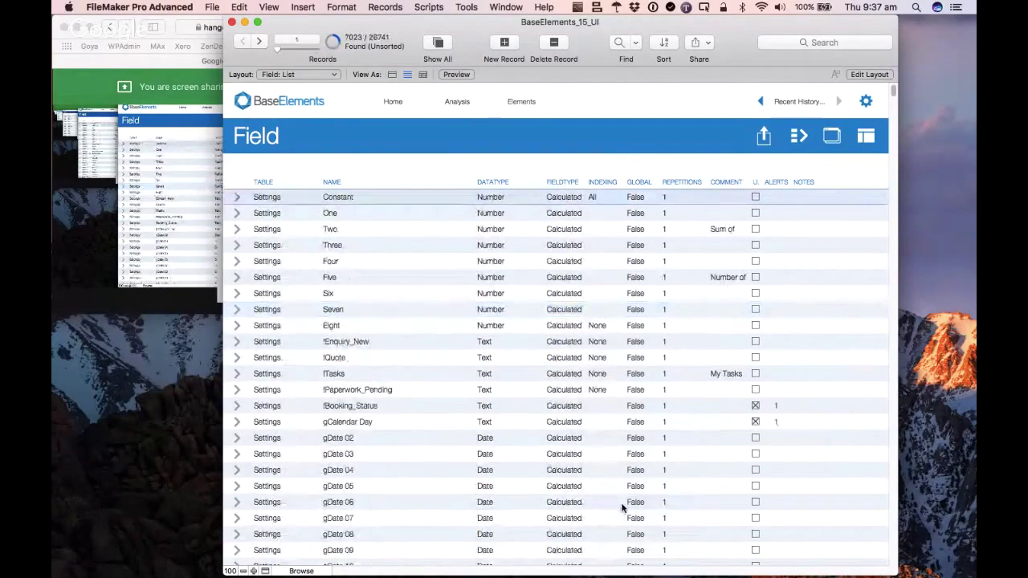
{"action": "left_click", "coordinate": [237, 198]}
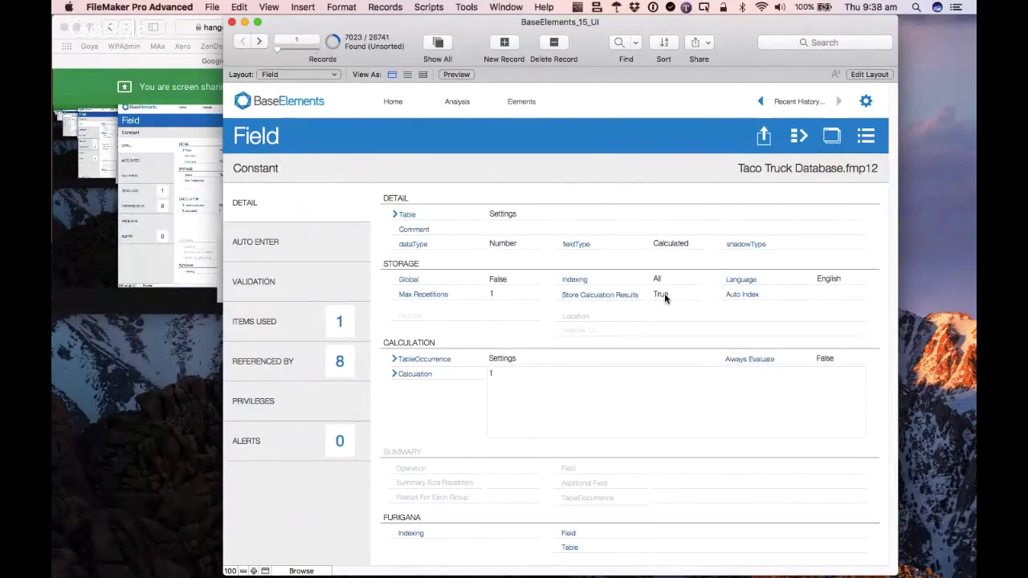
- Constrain the found set to calculated fields with Store Calculation Results set to False
{"action": "key", "text": "super+f"}
{"action": "left_click", "coordinate": [670, 300]}
{"action": "left_click", "coordinate": [675, 324]}
{"action": "left_click", "coordinate": [388, 7]}
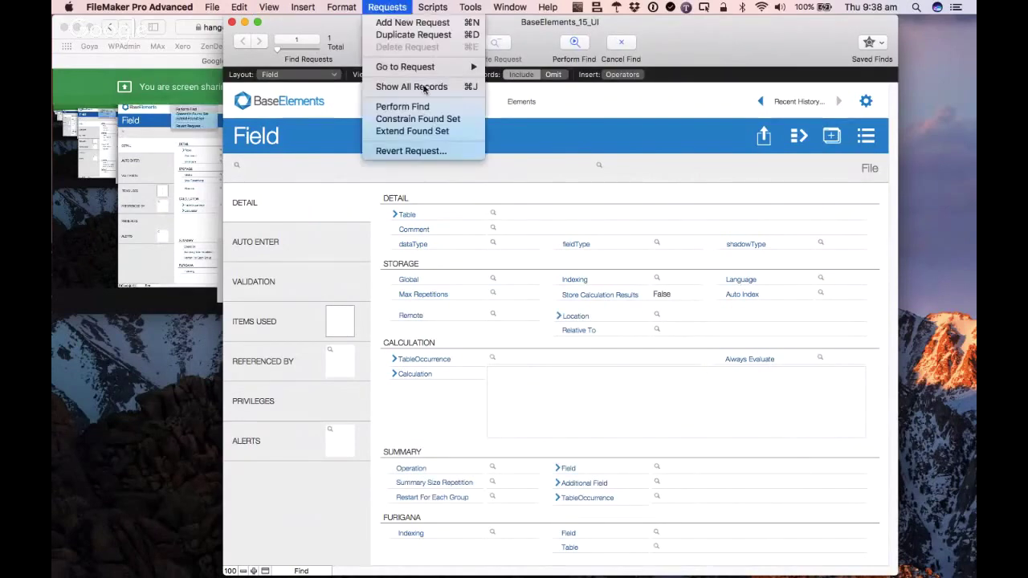
{"action": "left_click", "coordinate": [417, 119]}
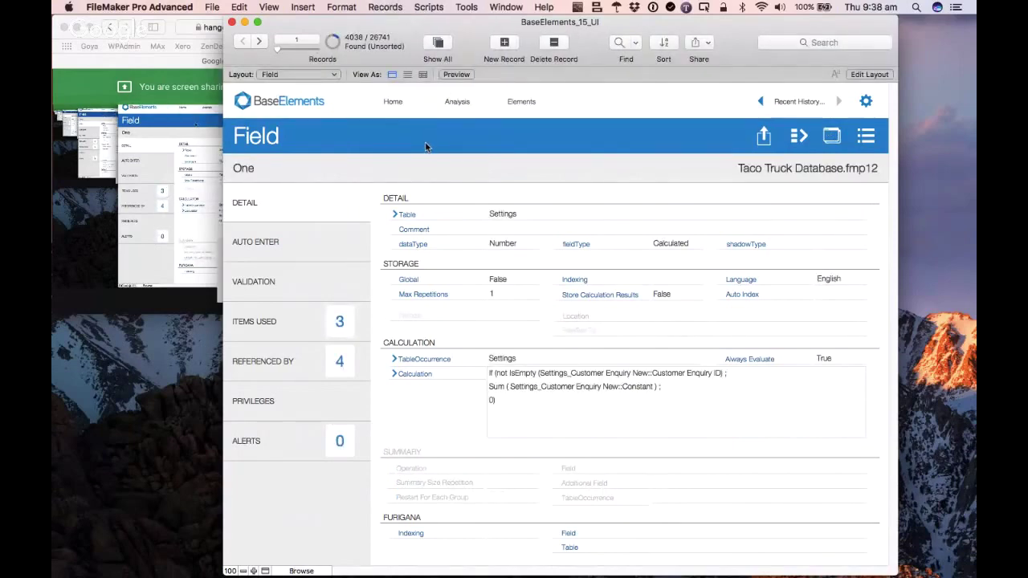
- Show the items used by the field One and step forward through the following fields past gDate 17
{"action": "left_click_drag", "start_coordinate": [409, 22], "coordinate": [401, 23]}
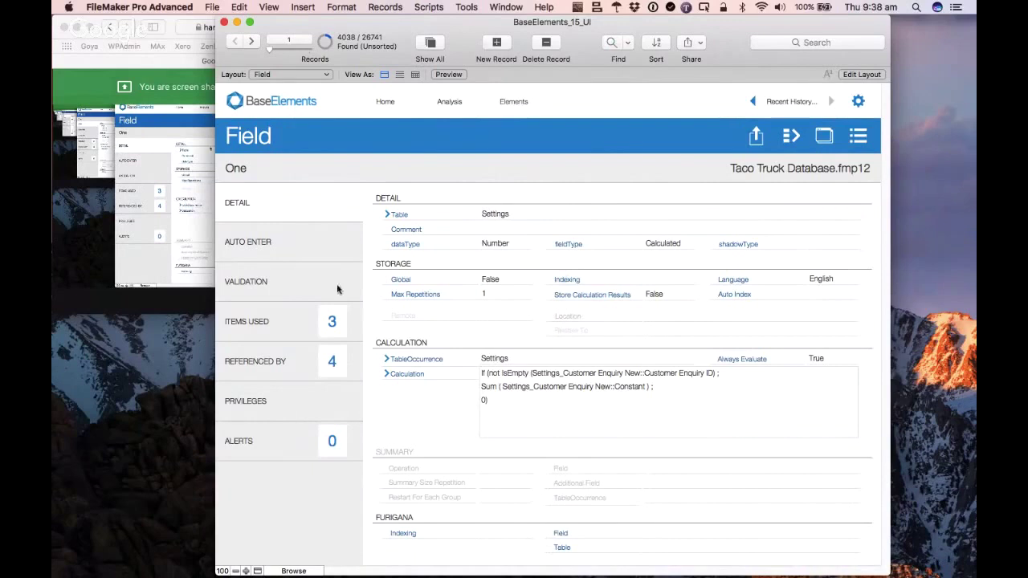
{"action": "left_click", "coordinate": [293, 321]}
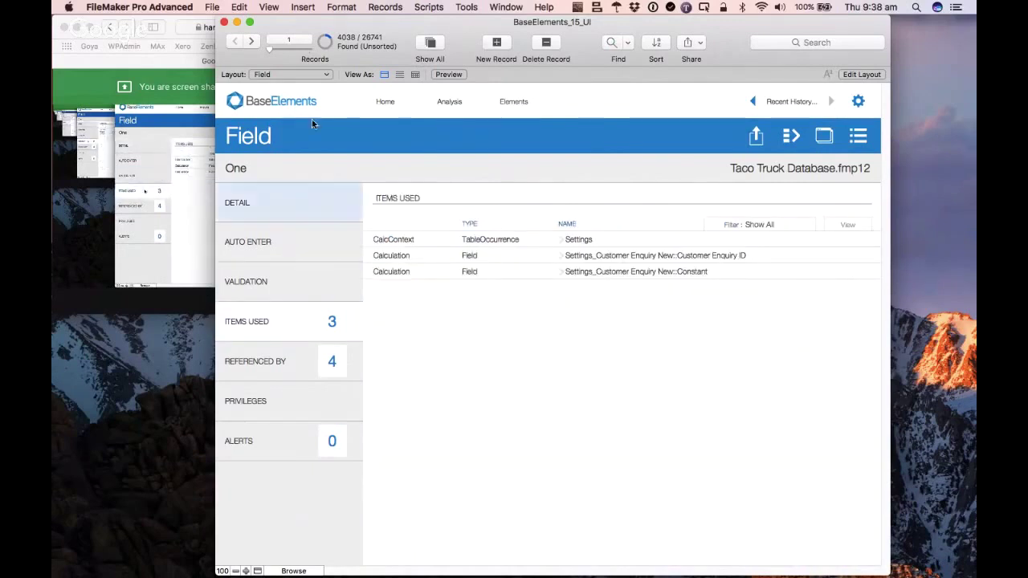
{"action": "left_click", "coordinate": [254, 47]}
{"action": "left_click", "coordinate": [254, 46]}
{"action": "left_click", "coordinate": [254, 47]}
{"action": "left_click", "coordinate": [255, 46]}
{"action": "left_click", "coordinate": [255, 47]}
{"action": "left_click", "coordinate": [254, 47]}
{"action": "left_click", "coordinate": [254, 46]}
{"action": "left_click", "coordinate": [255, 46]}
{"action": "left_click", "coordinate": [255, 47]}
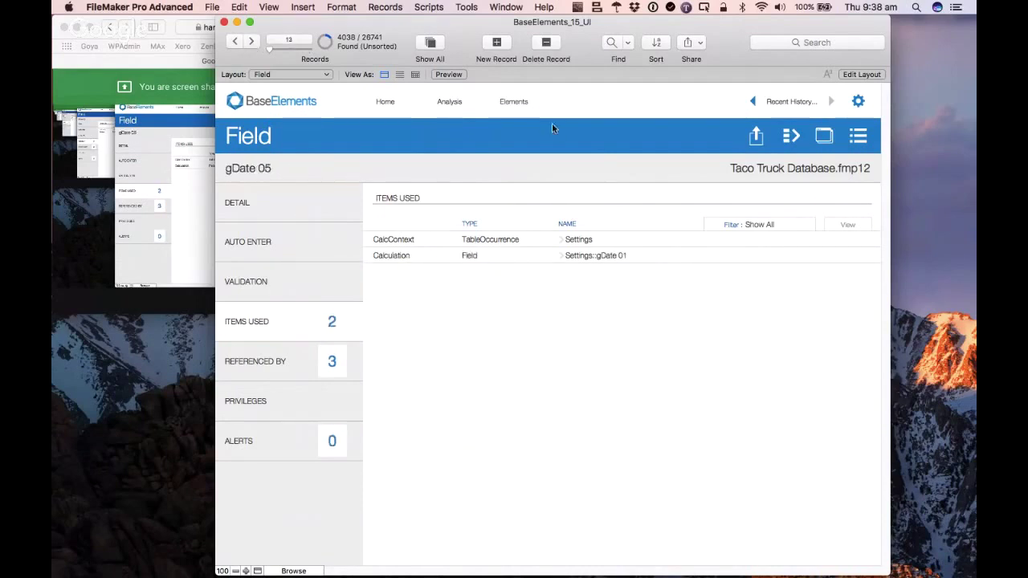
{"action": "left_click", "coordinate": [254, 41]}
{"action": "left_click", "coordinate": [255, 42]}
{"action": "left_click", "coordinate": [255, 42]}
{"action": "left_click", "coordinate": [255, 42]}
{"action": "left_click", "coordinate": [254, 42]}
{"action": "left_click", "coordinate": [254, 41]}
{"action": "left_click", "coordinate": [254, 42]}
{"action": "left_click", "coordinate": [255, 42]}
{"action": "left_click", "coordinate": [255, 42]}
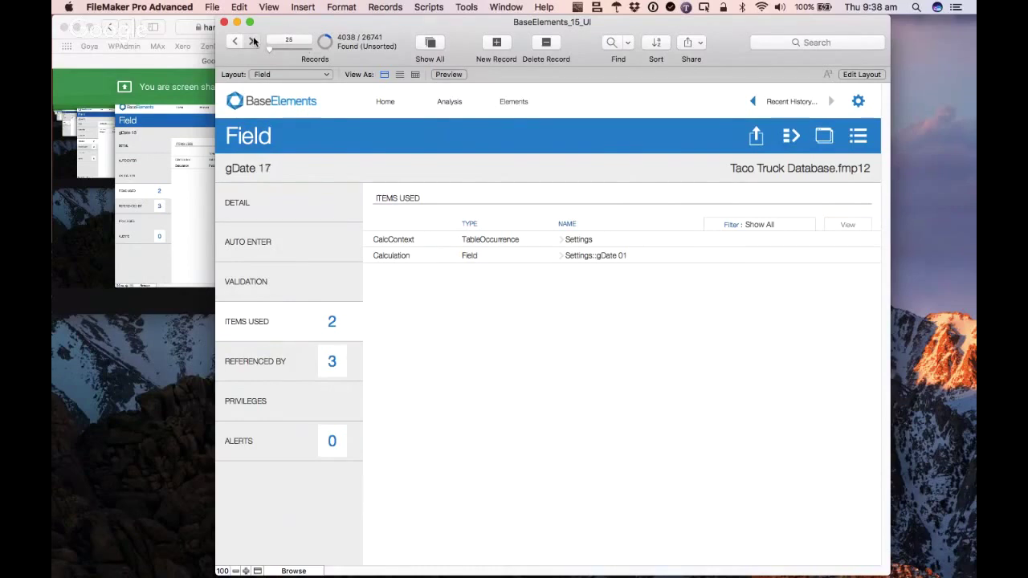
{"action": "left_click", "coordinate": [254, 41]}
{"action": "left_click", "coordinate": [255, 42]}
- Jump far ahead in the found fields and step forward to the Marginal Profit 12 field of CostingsAnalysis2008
{"action": "left_click_drag", "start_coordinate": [271, 49], "coordinate": [285, 49]}
{"action": "left_click", "coordinate": [252, 42]}
{"action": "left_click", "coordinate": [252, 42]}
{"action": "left_click", "coordinate": [252, 47]}
{"action": "left_click", "coordinate": [252, 47]}
{"action": "left_click", "coordinate": [252, 47]}
{"action": "left_click", "coordinate": [253, 47]}
{"action": "left_click", "coordinate": [252, 47]}
{"action": "left_click", "coordinate": [252, 47]}
{"action": "left_click", "coordinate": [252, 47]}
{"action": "left_click", "coordinate": [252, 47]}
{"action": "left_click", "coordinate": [253, 47]}
{"action": "left_click", "coordinate": [252, 46]}
{"action": "left_click", "coordinate": [252, 47]}
{"action": "left_click", "coordinate": [253, 46]}
{"action": "left_click", "coordinate": [252, 47]}
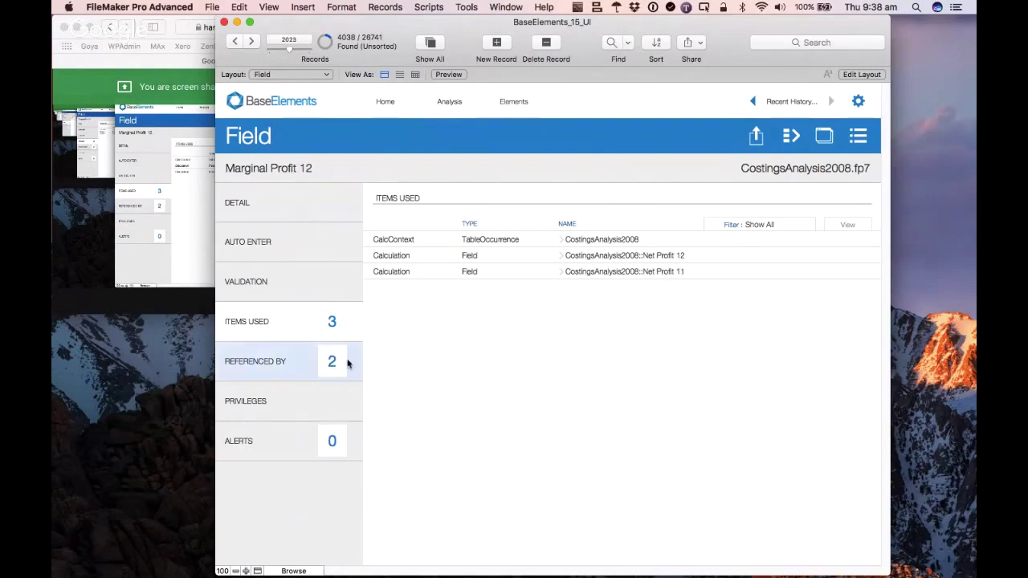
- Check what references the Marginal Profit 12 field and which items it uses, and return to the first found field
{"action": "left_click", "coordinate": [302, 362]}
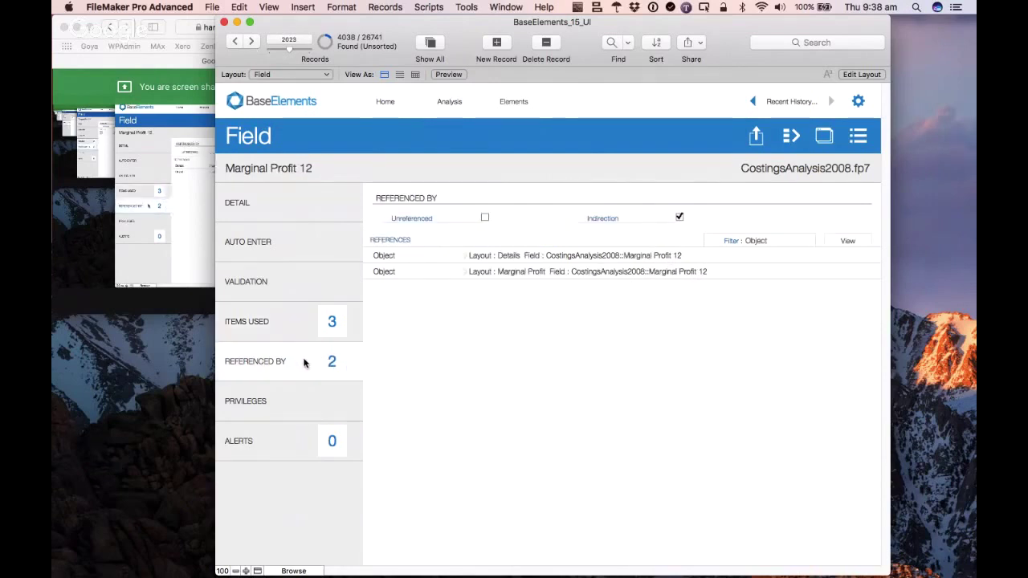
{"action": "left_click", "coordinate": [301, 335]}
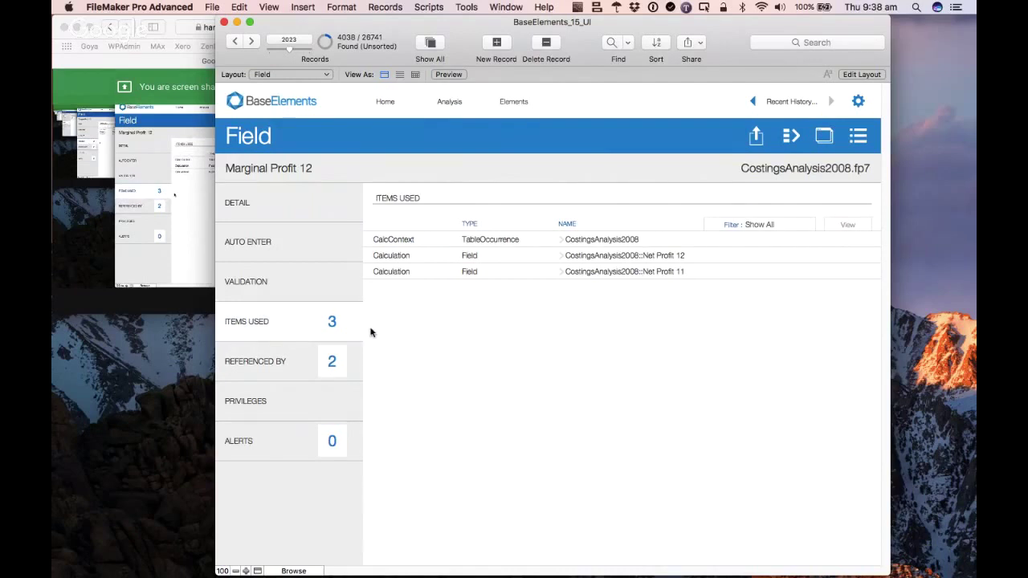
{"action": "left_click_drag", "start_coordinate": [294, 47], "coordinate": [254, 49]}
- Display the references to the field One with the filter set to Show All
{"action": "left_click", "coordinate": [267, 366]}
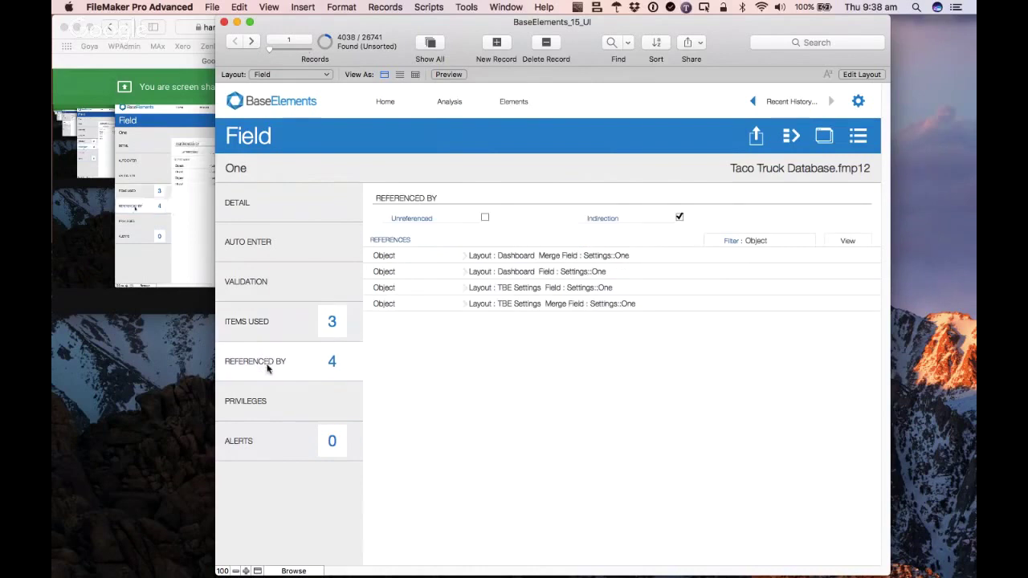
{"action": "left_click", "coordinate": [755, 243]}
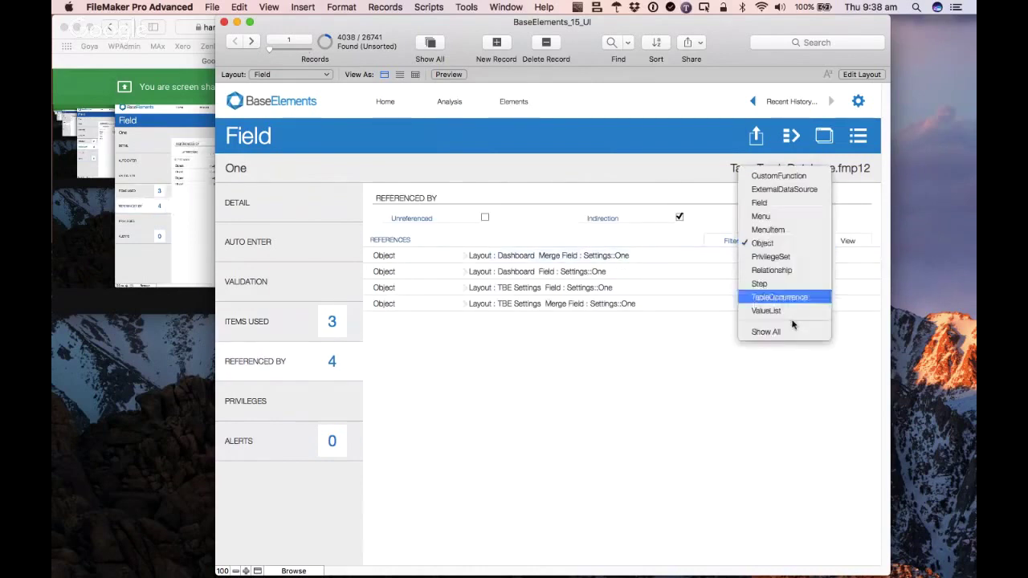
{"action": "left_click", "coordinate": [791, 336]}
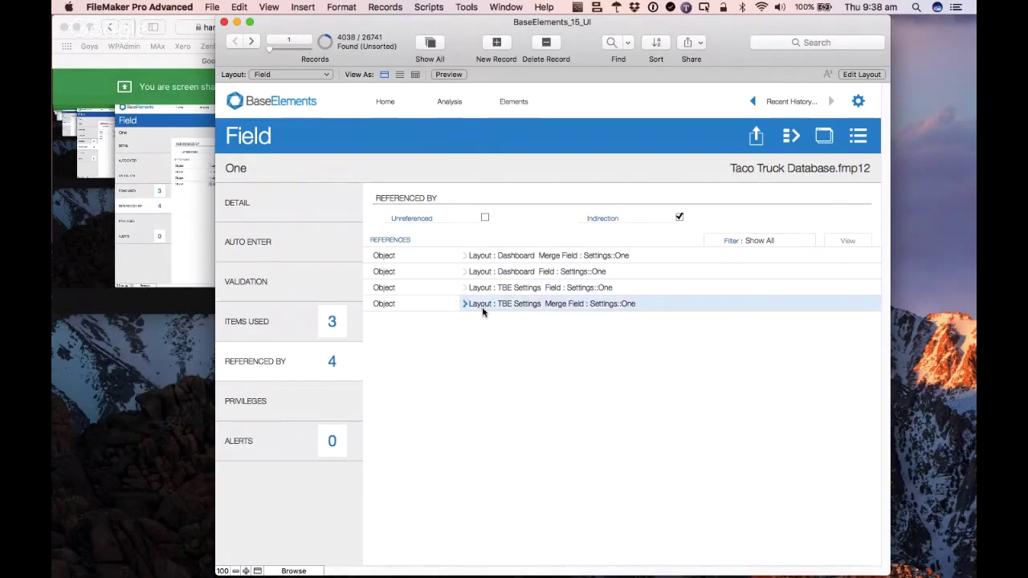
- Filter the references to Object and list the objects that reference any of the found fields in a new window
{"action": "left_click_drag", "start_coordinate": [468, 21], "coordinate": [421, 12]}
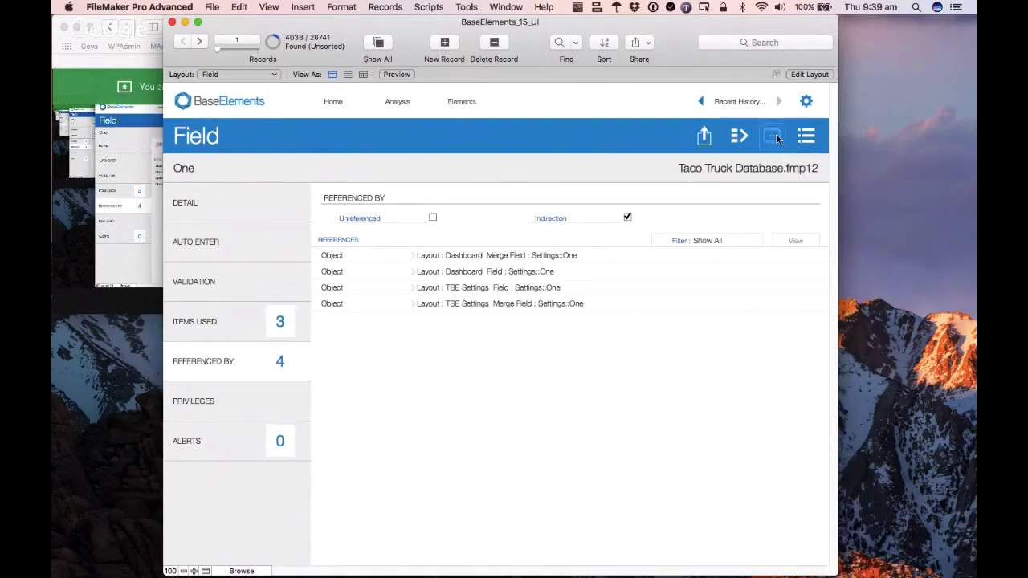
{"action": "left_click", "coordinate": [751, 241]}
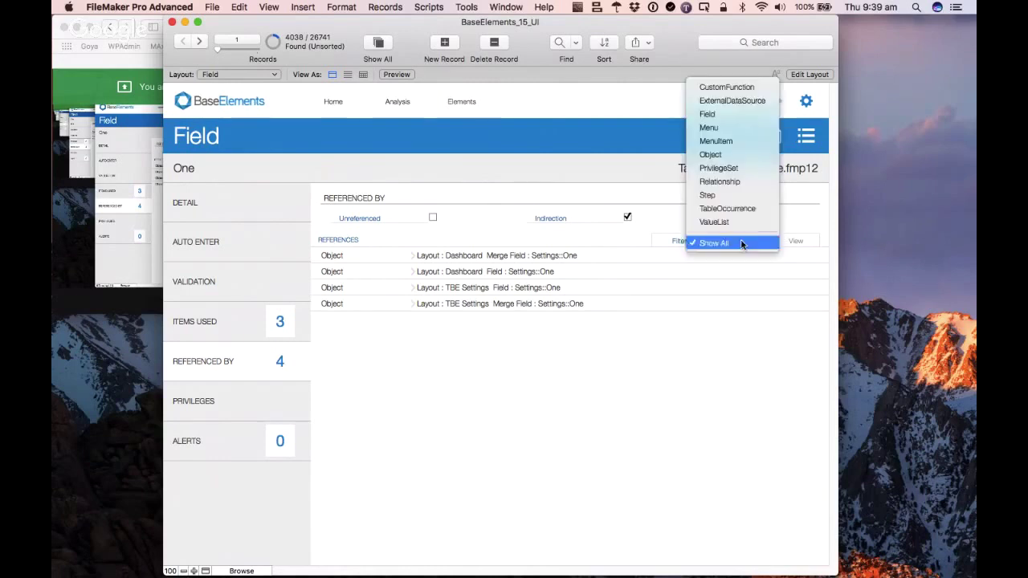
{"action": "left_click", "coordinate": [713, 155]}
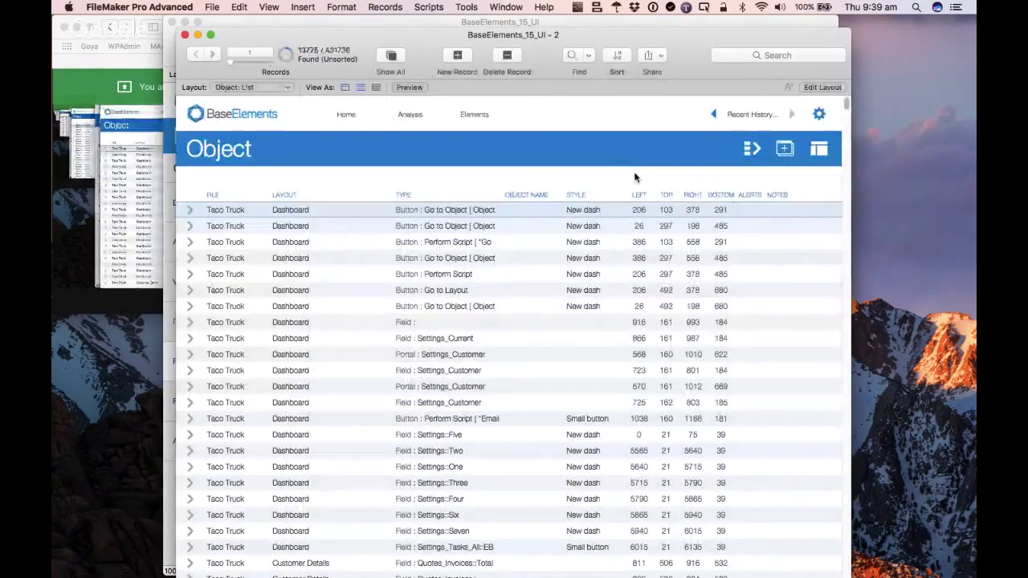
- Arrange the Object and Field windows side by side and bring the Object window to the front
{"action": "left_click_drag", "start_coordinate": [526, 50], "coordinate": [603, 37]}
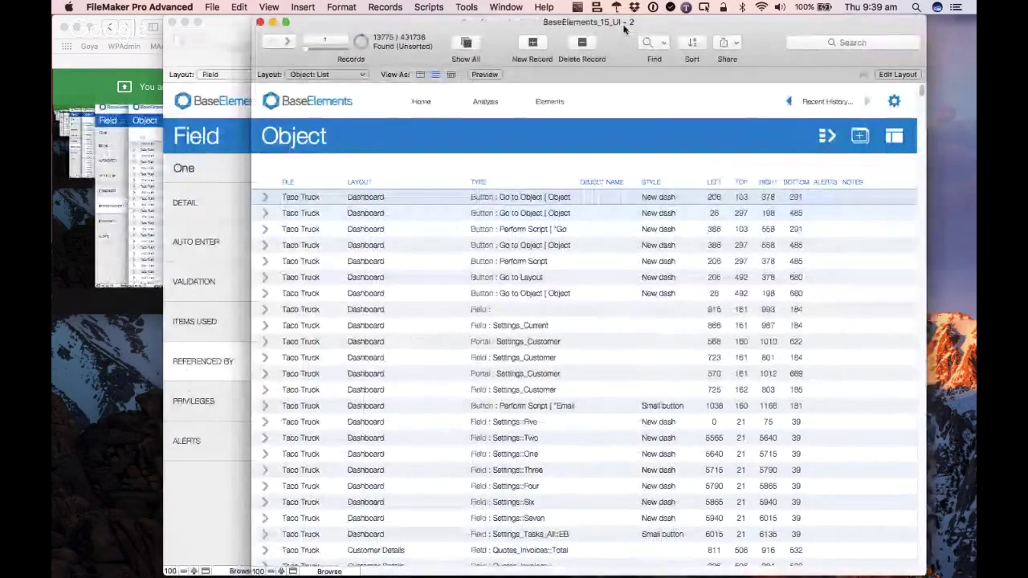
{"action": "left_click", "coordinate": [224, 18]}
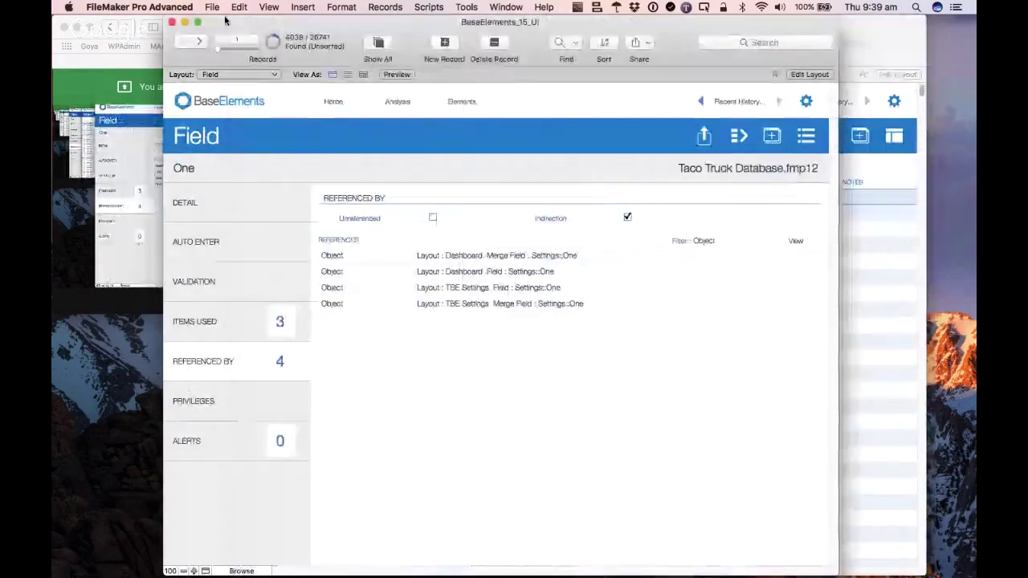
{"action": "left_click_drag", "start_coordinate": [577, 20], "coordinate": [525, 20]}
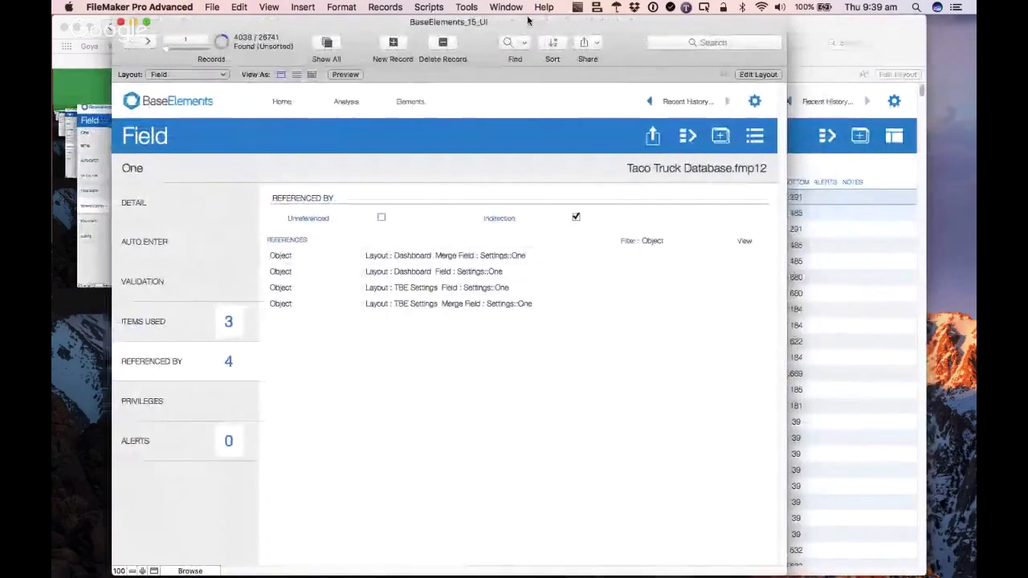
{"action": "left_click", "coordinate": [841, 37]}
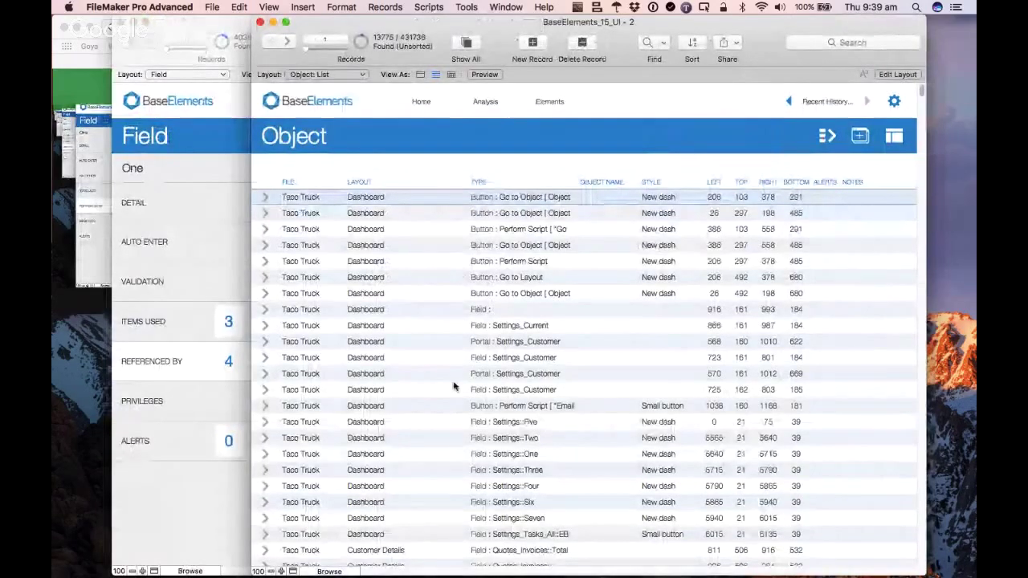
- Browse down the object list and open the details of a field object on the Cash Request 2 layout
{"action": "scroll", "coordinate": [455, 385], "scroll_direction": "down", "scroll_amount": 1}
{"action": "scroll", "coordinate": [454, 385], "scroll_direction": "down", "scroll_amount": 3}
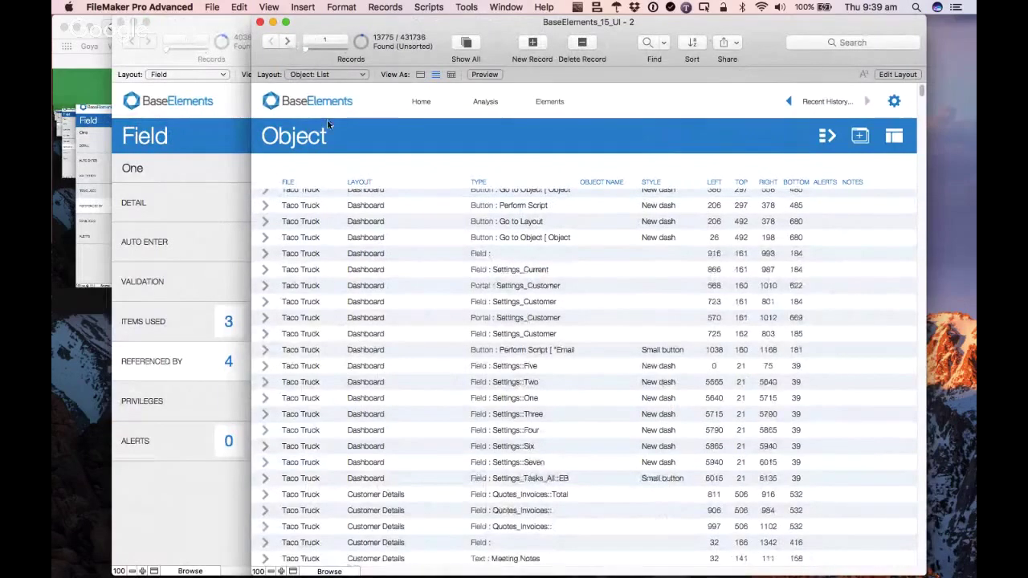
{"action": "scroll", "coordinate": [351, 197], "scroll_direction": "down", "scroll_amount": 5}
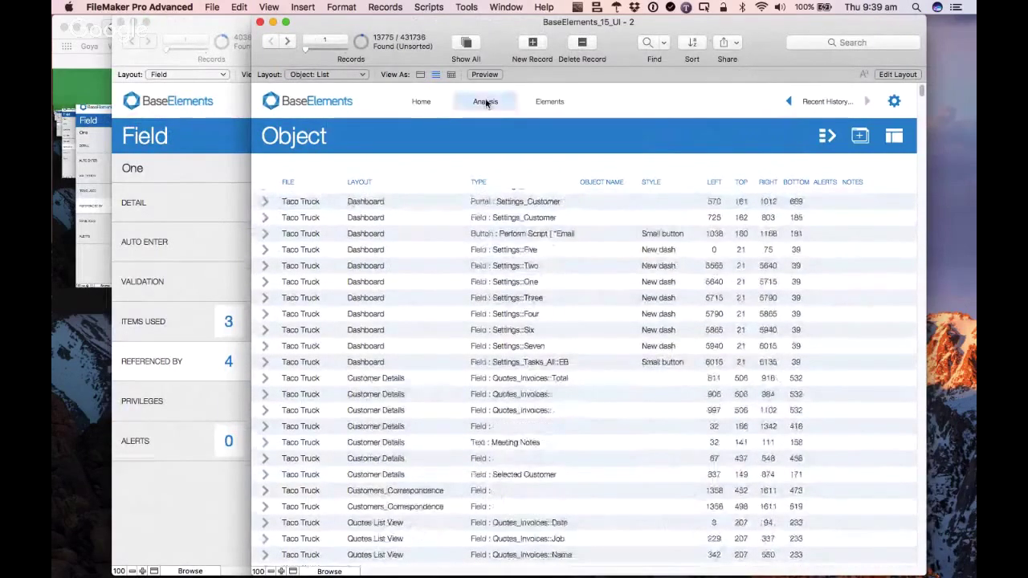
{"action": "scroll", "coordinate": [302, 285], "scroll_direction": "down", "scroll_amount": 5}
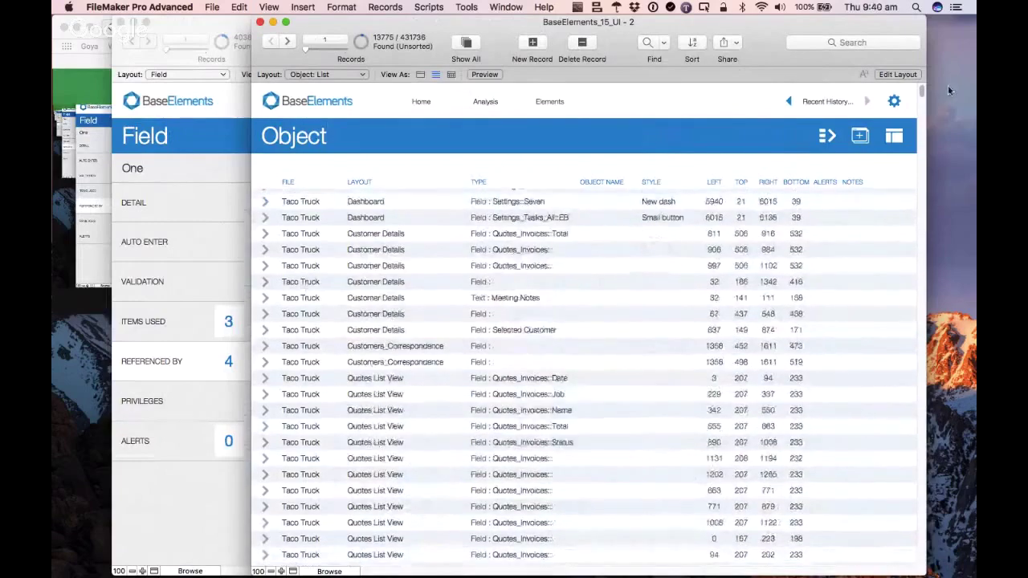
{"action": "left_click_drag", "start_coordinate": [922, 93], "coordinate": [922, 370]}
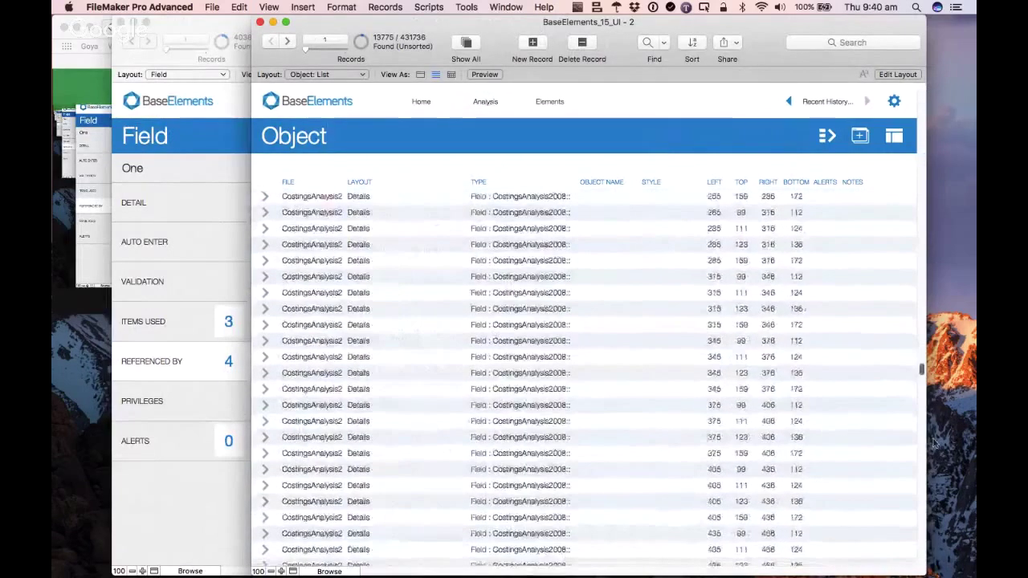
{"action": "left_click", "coordinate": [265, 276]}
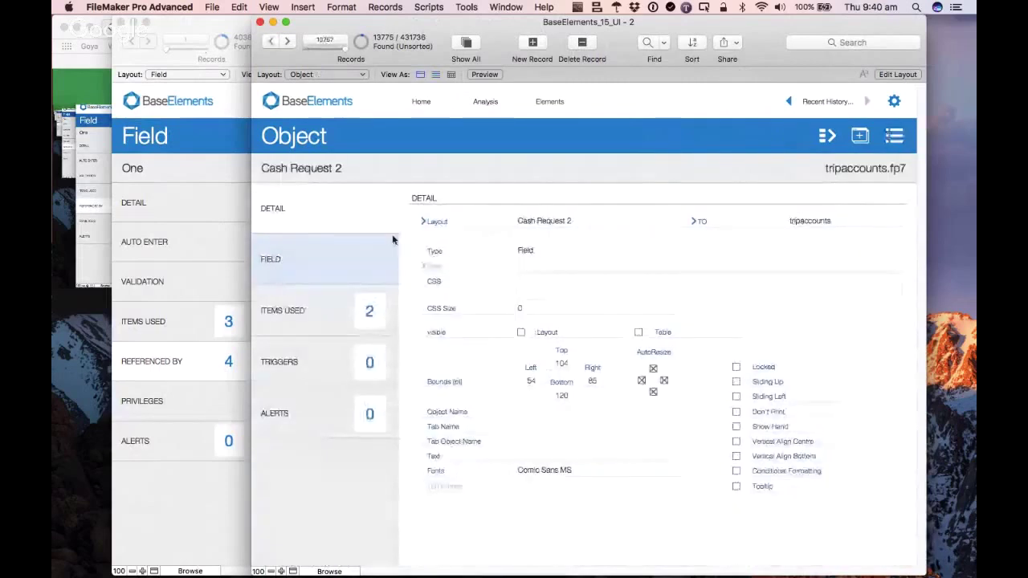
- Open the object's Cash Request 2 layout in another new window and place it beside the Field and Object windows
{"action": "left_click_drag", "start_coordinate": [623, 33], "coordinate": [567, 32]}
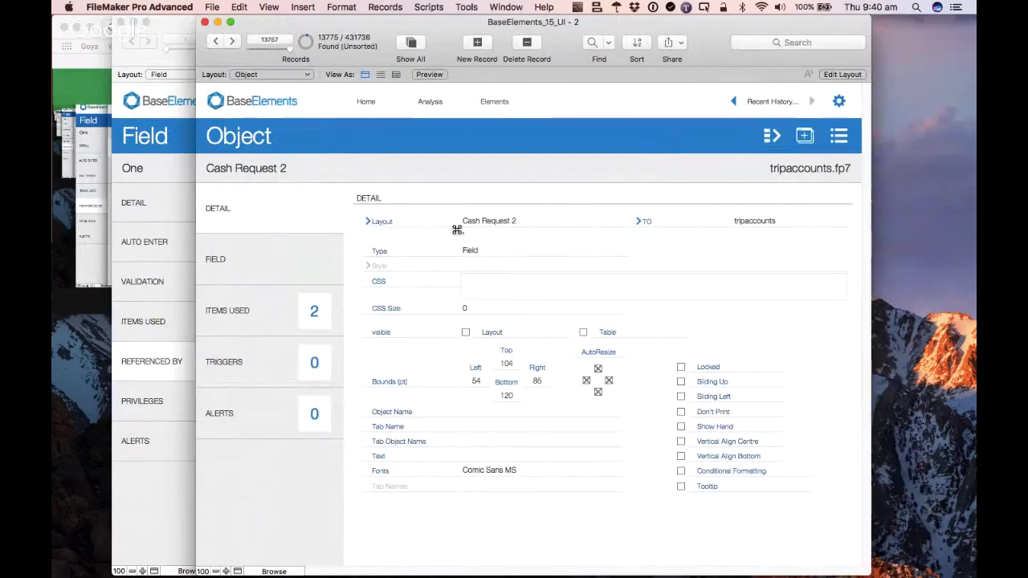
{"action": "left_click", "coordinate": [454, 228], "text": "super"}
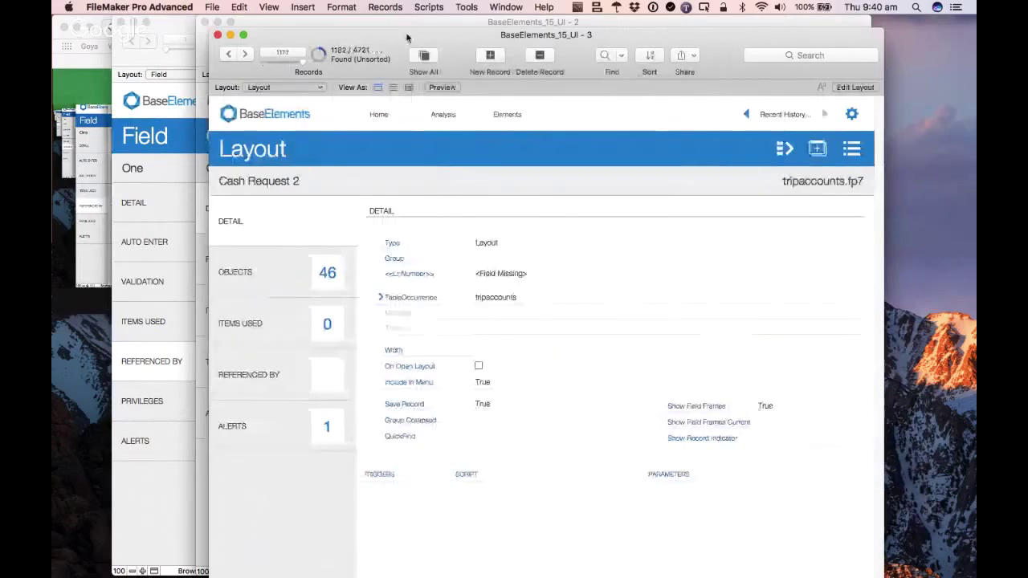
{"action": "left_click_drag", "start_coordinate": [410, 35], "coordinate": [504, 22]}
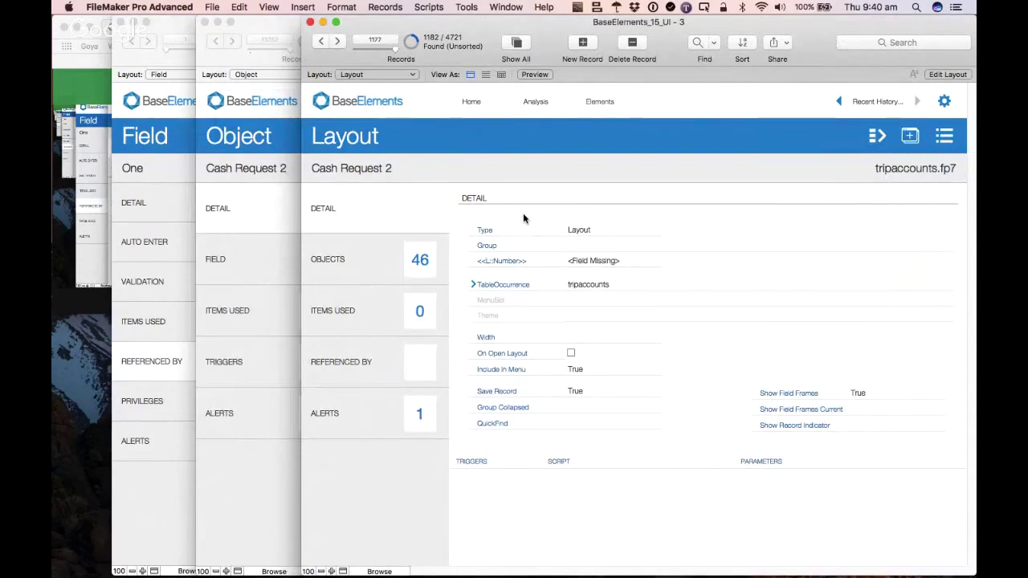
{"action": "left_click_drag", "start_coordinate": [567, 25], "coordinate": [562, 25]}
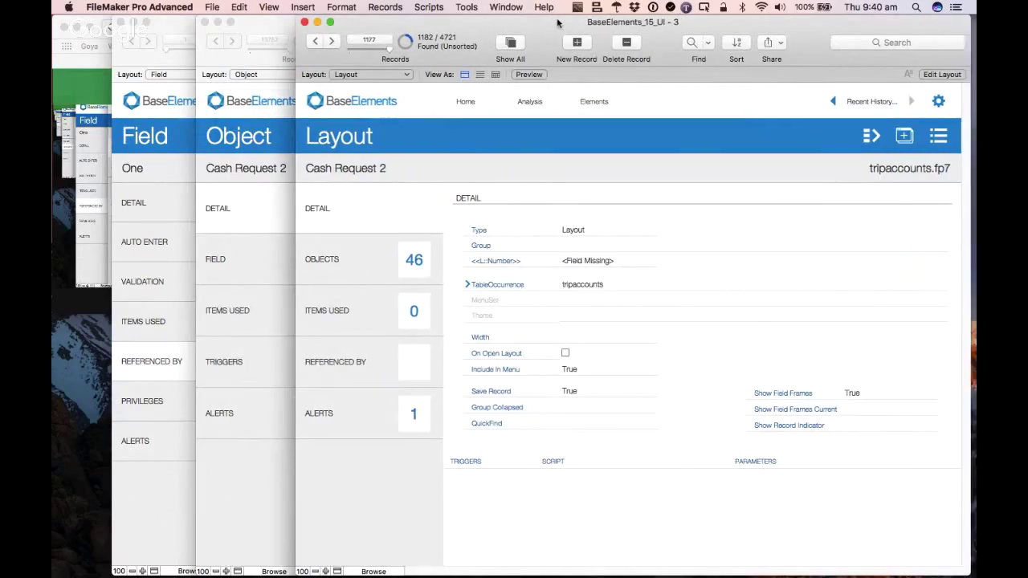
- Switch related-record navigation back to the current record only, opening in the same window
{"action": "left_click", "coordinate": [872, 140]}
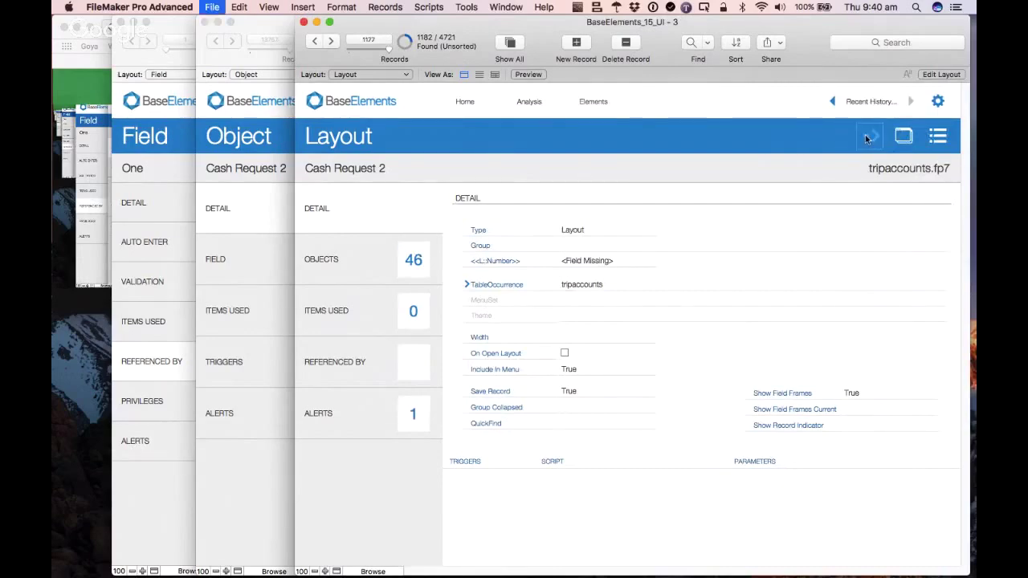
- Close the Layout and Object windows and reposition the remaining Field window
{"action": "key", "text": "super+w"}
{"action": "key", "text": "super+w"}
{"action": "left_click_drag", "start_coordinate": [404, 21], "coordinate": [436, 22]}
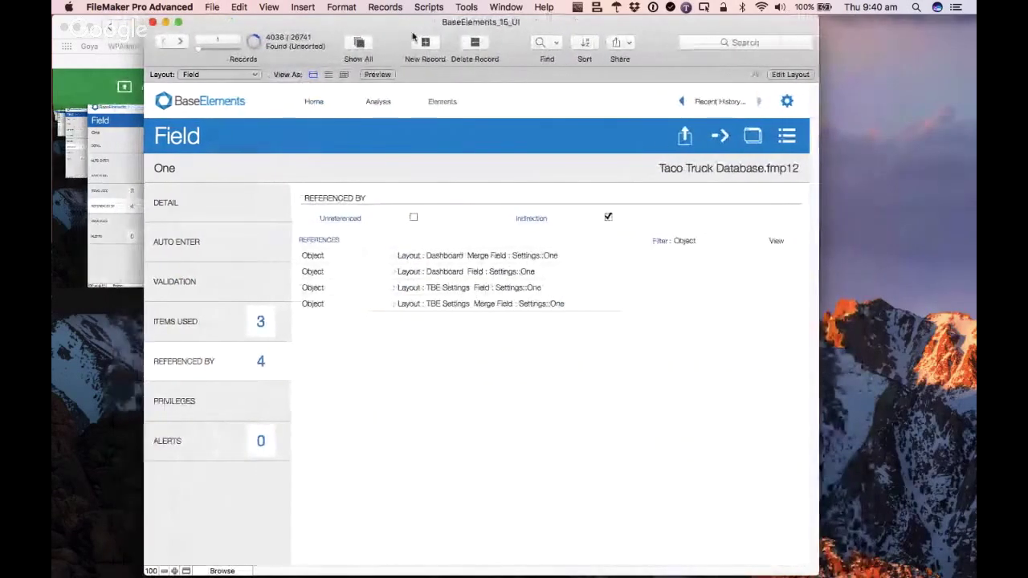
- List all tables of the TravelCo analysis and return to its overview
{"action": "left_click", "coordinate": [381, 101]}
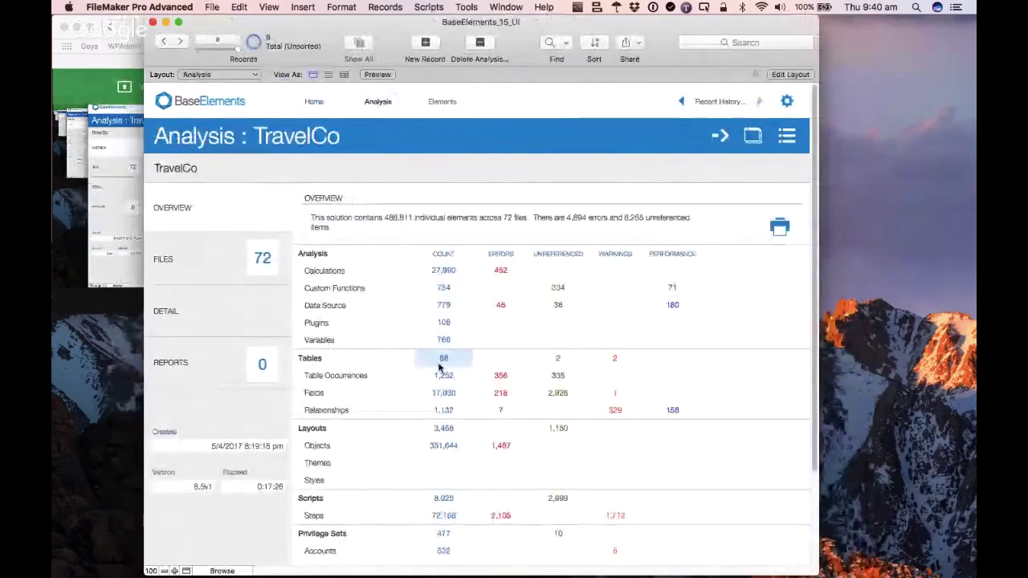
{"action": "left_click", "coordinate": [440, 363]}
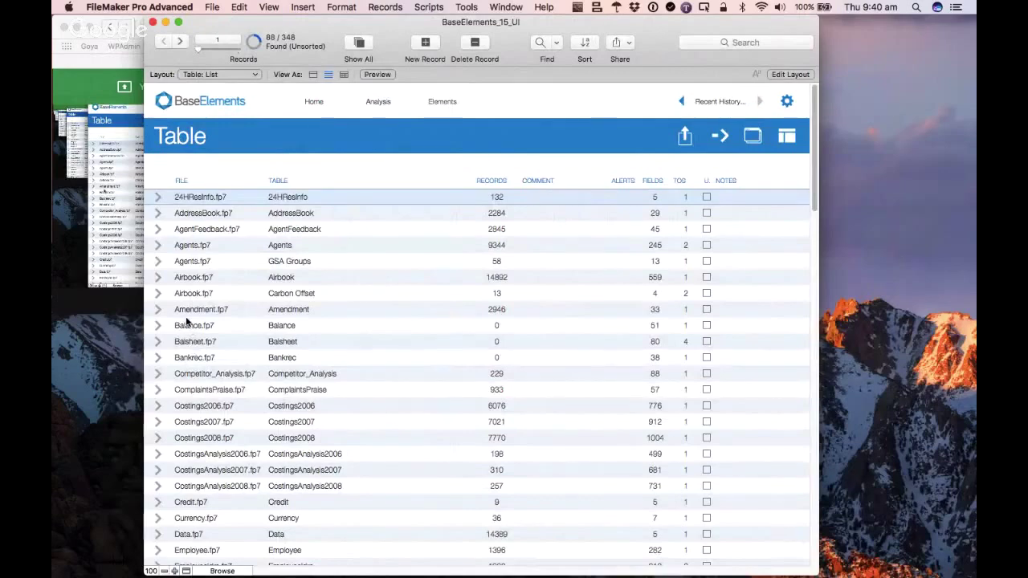
{"action": "left_click", "coordinate": [371, 102]}
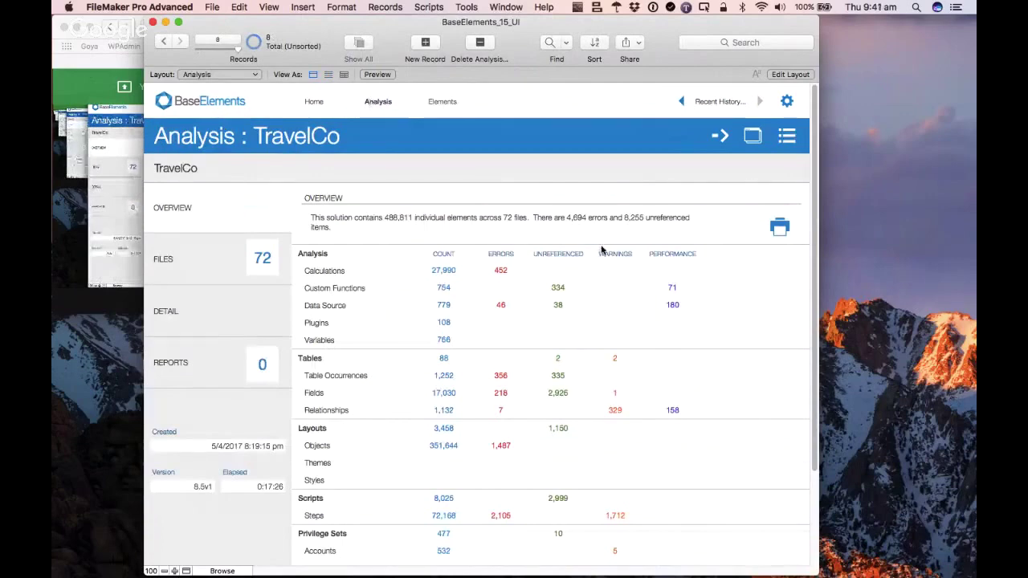
- List the relationships with warnings and view the alert and details of the Agents to Postcode relationship
{"action": "left_click", "coordinate": [616, 411]}
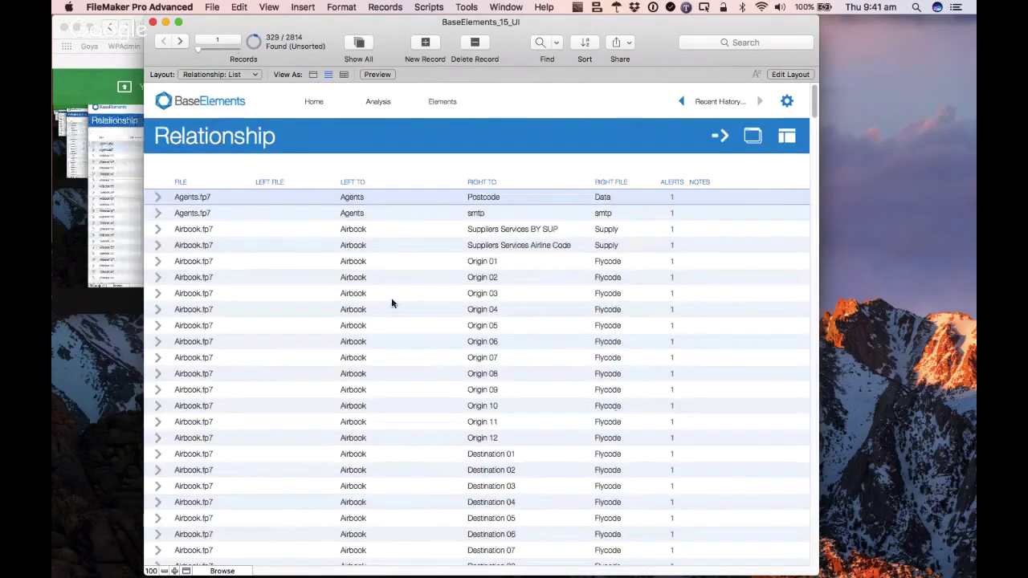
{"action": "left_click", "coordinate": [216, 319]}
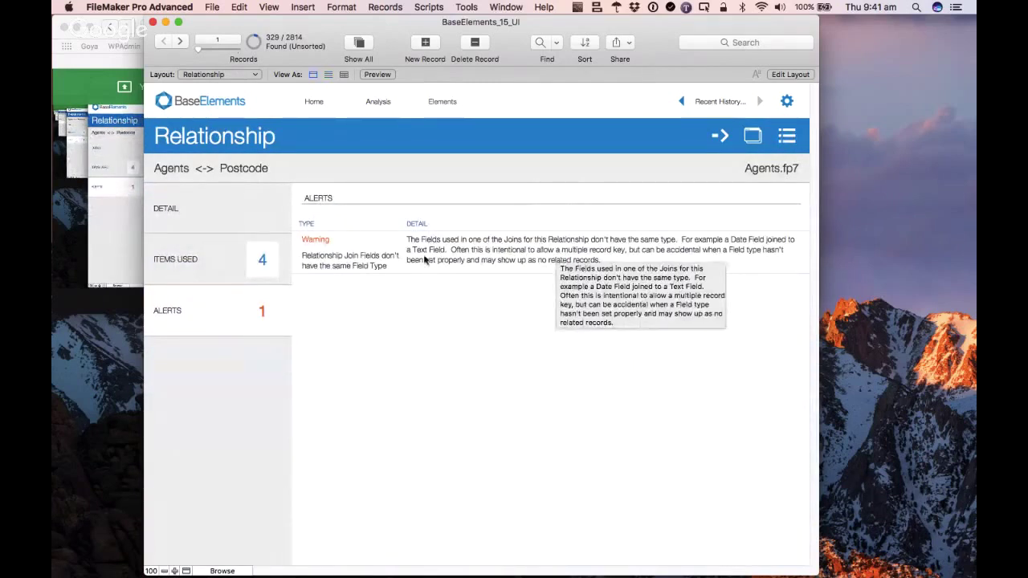
{"action": "left_click", "coordinate": [219, 213]}
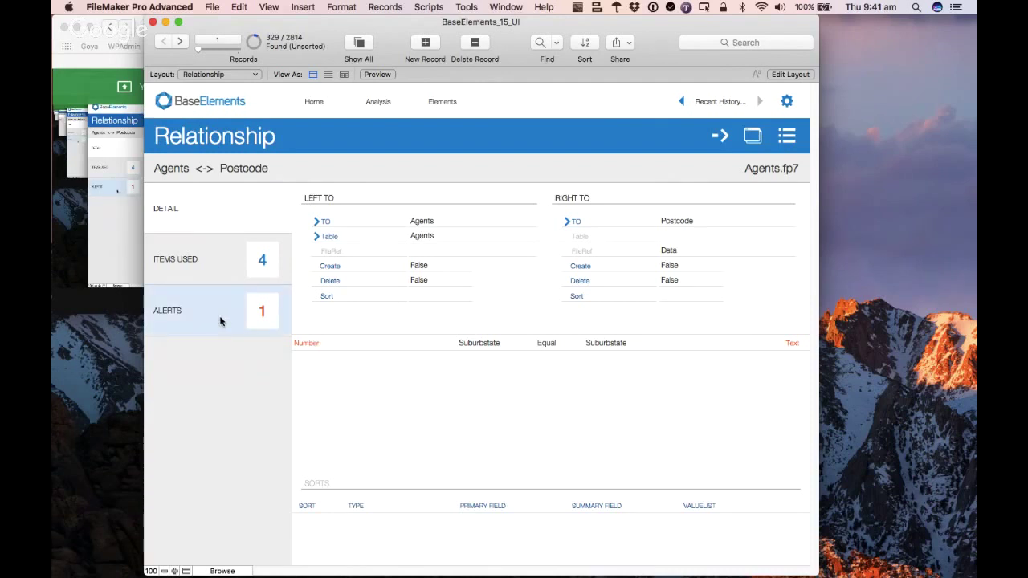
- From the analysis overview, list the accounts with warnings and view the alert and details of the first Flights.fp7 account
{"action": "left_click", "coordinate": [395, 102]}
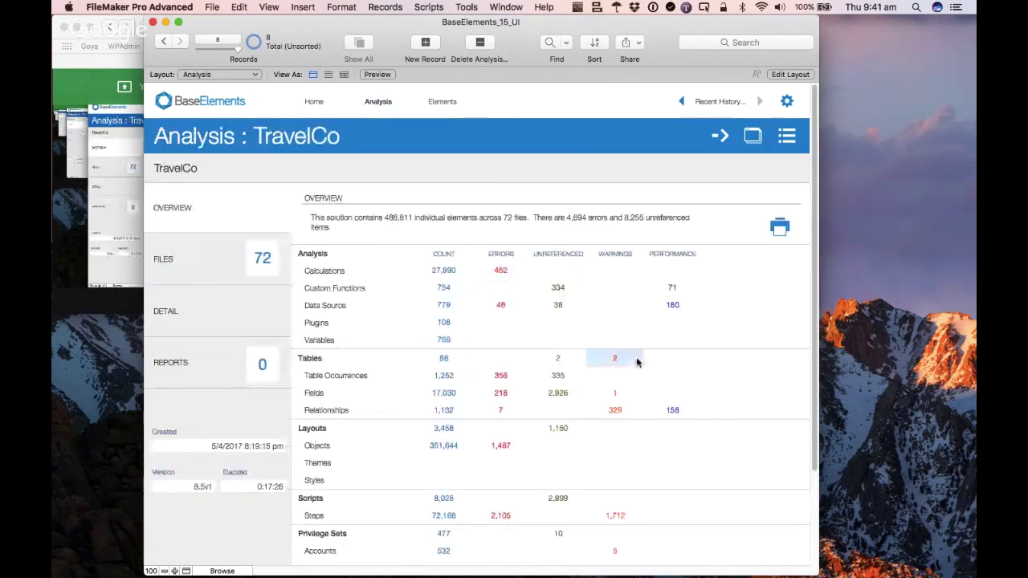
{"action": "scroll", "coordinate": [629, 520], "scroll_direction": "down", "scroll_amount": 1}
{"action": "left_click", "coordinate": [628, 522]}
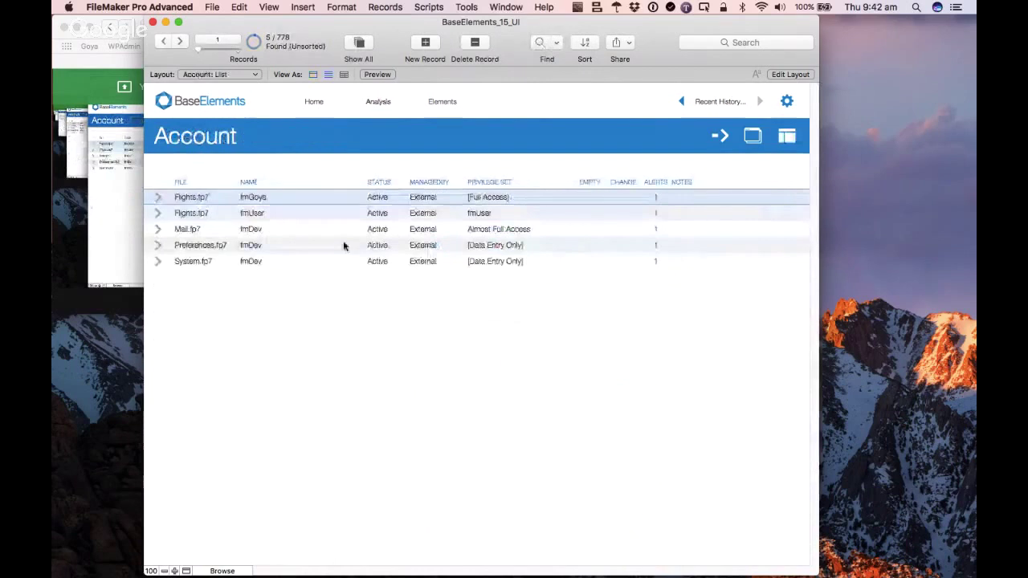
{"action": "left_click", "coordinate": [159, 198]}
{"action": "left_click", "coordinate": [175, 259]}
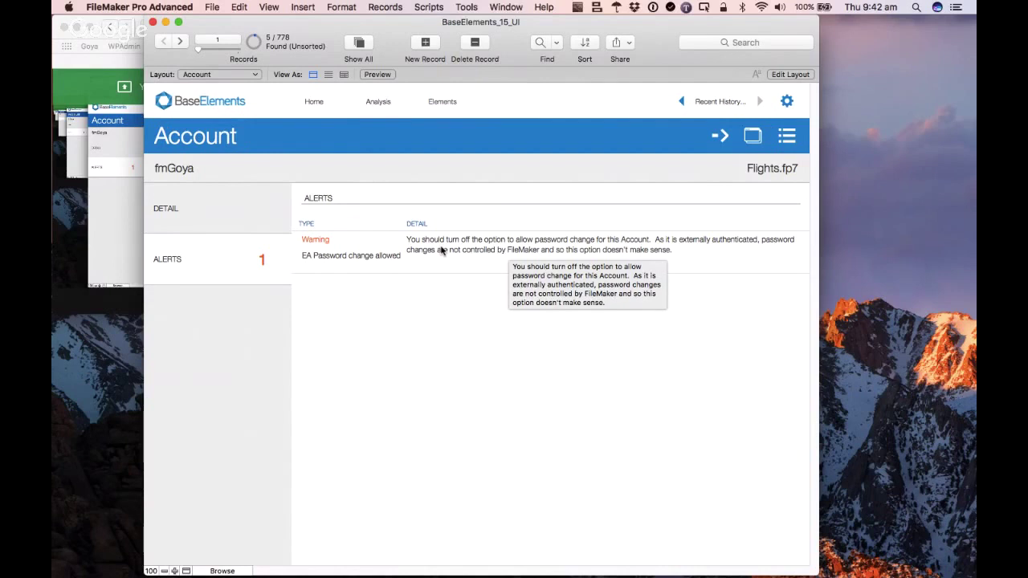
{"action": "left_click", "coordinate": [244, 222]}
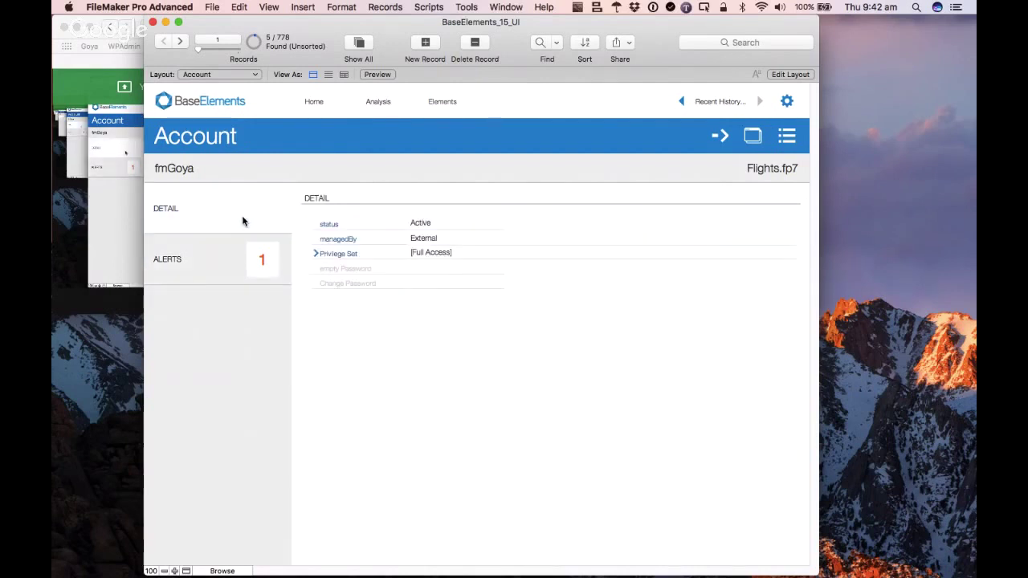
- From the analysis overview, list the relationships with performance issues and view the alerts of Airbook to Mail CLI PNR
{"action": "left_click", "coordinate": [393, 101]}
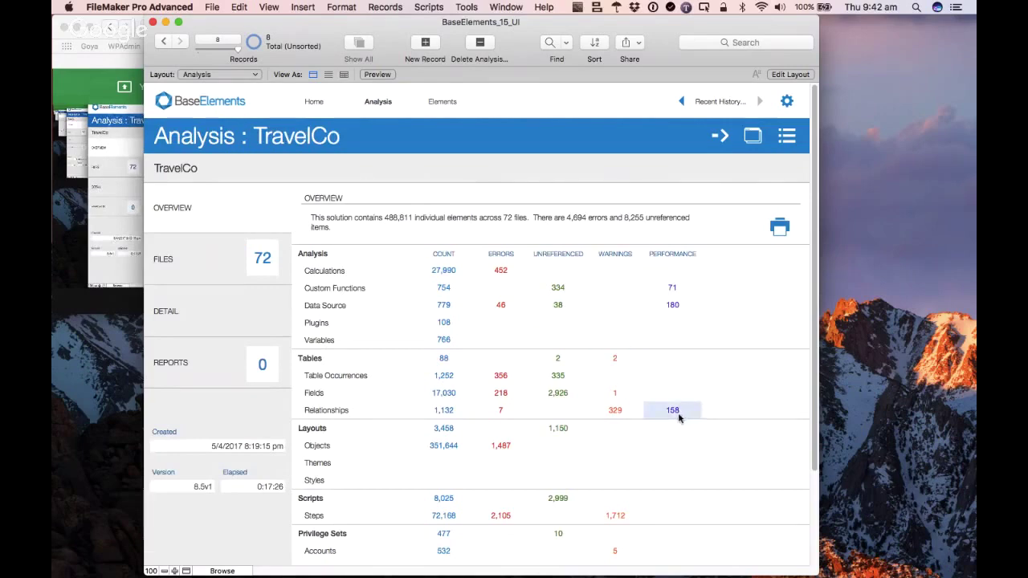
{"action": "scroll", "coordinate": [679, 417], "scroll_direction": "down", "scroll_amount": 3}
{"action": "scroll", "coordinate": [679, 417], "scroll_direction": "up", "scroll_amount": 2}
{"action": "scroll", "coordinate": [679, 418], "scroll_direction": "up", "scroll_amount": 2}
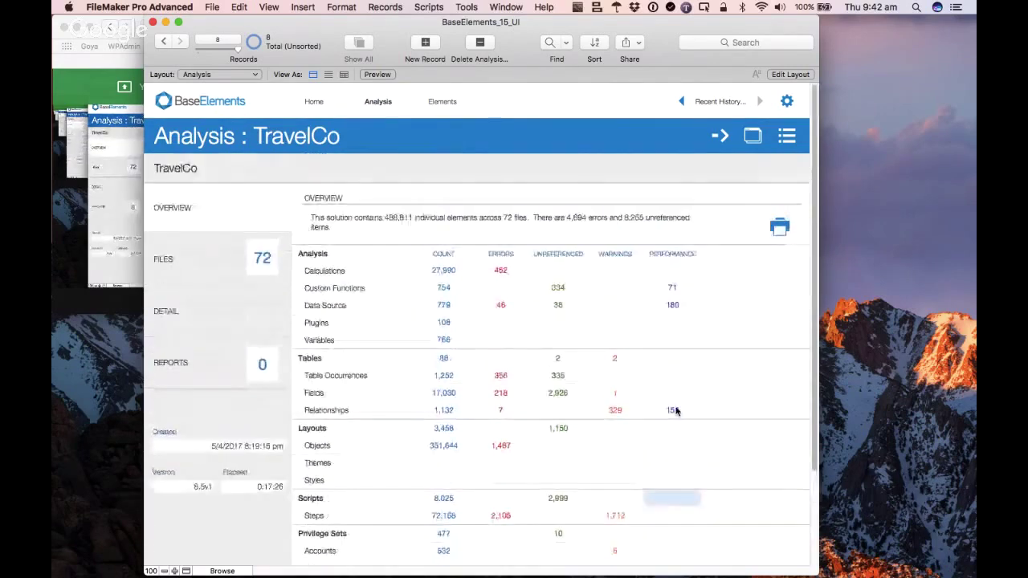
{"action": "left_click", "coordinate": [673, 410]}
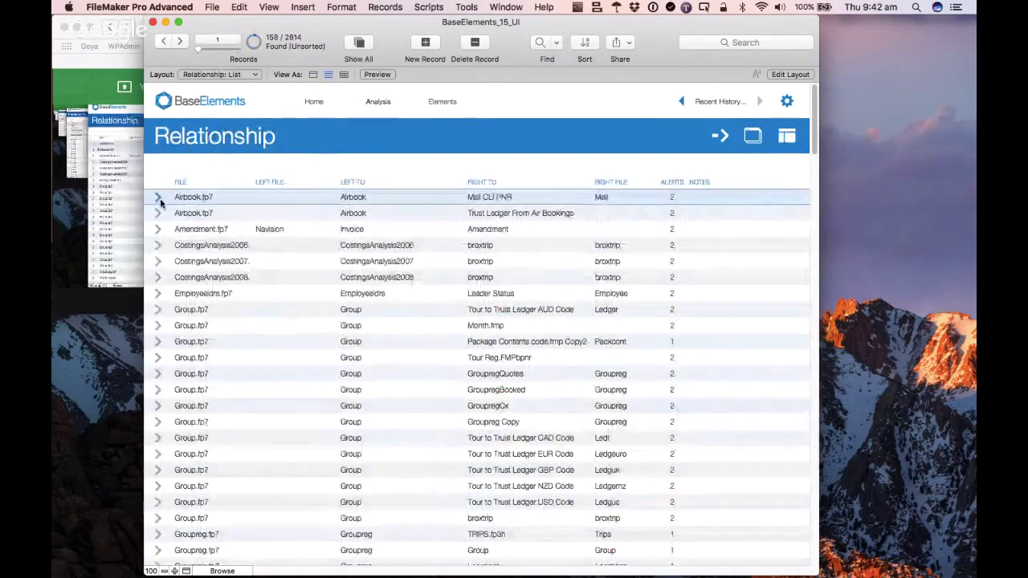
{"action": "left_click", "coordinate": [159, 197]}
{"action": "left_click", "coordinate": [182, 297]}
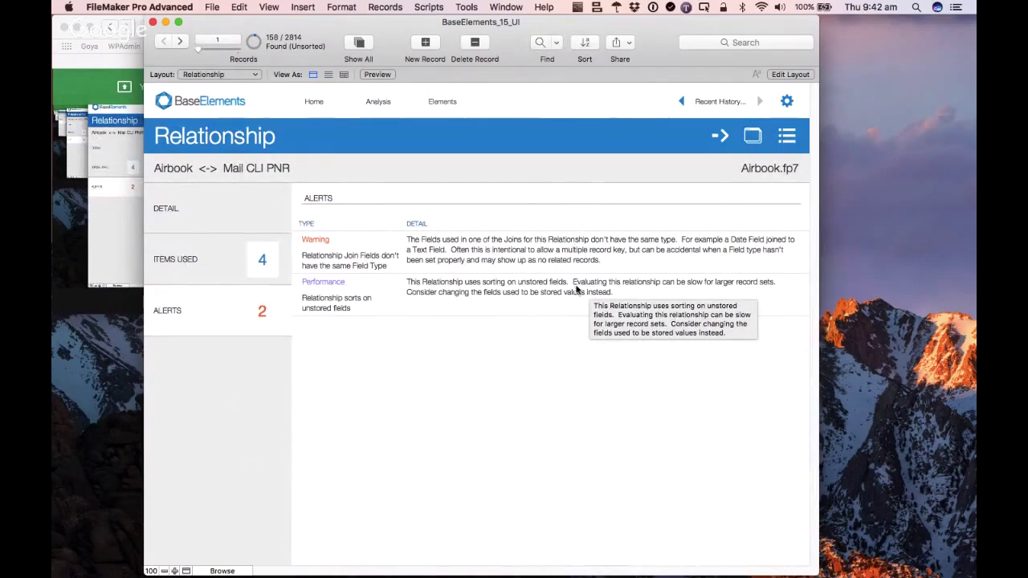
- Step through the alerts of the next three relationships in the found set
{"action": "left_click", "coordinate": [178, 42]}
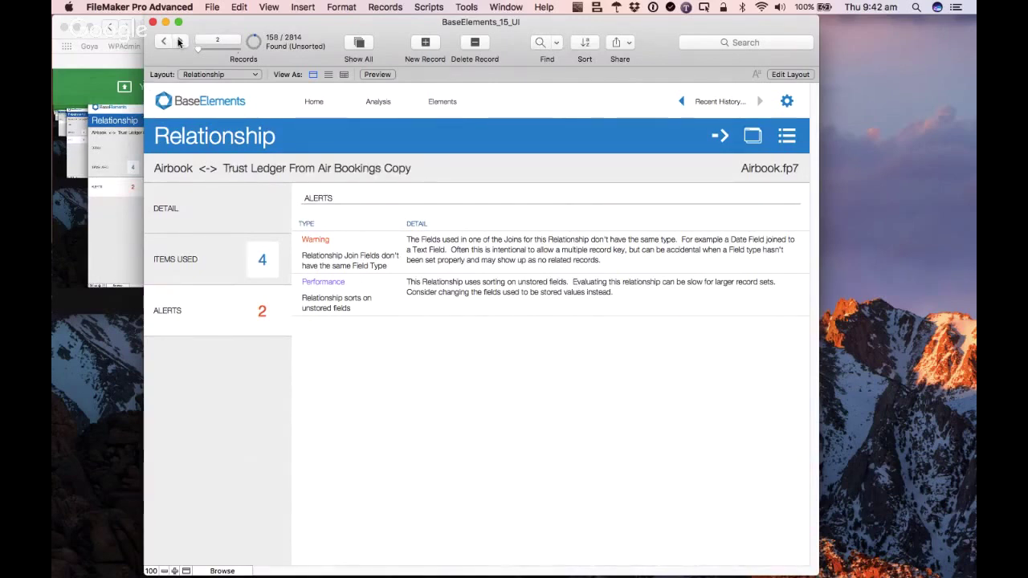
{"action": "left_click", "coordinate": [181, 40]}
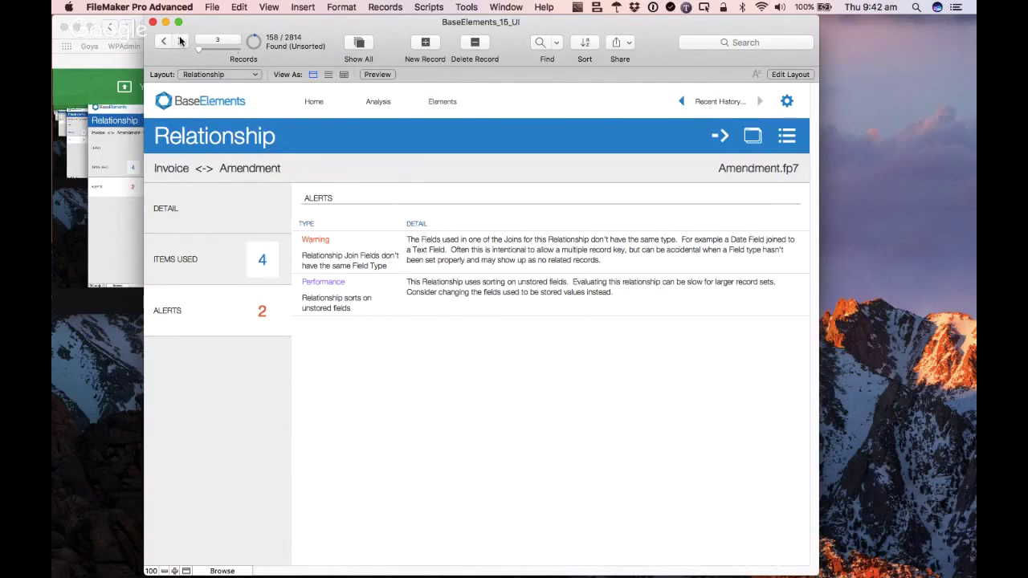
{"action": "left_click", "coordinate": [181, 40]}
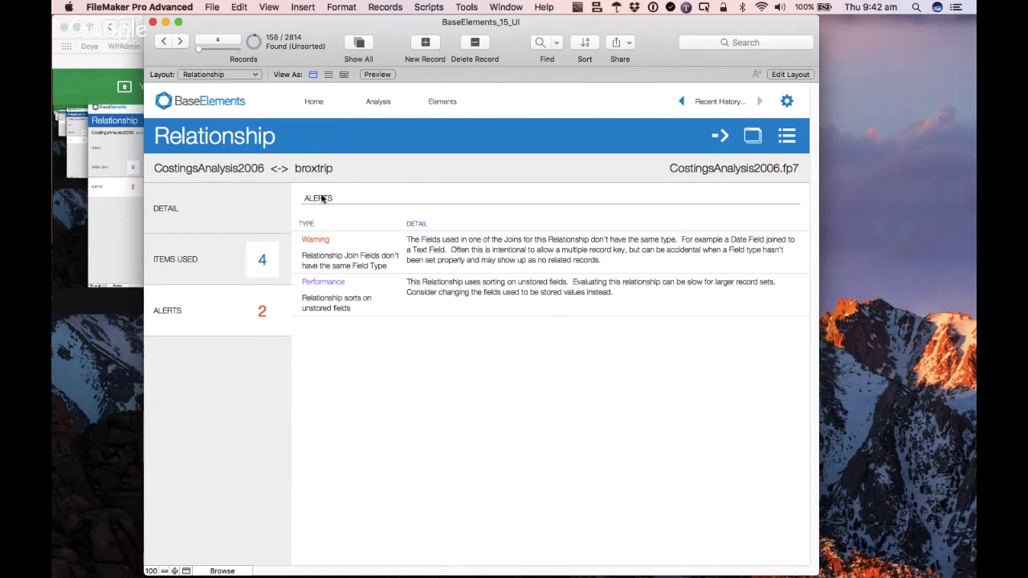
- Return to the TravelCo analysis overview and examine its counts by element type down to the totals row
{"action": "left_click", "coordinate": [379, 101]}
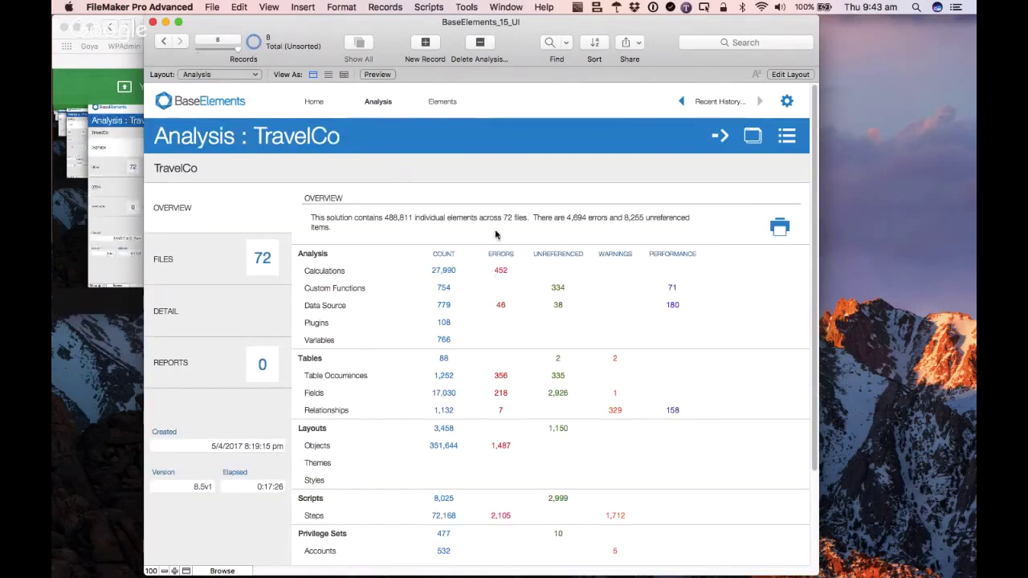
{"action": "left_click_drag", "start_coordinate": [323, 27], "coordinate": [336, 27]}
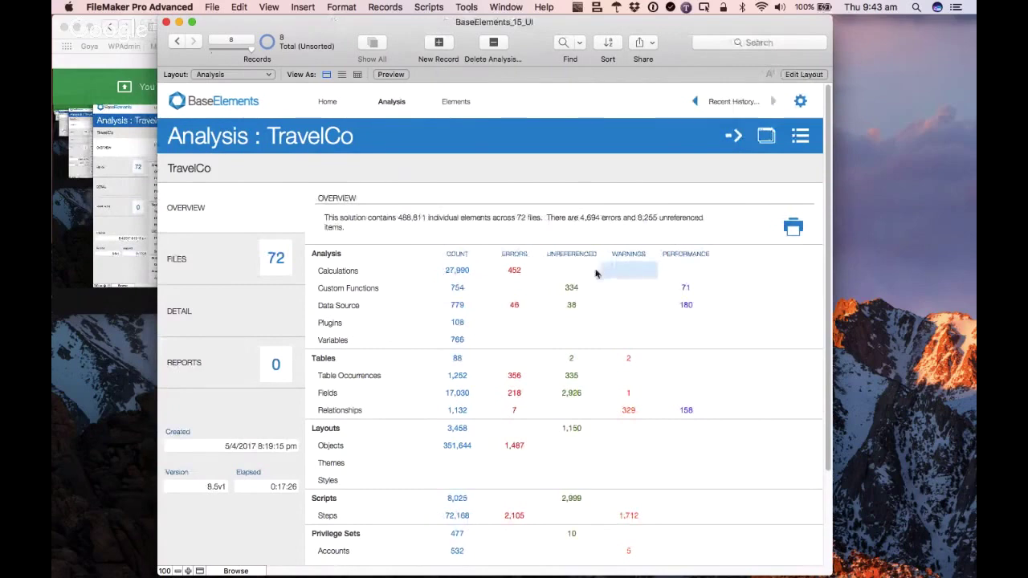
{"action": "scroll", "coordinate": [589, 342], "scroll_direction": "down", "scroll_amount": 3}
{"action": "scroll", "coordinate": [588, 339], "scroll_direction": "down", "scroll_amount": 2}
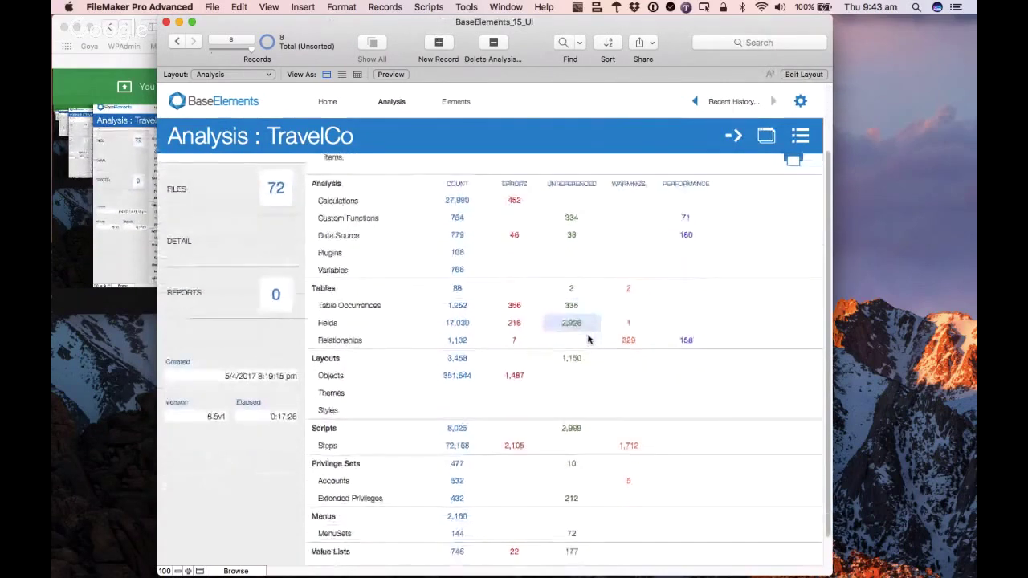
{"action": "scroll", "coordinate": [587, 339], "scroll_direction": "down", "scroll_amount": 2}
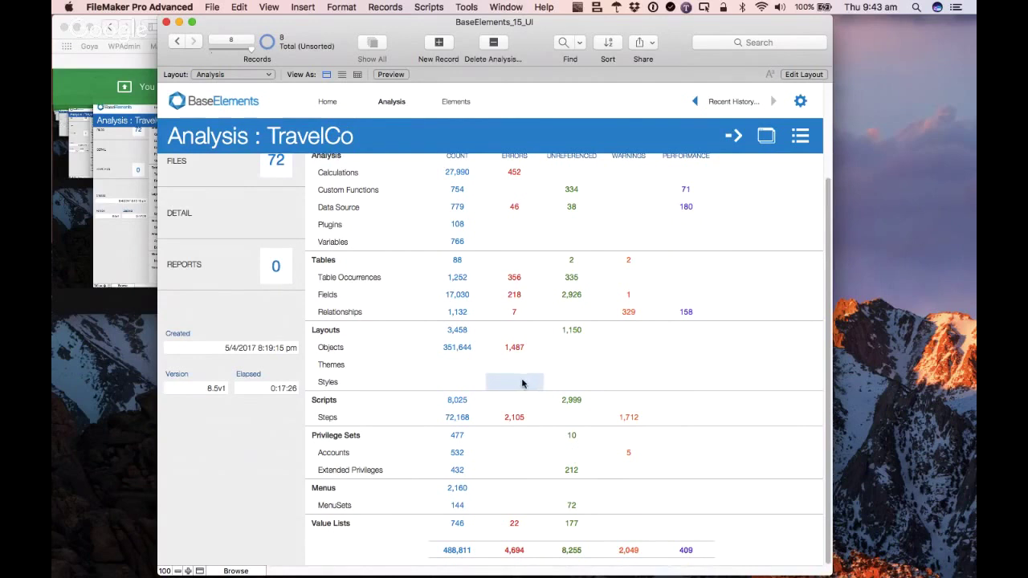
- Check the Google Hangouts window in Safari and switch back to BaseElements in FileMaker Pro Advanced
{"action": "left_click", "coordinate": [138, 66]}
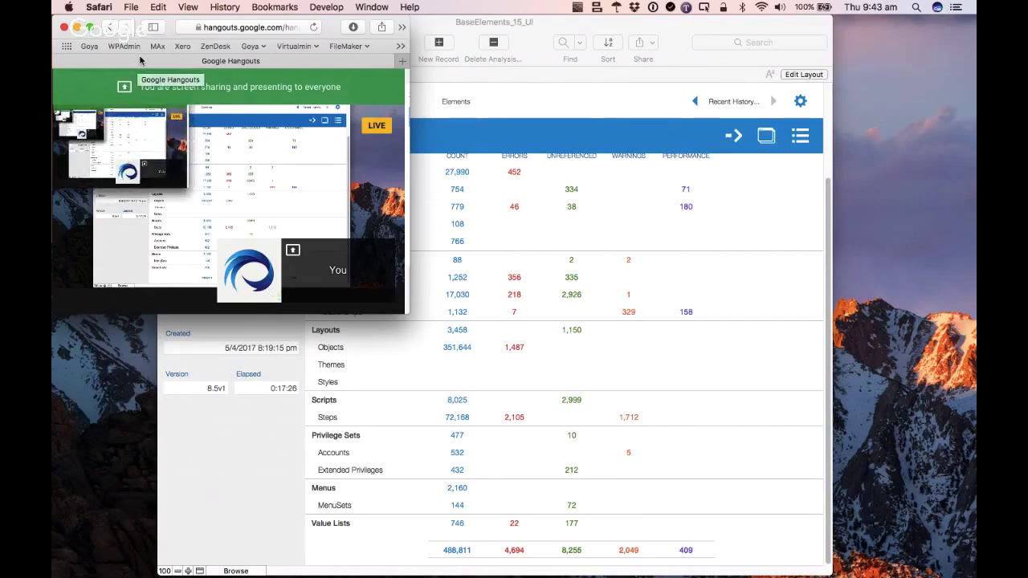
{"action": "left_click", "coordinate": [557, 22]}
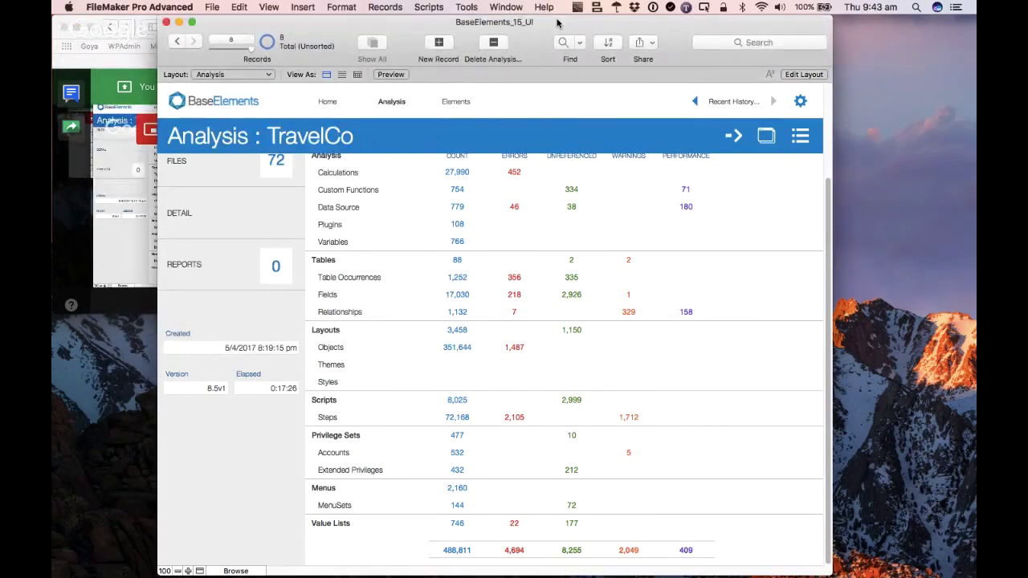
- List all fields of the TravelCo analysis and view the details of the first field, Textbox in 24HResInfo.fp7
{"action": "scroll", "coordinate": [551, 368], "scroll_direction": "up", "scroll_amount": 3}
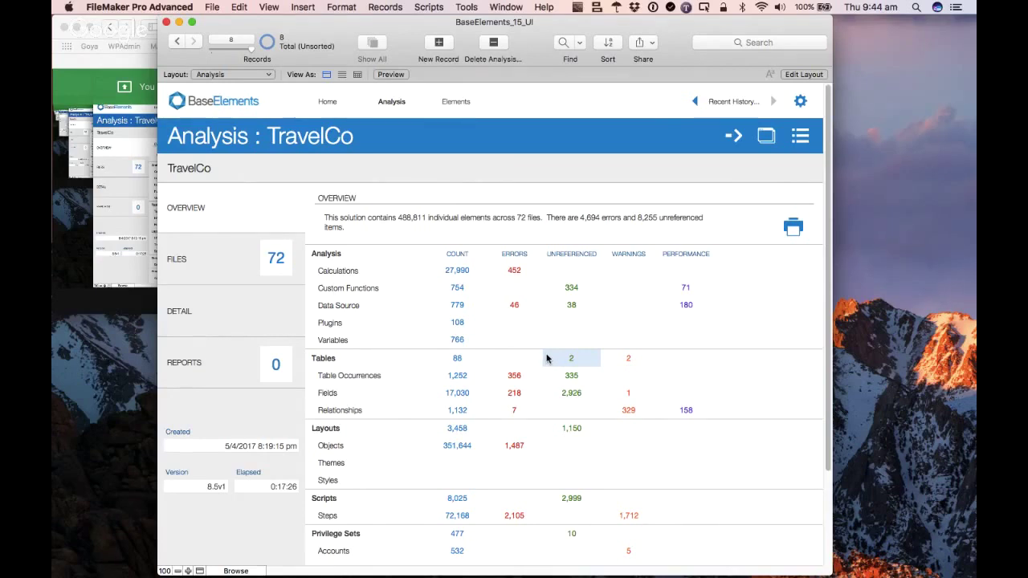
{"action": "left_click", "coordinate": [463, 393]}
{"action": "left_click", "coordinate": [174, 201]}
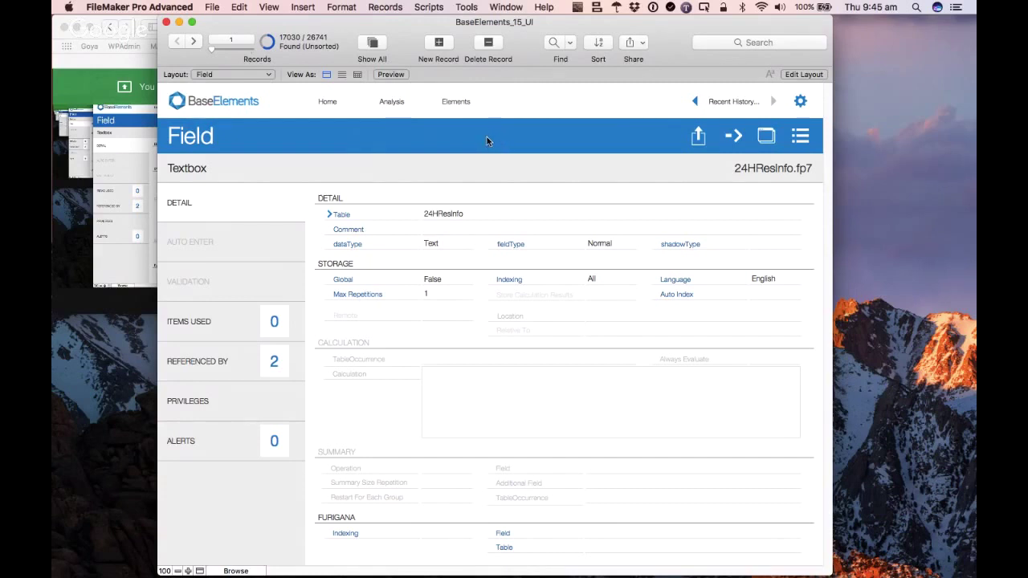
- Close the BaseElements window, show the RefreshFM15 window and enlarge it to fit its About page
{"action": "key", "text": "super+w"}
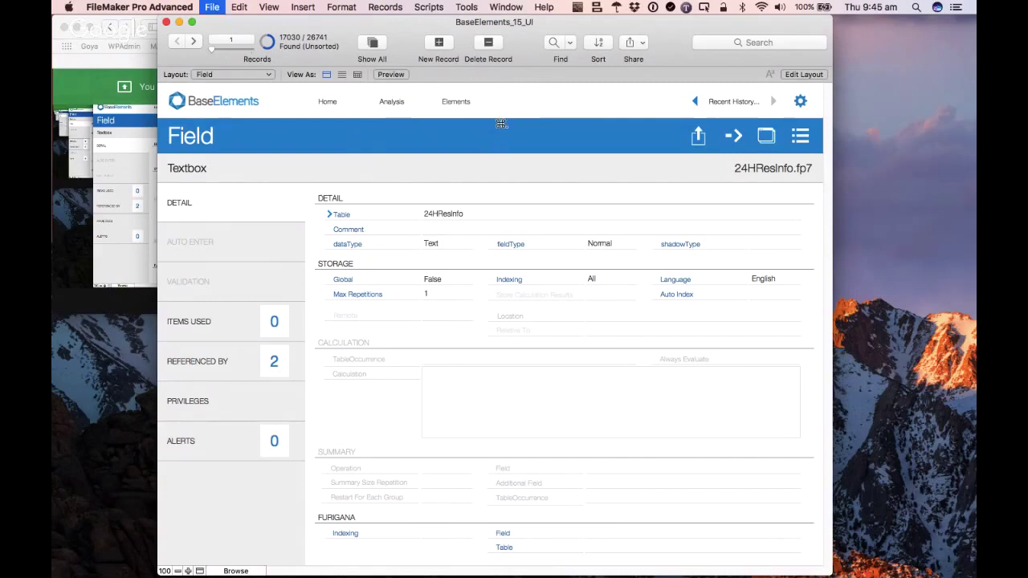
{"action": "left_click", "coordinate": [508, 8]}
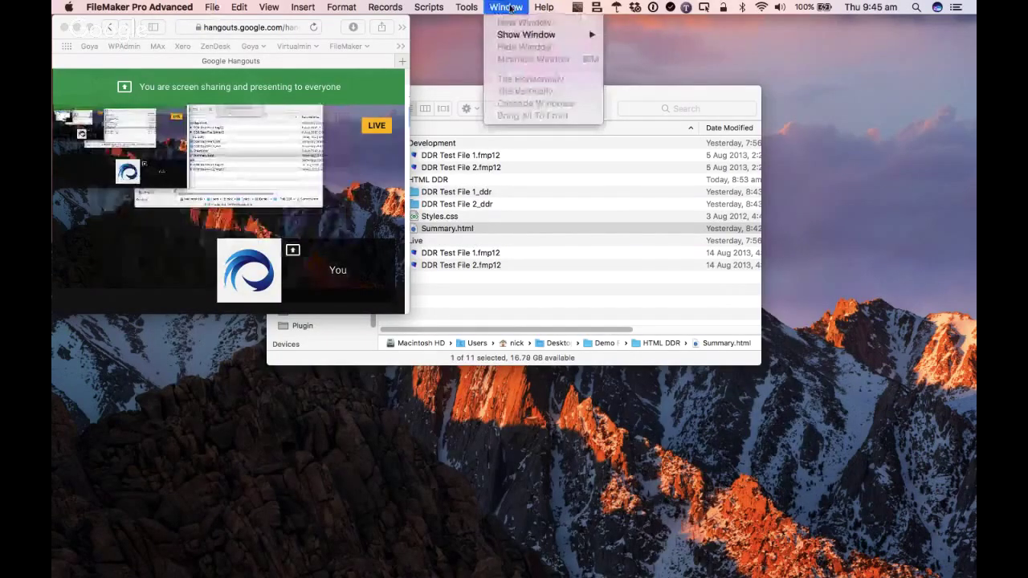
{"action": "mouse_move", "coordinate": [532, 35]}
{"action": "left_click", "coordinate": [627, 36]}
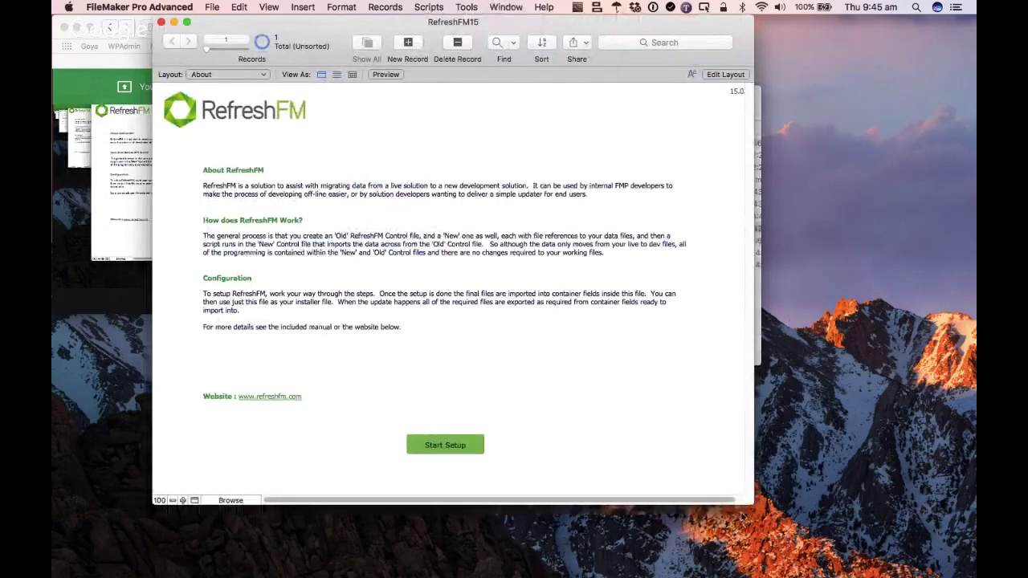
{"action": "left_click_drag", "start_coordinate": [755, 506], "coordinate": [803, 538]}
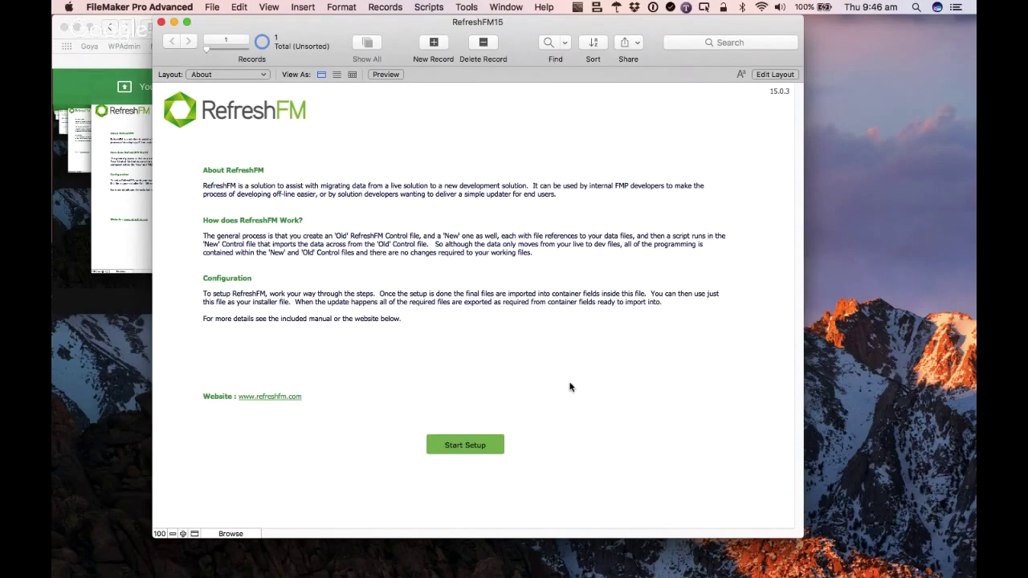
- Start the RefreshFM setup with the solution name My Solution
{"action": "left_click", "coordinate": [478, 445]}
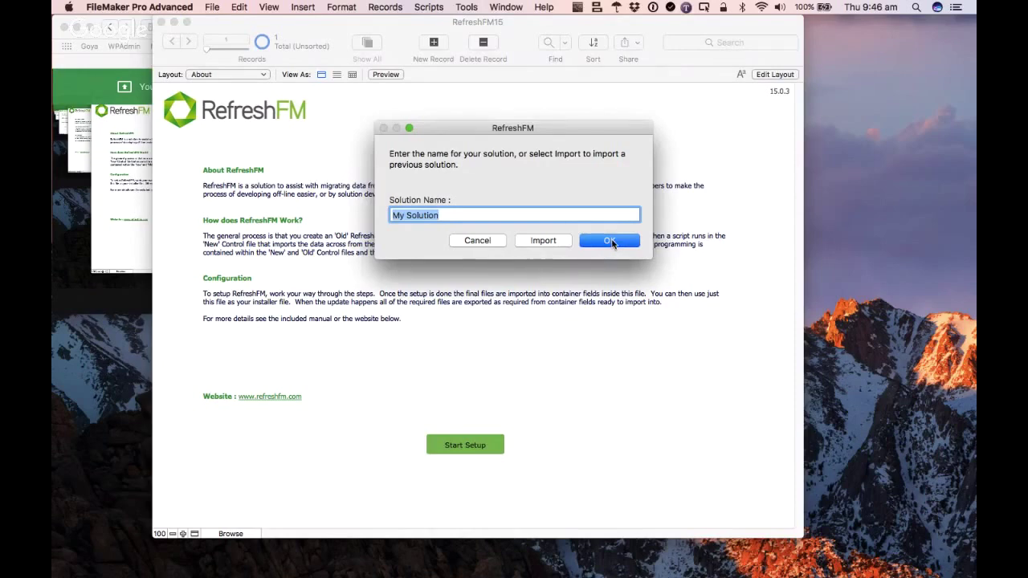
{"action": "left_click", "coordinate": [610, 241]}
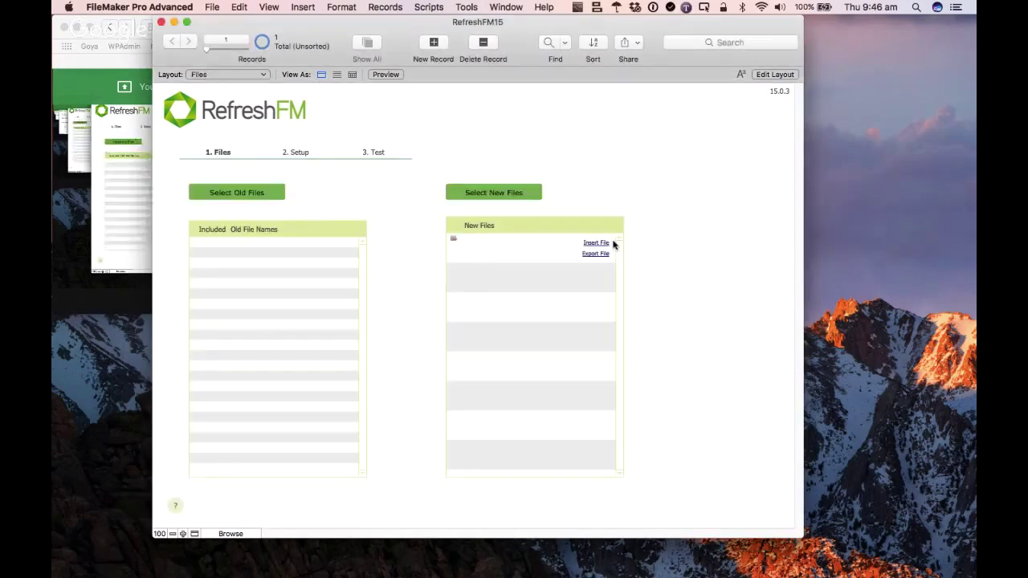
- Select the Live folder with the DDR Test File databases as the source of the old files
{"action": "left_click", "coordinate": [254, 198]}
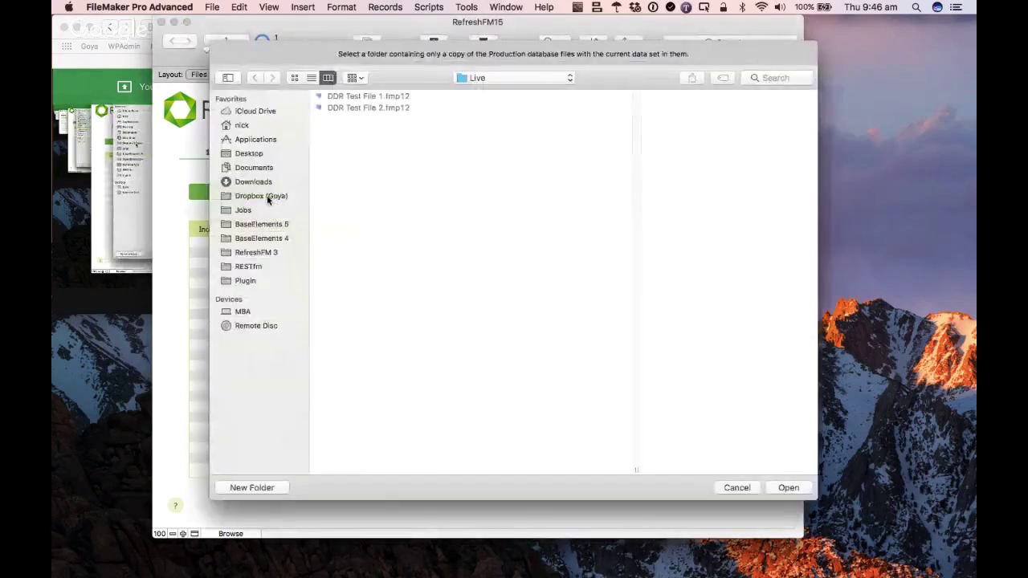
{"action": "left_click", "coordinate": [498, 78]}
{"action": "left_click", "coordinate": [499, 81]}
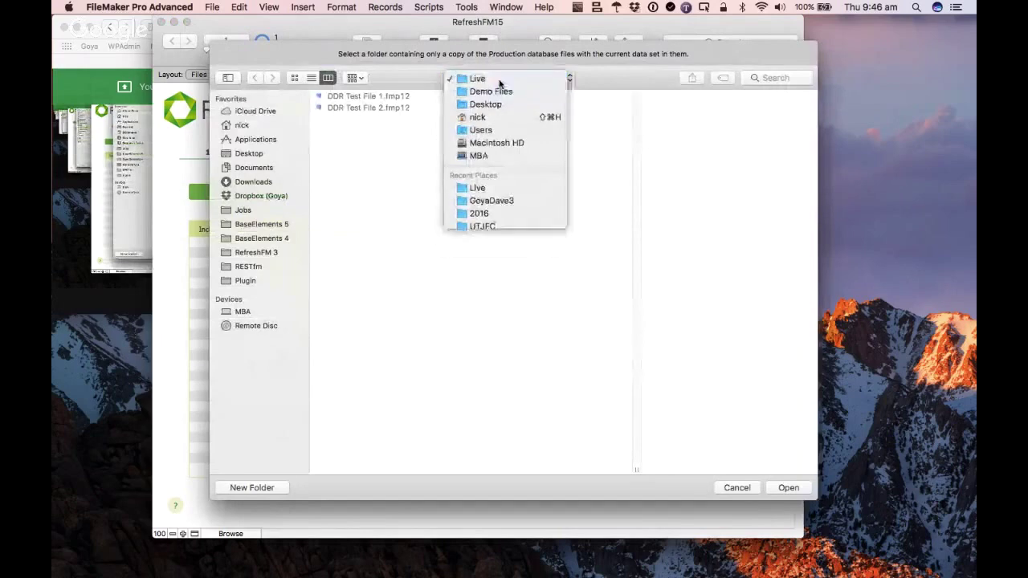
{"action": "left_click", "coordinate": [796, 488]}
{"action": "left_click", "coordinate": [608, 210]}
- Select the Development folder inside Demo Files as the source of the new cloned development files
{"action": "left_click", "coordinate": [515, 198]}
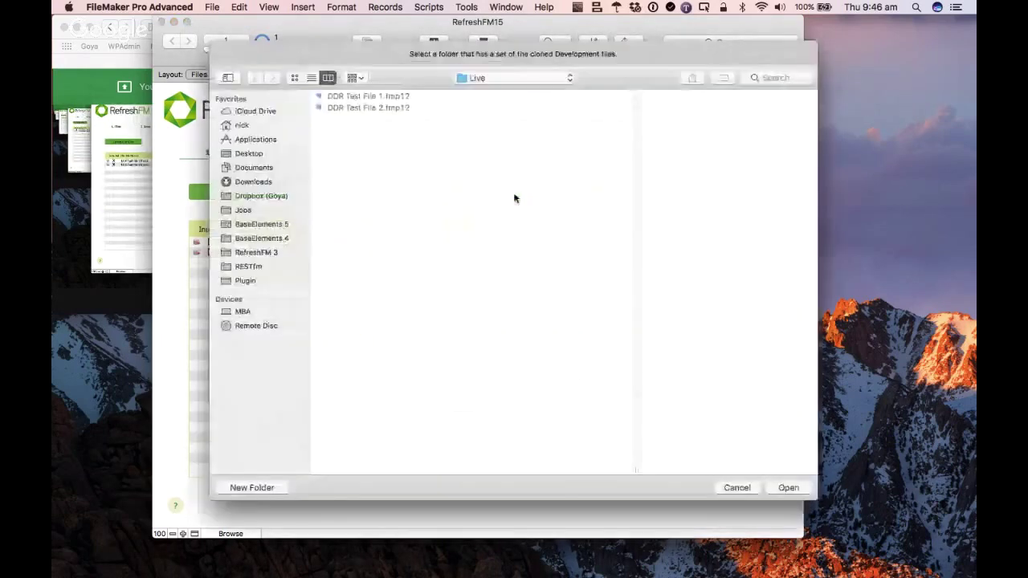
{"action": "left_click", "coordinate": [477, 77]}
{"action": "left_click", "coordinate": [485, 91]}
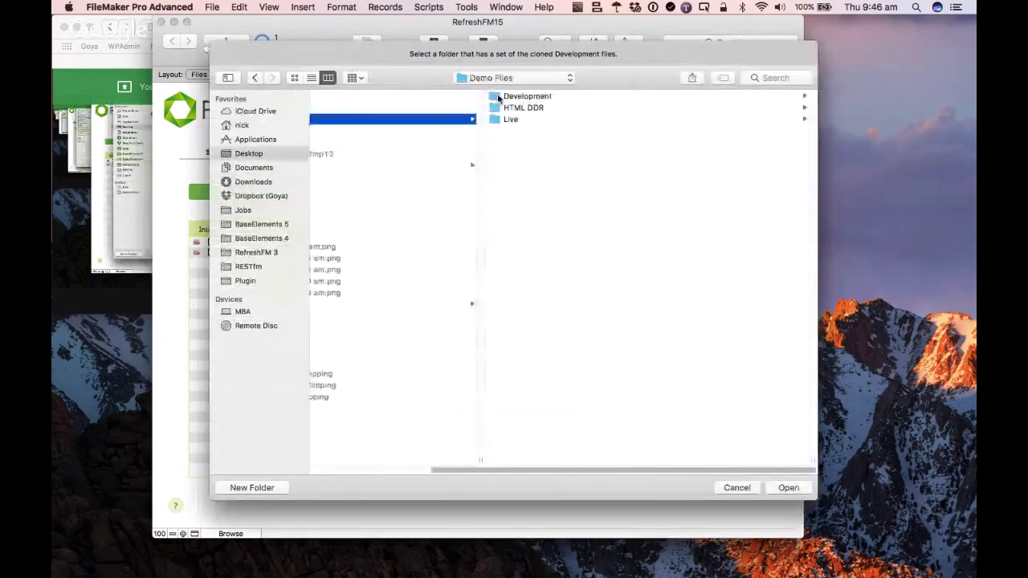
{"action": "left_click", "coordinate": [514, 97]}
{"action": "left_click", "coordinate": [803, 489]}
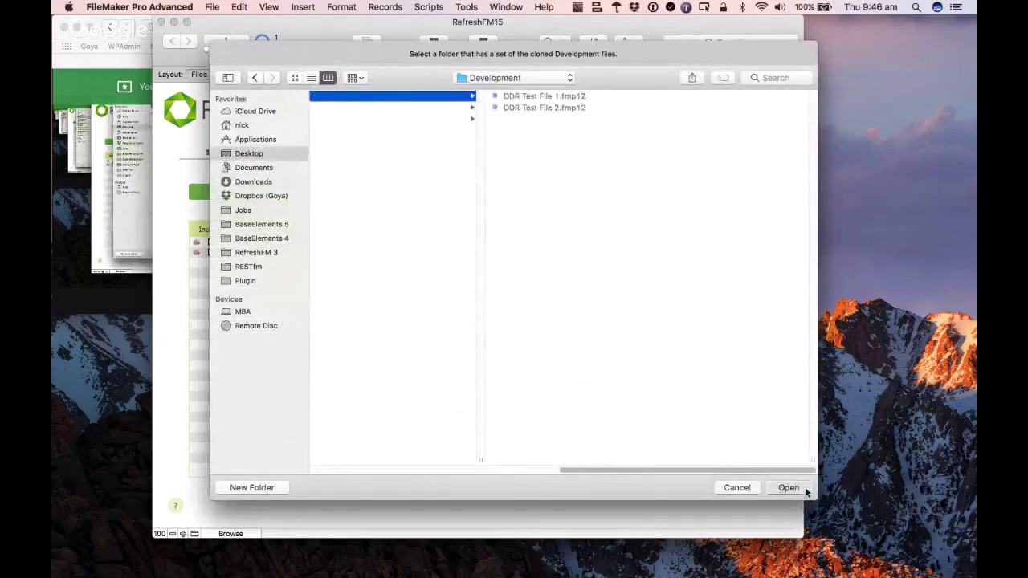
{"action": "left_click", "coordinate": [621, 211]}
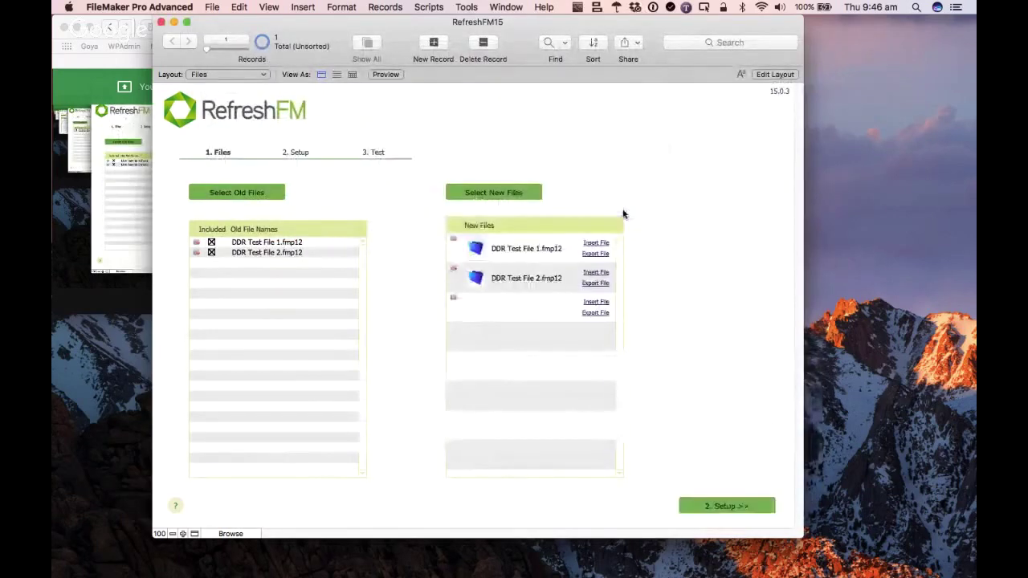
- Proceed to the Setup stage and start setting up the control files, hiding the step-complete messages
{"action": "left_click", "coordinate": [738, 509]}
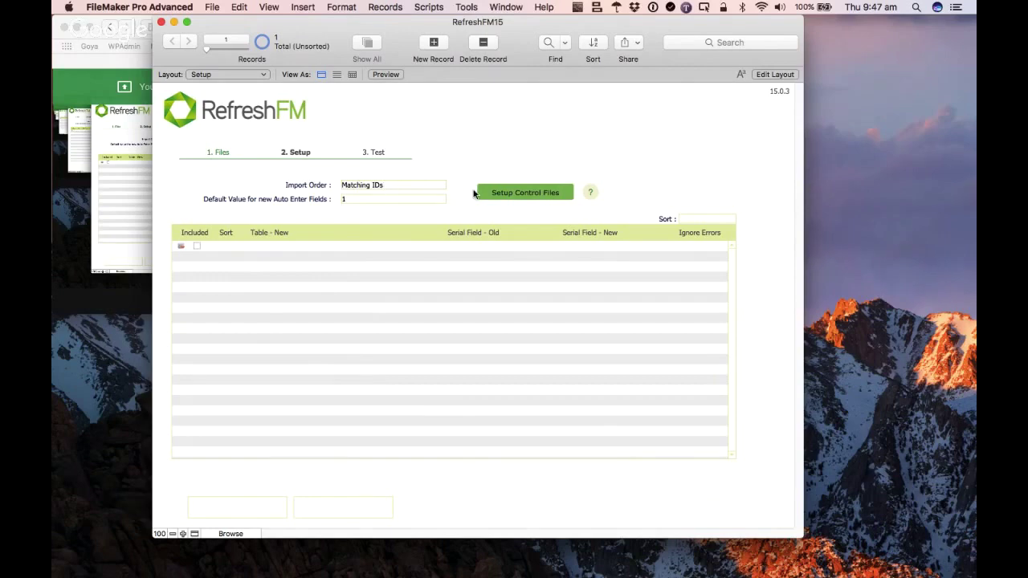
{"action": "left_click", "coordinate": [500, 194]}
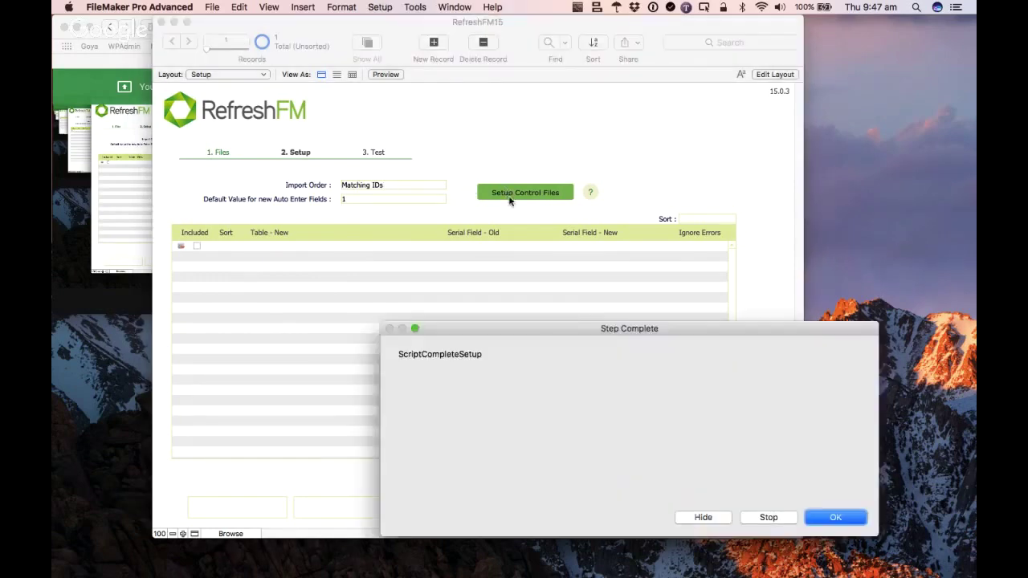
{"action": "left_click", "coordinate": [697, 517]}
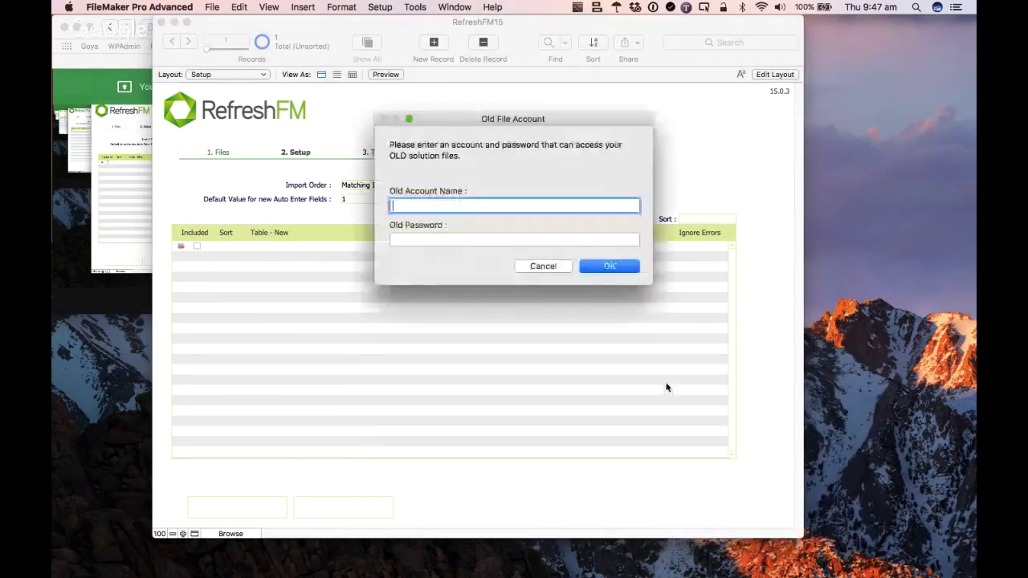
- Enter the full-access account name for the old solution files and accept the same one for the new files, leaving both passwords blank
{"action": "type", "text": "Nicho"}
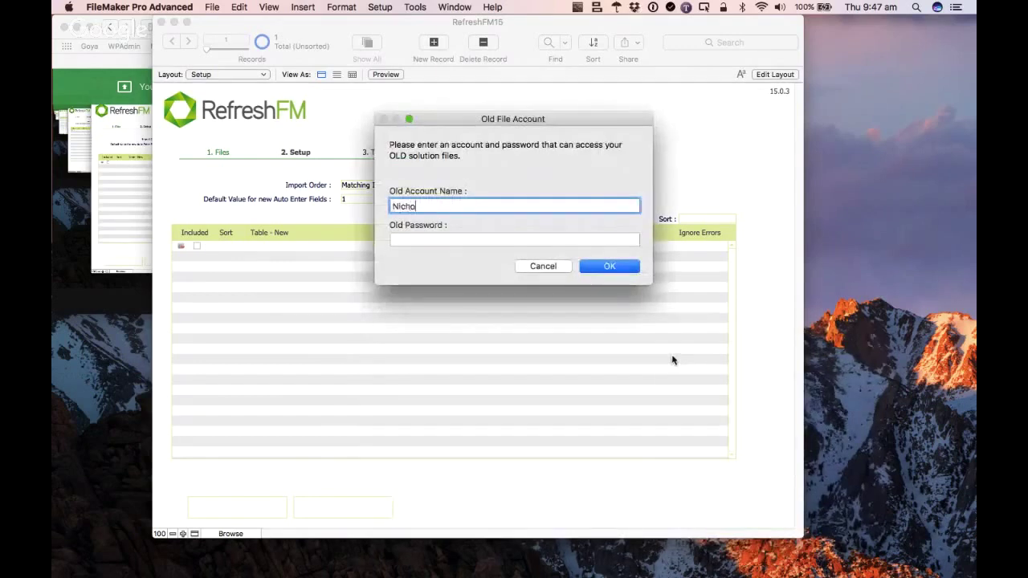
{"action": "type", "text": "las Orr"}
{"action": "key", "text": "Return"}
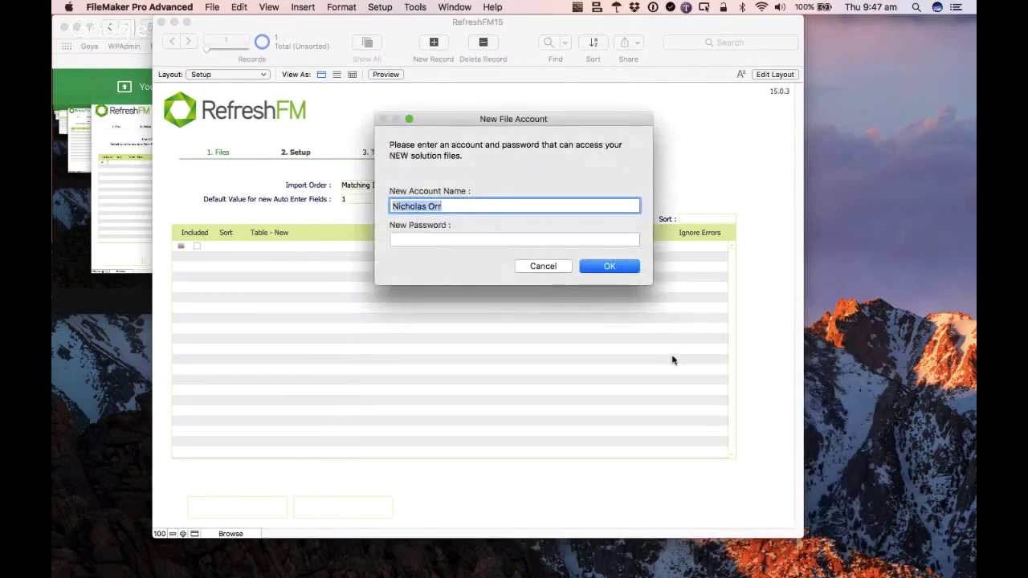
{"action": "key", "text": "Return"}
{"action": "key", "text": "Return"}
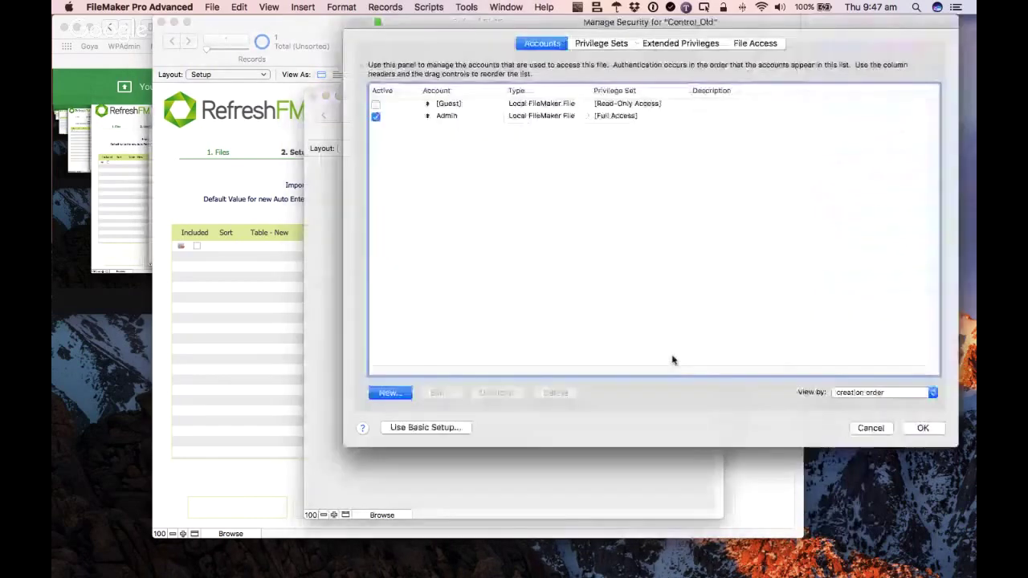
- Rename Control_Old's Admin account to the full-access account name and confirm the full-access login with a blank password
{"action": "type", "text": "Nicholas Orr"}
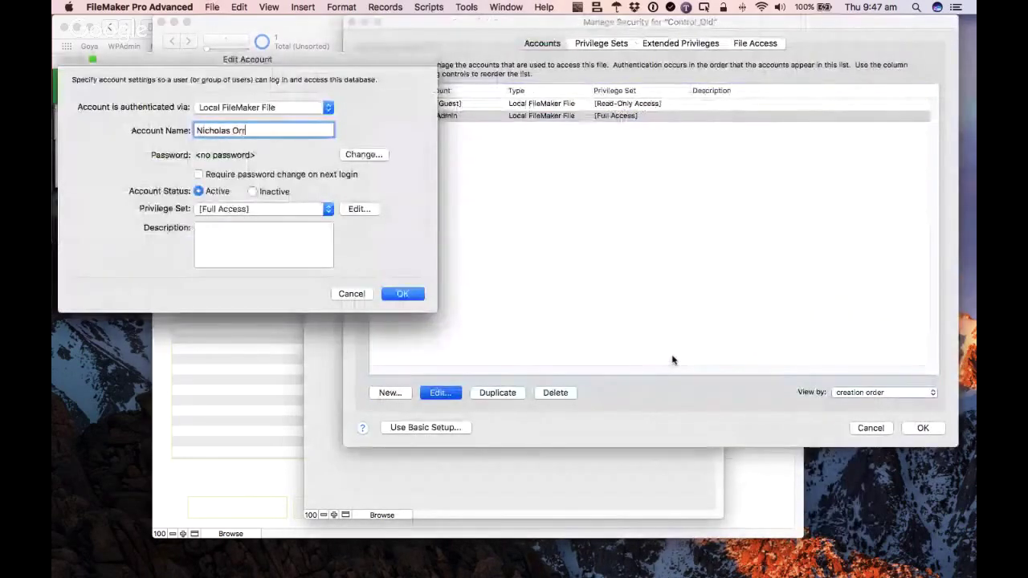
{"action": "key", "text": "Return"}
{"action": "key", "text": "Return"}
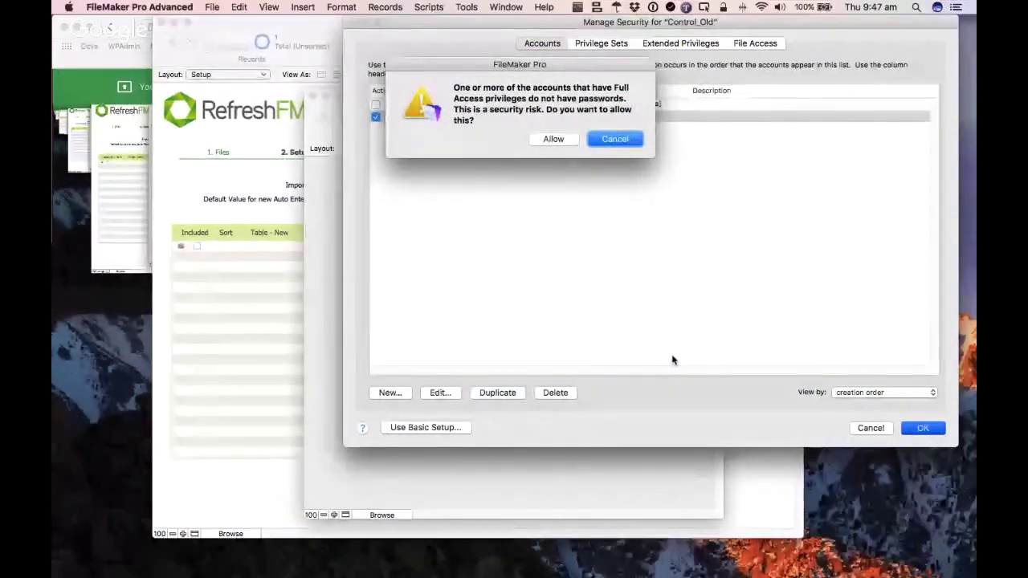
{"action": "key", "text": "super+a"}
{"action": "type", "text": "Nicholas Orr"}
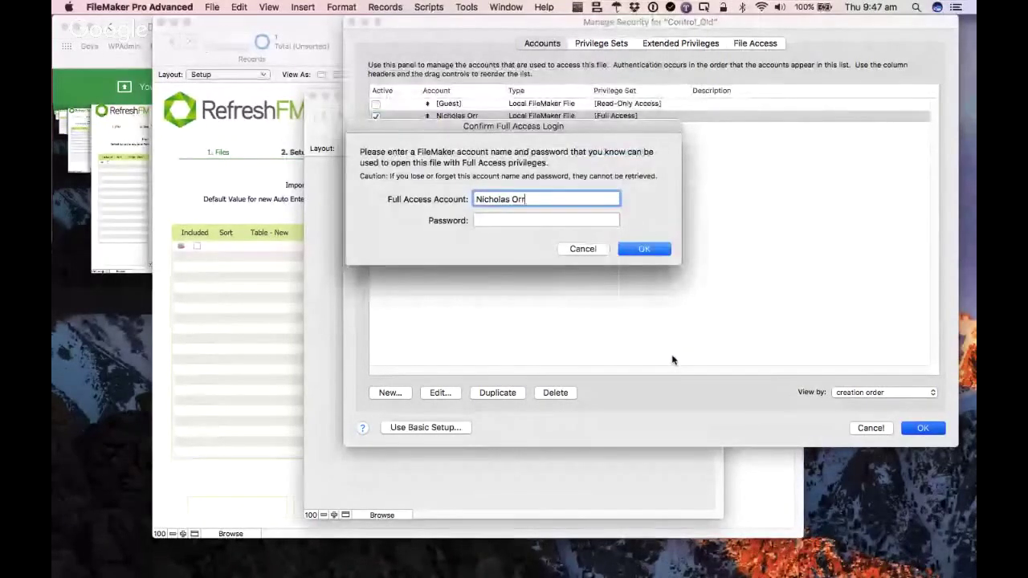
{"action": "key", "text": "Return"}
- Set Control_Old's file options to log in with the full-access account name when the file opens
{"action": "key", "text": "super+alt+o"}
{"action": "type", "text": "Nicholas Orr"}
{"action": "key", "text": "Return"}
- Paste the required file references into Control_Old's File References script, save it and close the Script Workspace
{"action": "key", "text": "super+shift+s"}
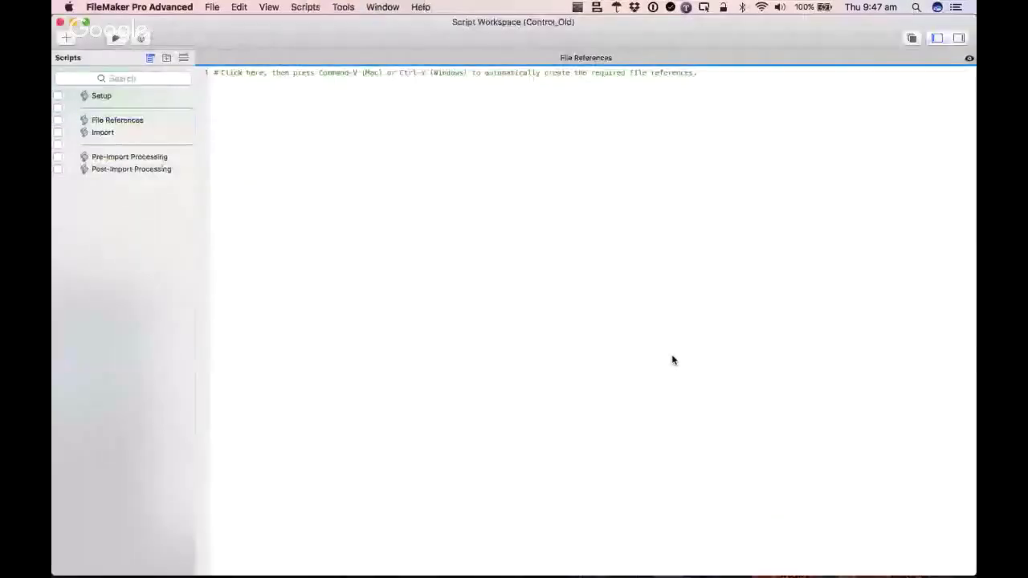
{"action": "key", "text": "super+v"}
{"action": "key", "text": "super+s"}
{"action": "key", "text": "super+w"}
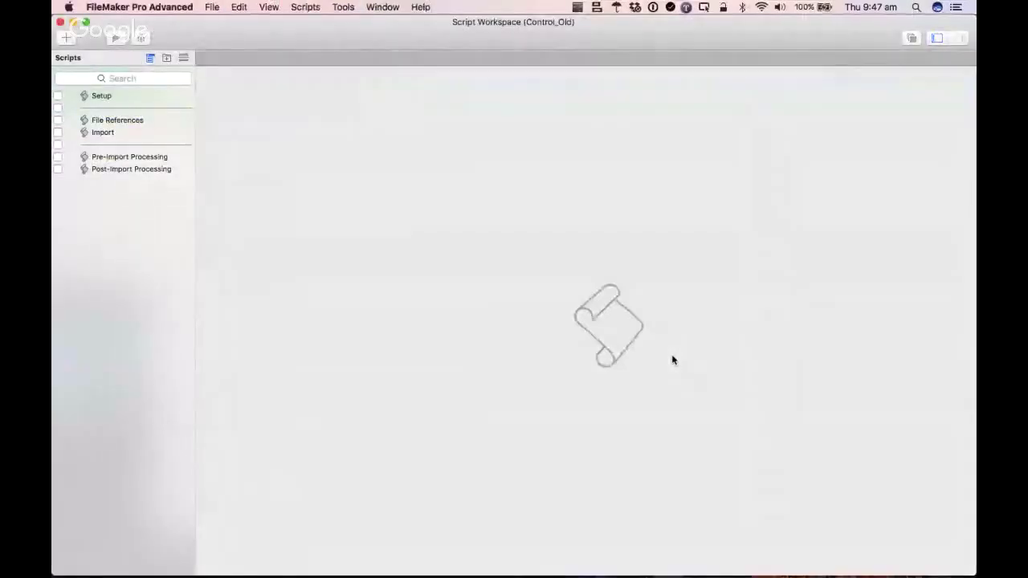
{"action": "key", "text": "super+w"}
- Add tables to Control_Old's relationships graph, including Table 1 from the DDR Test File 1 data source
{"action": "key", "text": "super+shift+d"}
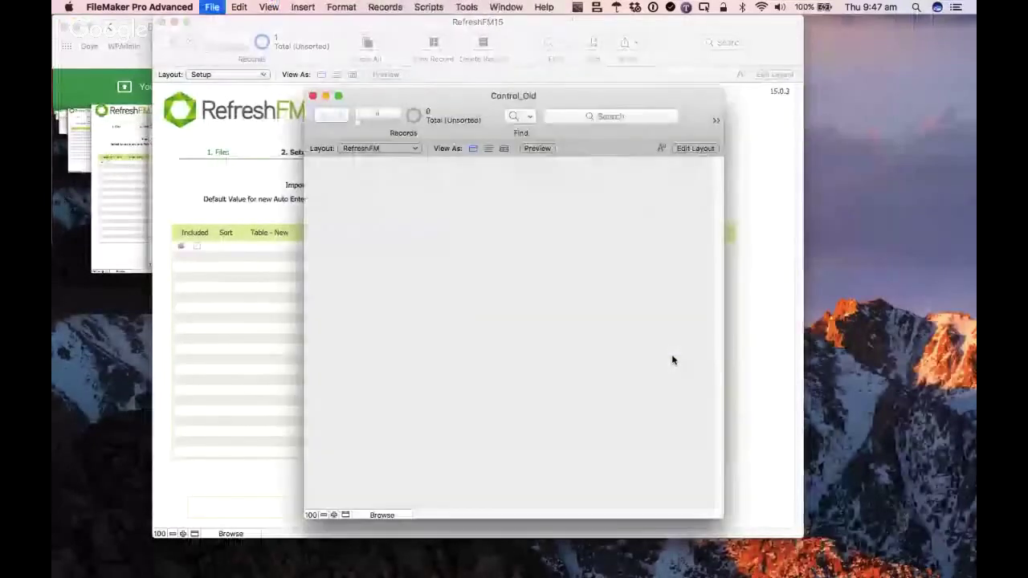
{"action": "key", "text": "super+shift+t"}
{"action": "key", "text": "space"}
{"action": "key", "text": "Down"}
{"action": "key", "text": "Return"}
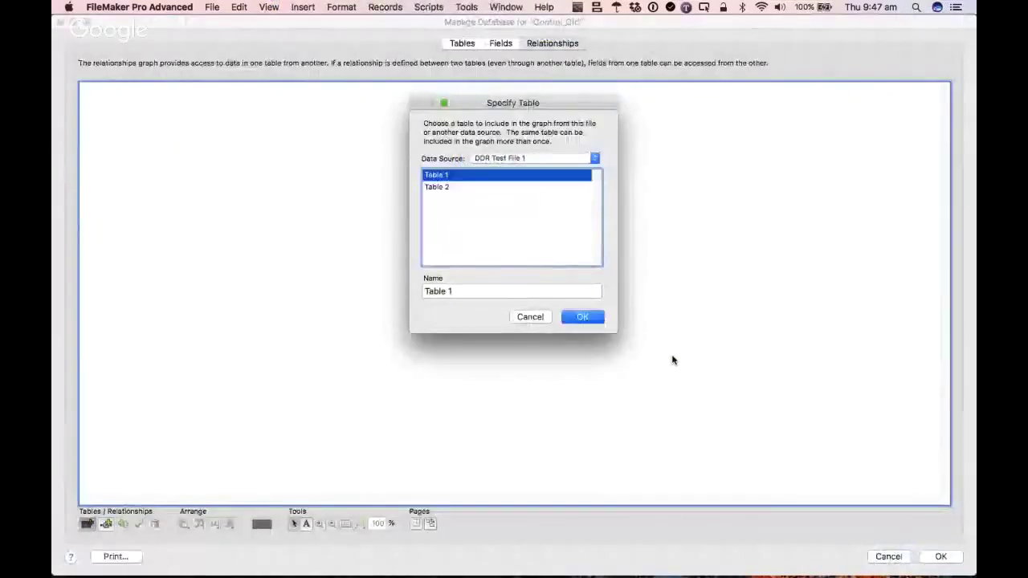
{"action": "key", "text": "space"}
{"action": "key", "text": "Down"}
{"action": "key", "text": "Return"}
{"action": "key", "text": "space"}
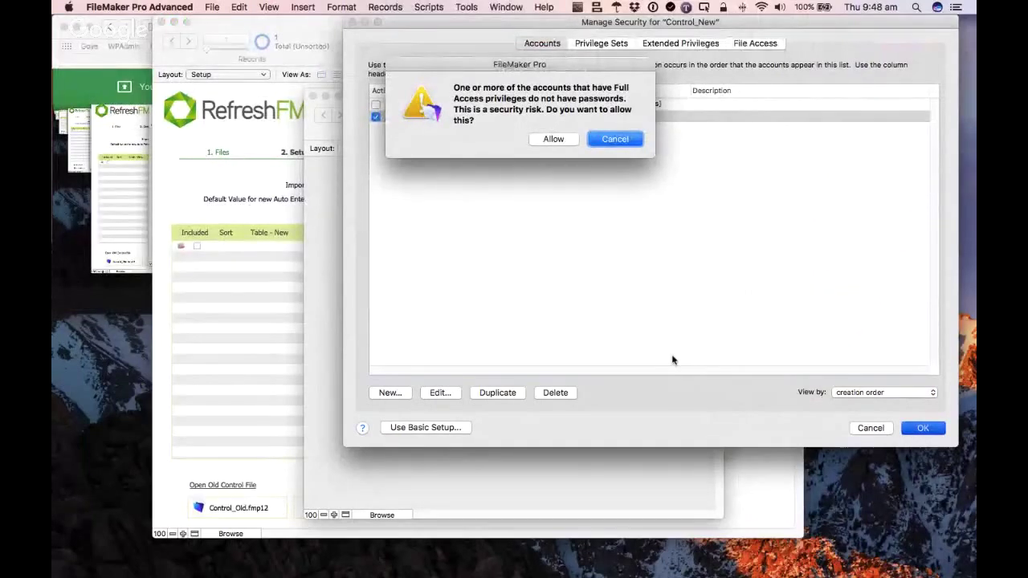
- Confirm Control_New's full-access login with the account name and set the same account as its login on opening
{"action": "key", "text": "Return"}
{"action": "type", "text": "Nicholas Orr"}
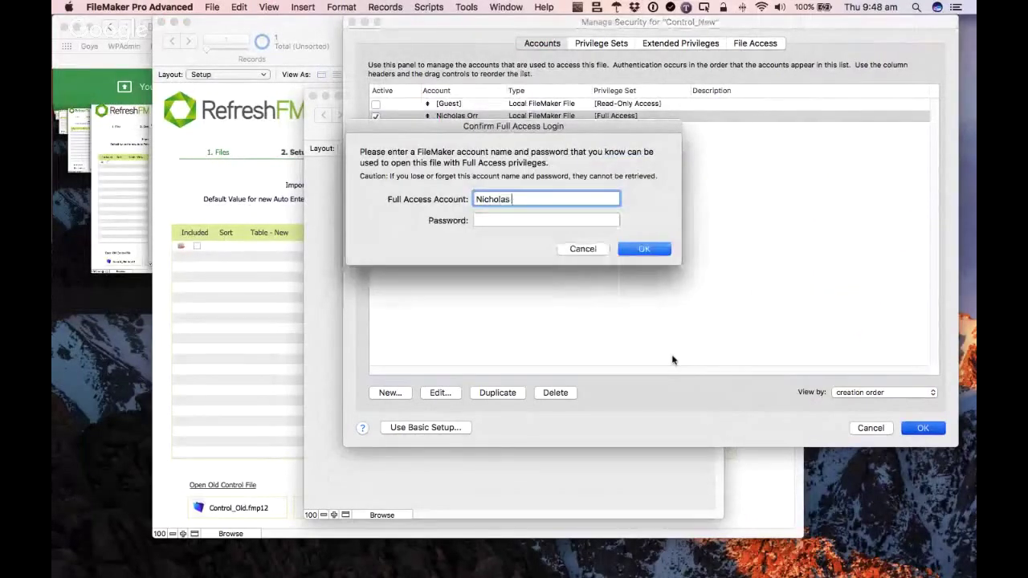
{"action": "key", "text": "Return"}
{"action": "type", "text": "Nicholas Orr"}
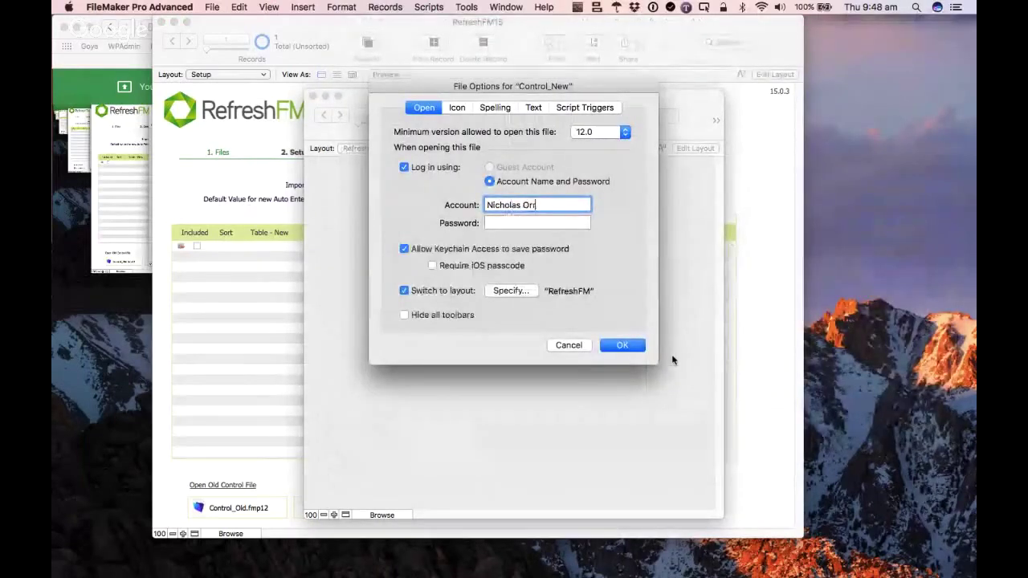
{"action": "key", "text": "Return"}
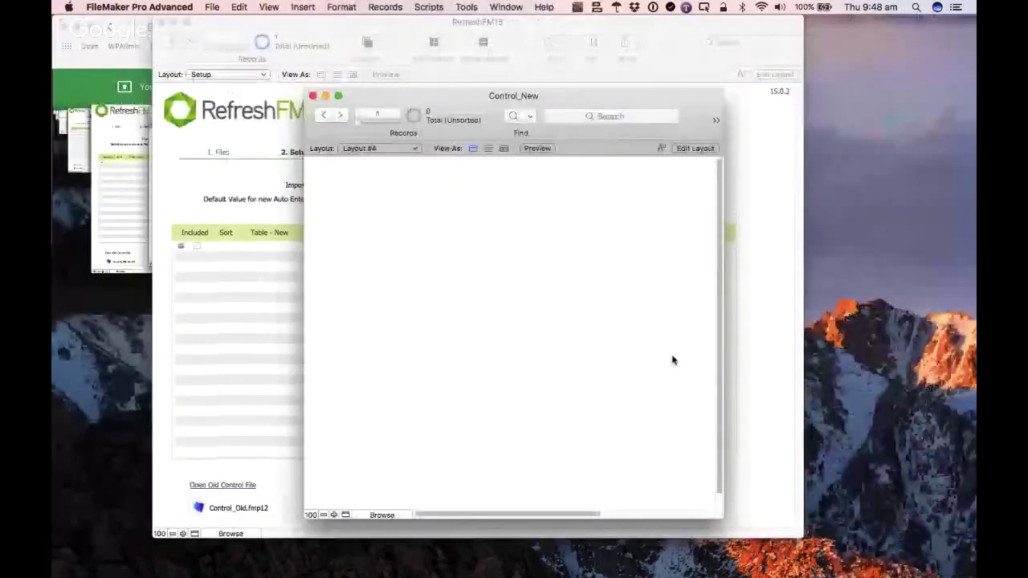
- Paste the copied content into Layout #4 of Control_New, finish the control file setup and proceed to the Test stage
{"action": "key", "text": "super+v"}
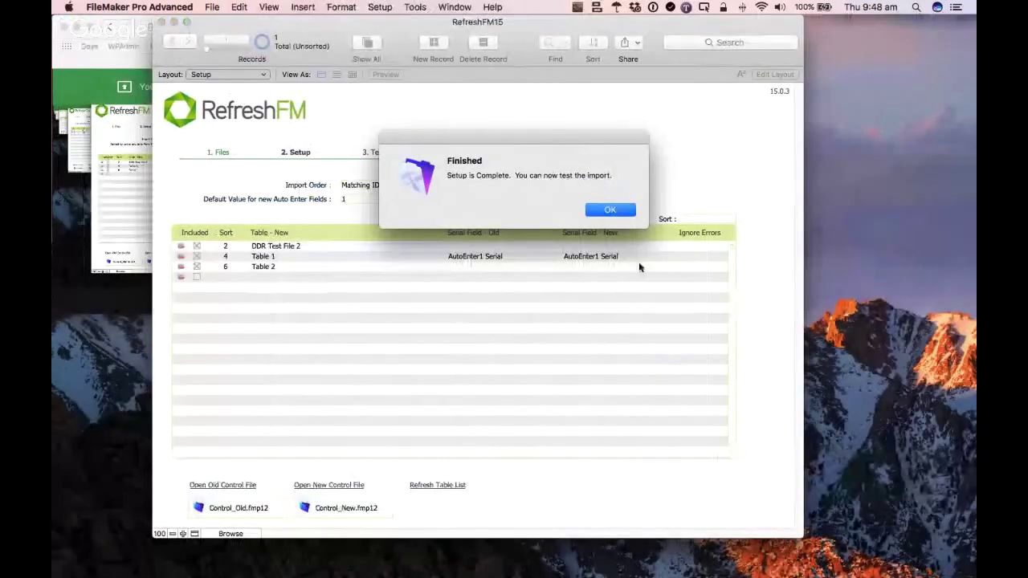
{"action": "left_click", "coordinate": [610, 210]}
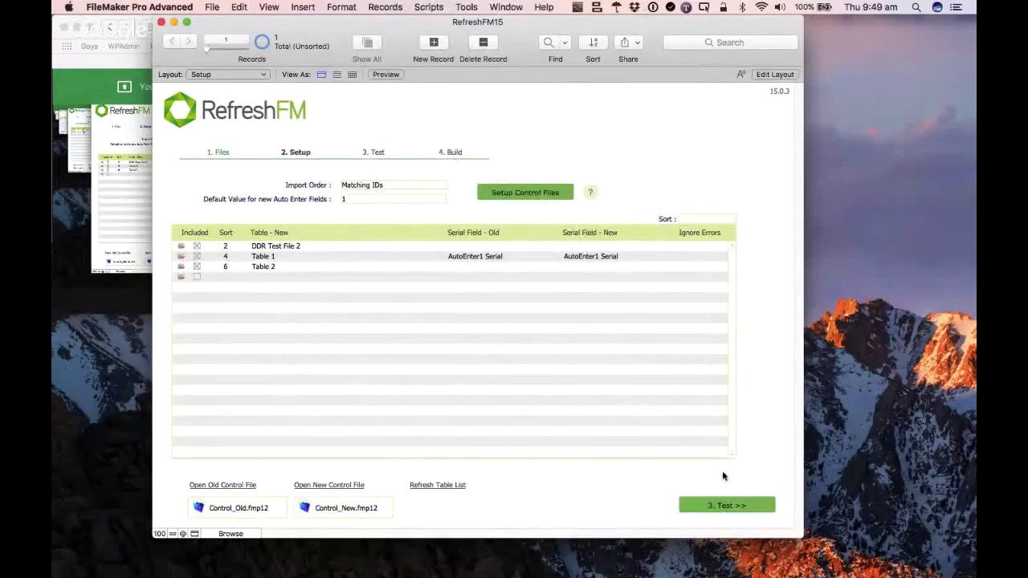
{"action": "left_click_drag", "start_coordinate": [801, 540], "coordinate": [805, 547]}
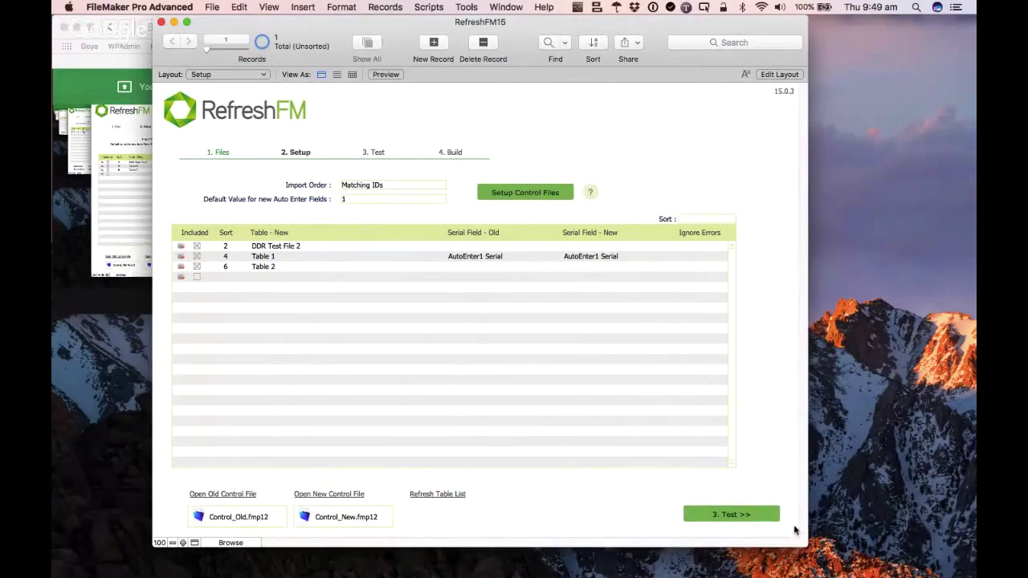
{"action": "left_click", "coordinate": [744, 518]}
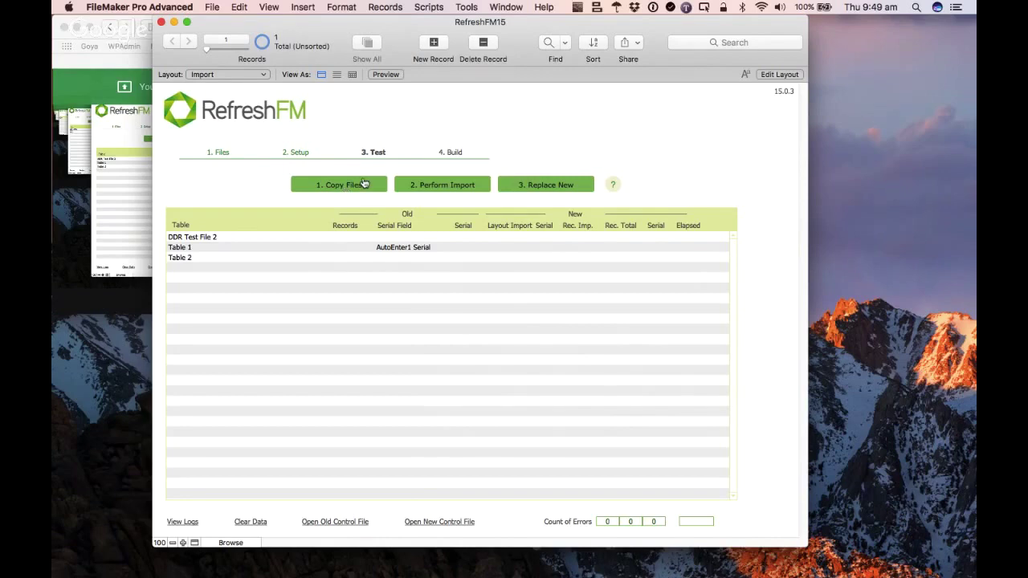
- Copy the solution files for the test and perform the data import into the new files
{"action": "left_click", "coordinate": [361, 186]}
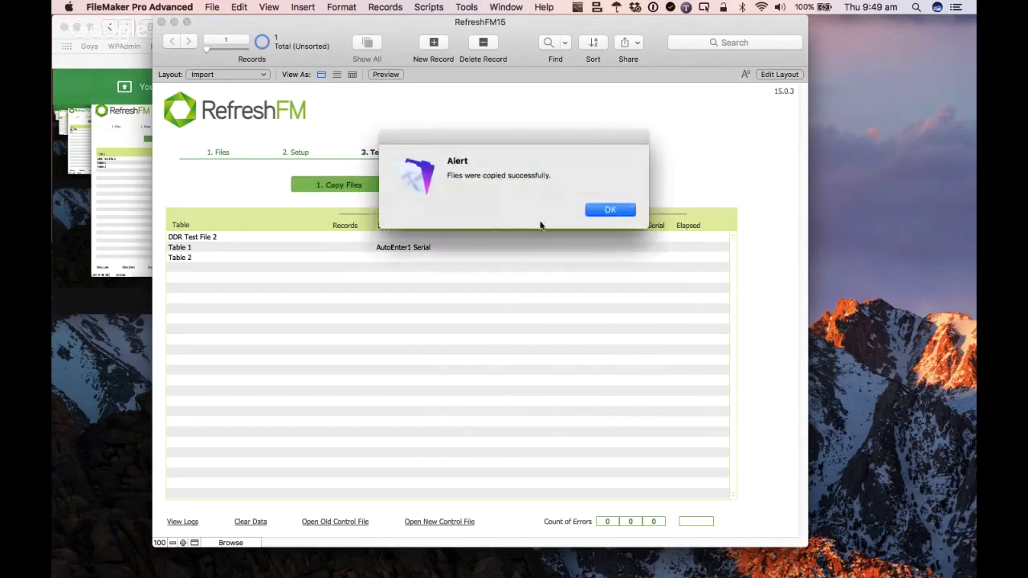
{"action": "left_click", "coordinate": [608, 210]}
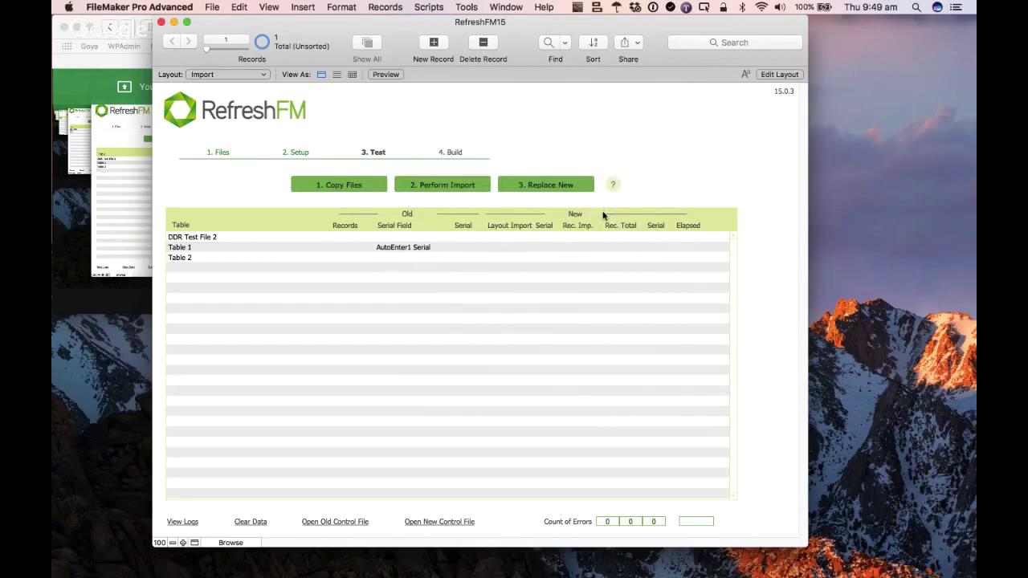
{"action": "left_click", "coordinate": [470, 189]}
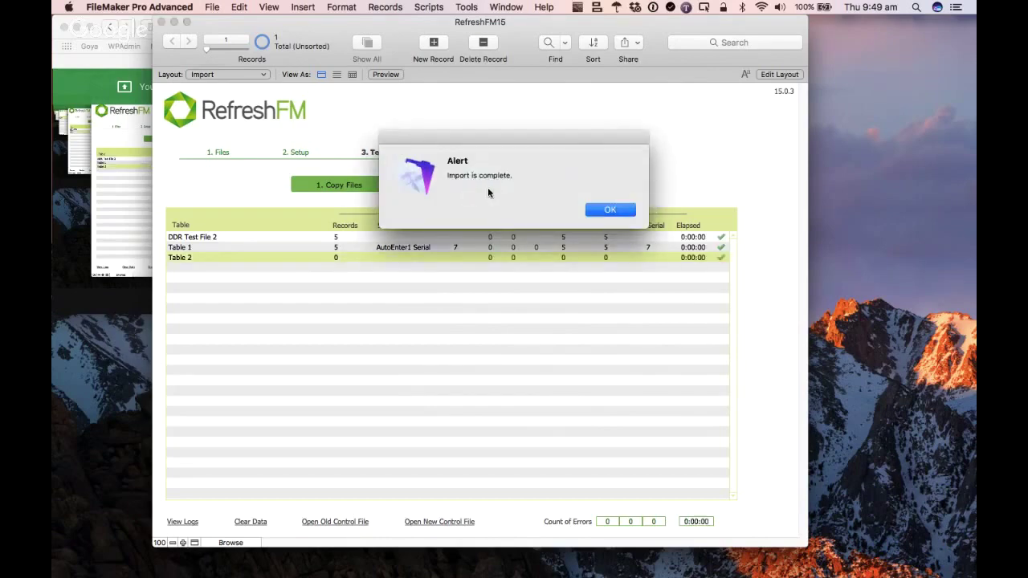
{"action": "left_click", "coordinate": [609, 210]}
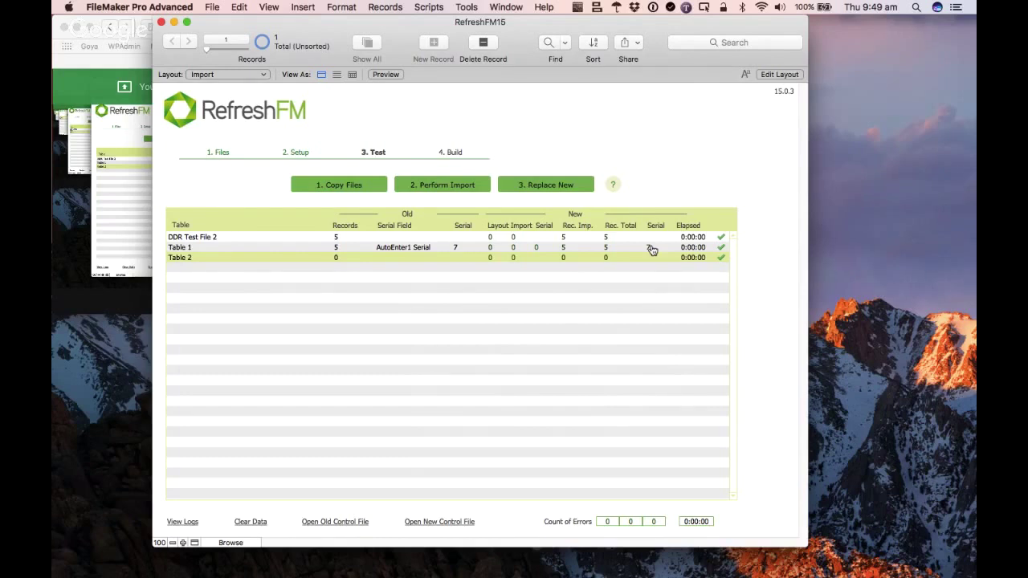
- Replace the live files with the newly imported ones and close the RefreshFM15 window
{"action": "left_click", "coordinate": [569, 189]}
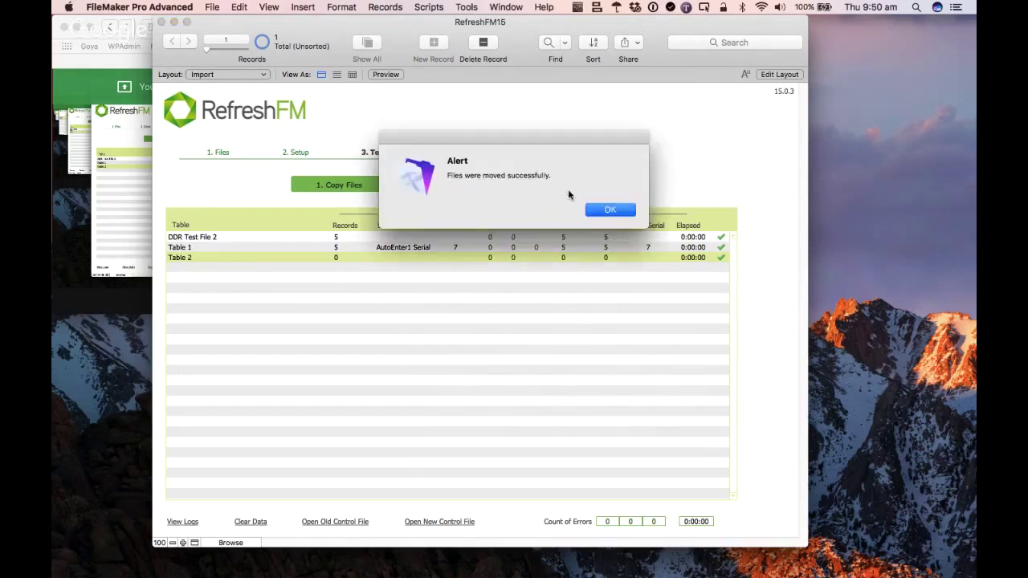
{"action": "left_click", "coordinate": [607, 211]}
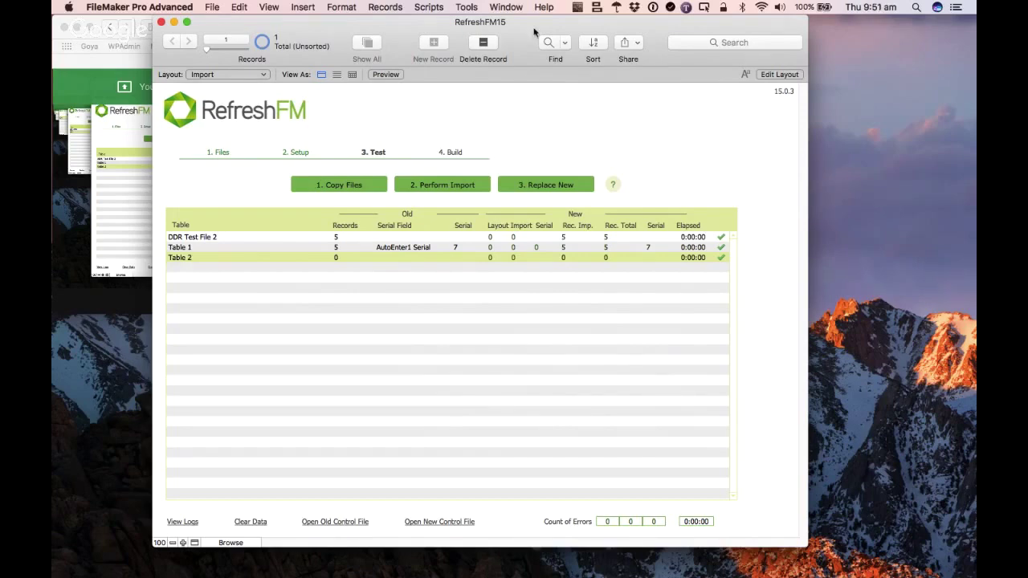
{"action": "left_click_drag", "start_coordinate": [534, 20], "coordinate": [547, 20]}
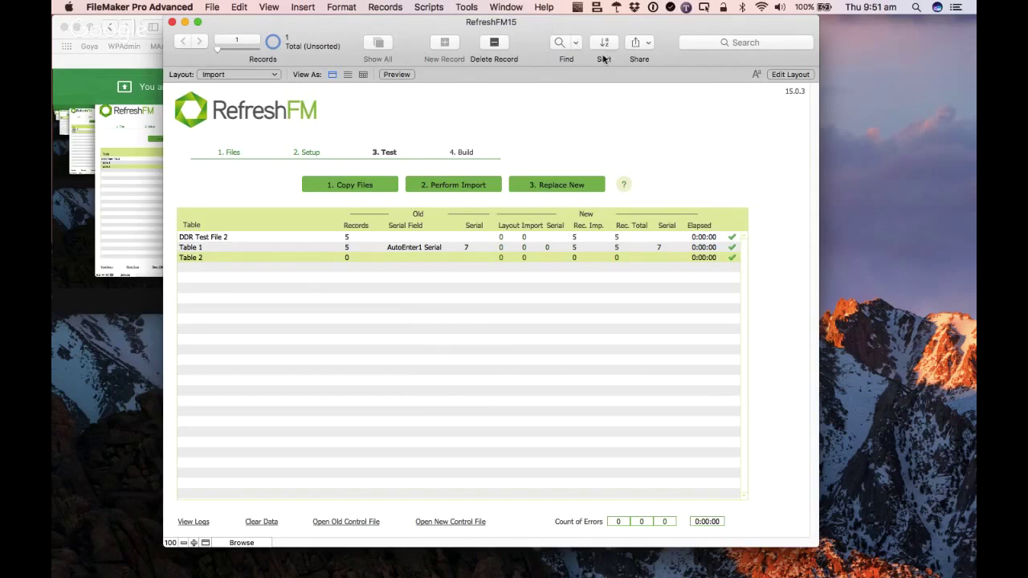
{"action": "key", "text": "super+w"}
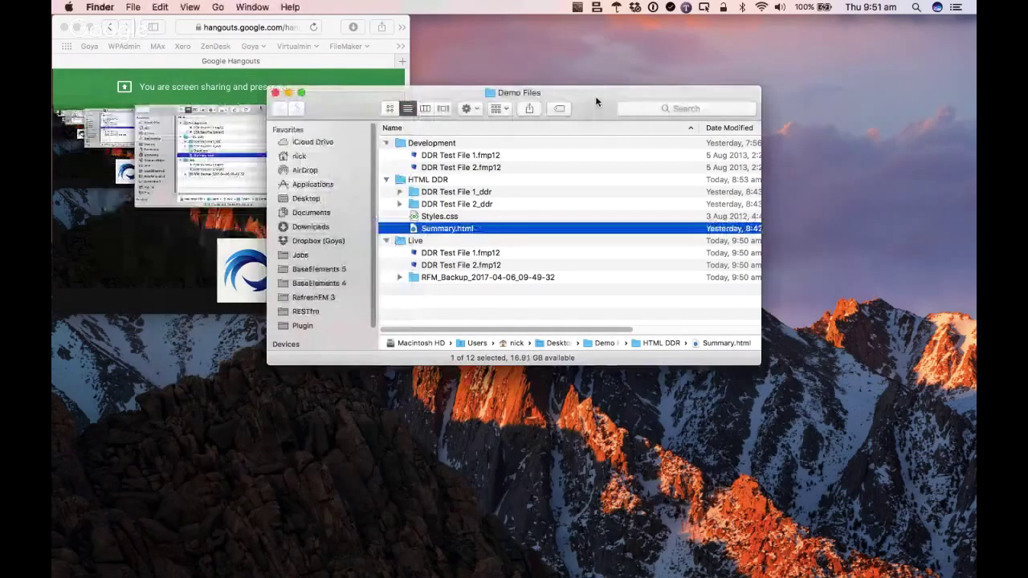
- Switch to Keynote and open the recent presentation Goya Developer Tools.key
{"action": "type", "text": "key"}
{"action": "key", "text": "Return"}
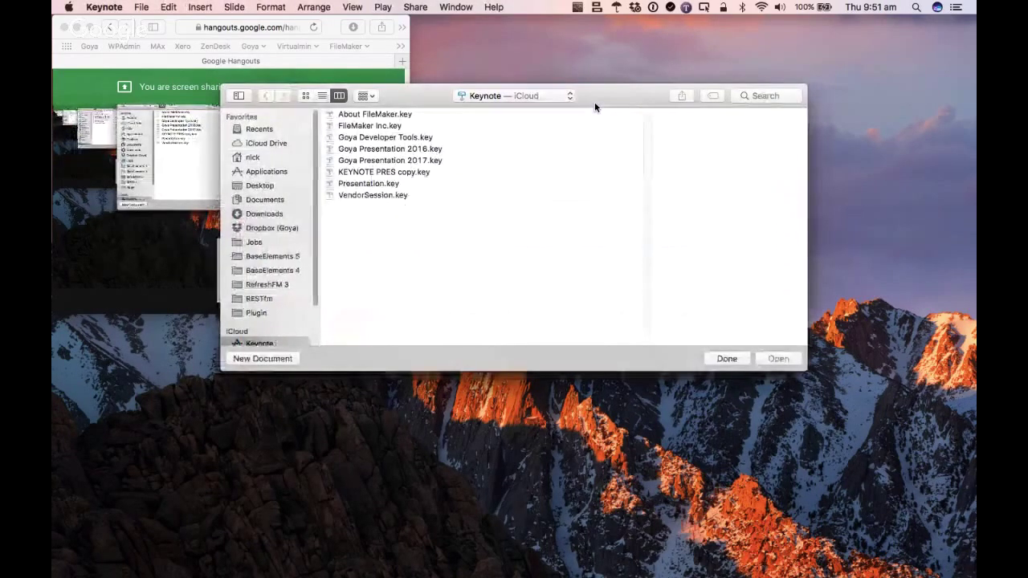
{"action": "left_click", "coordinate": [141, 8]}
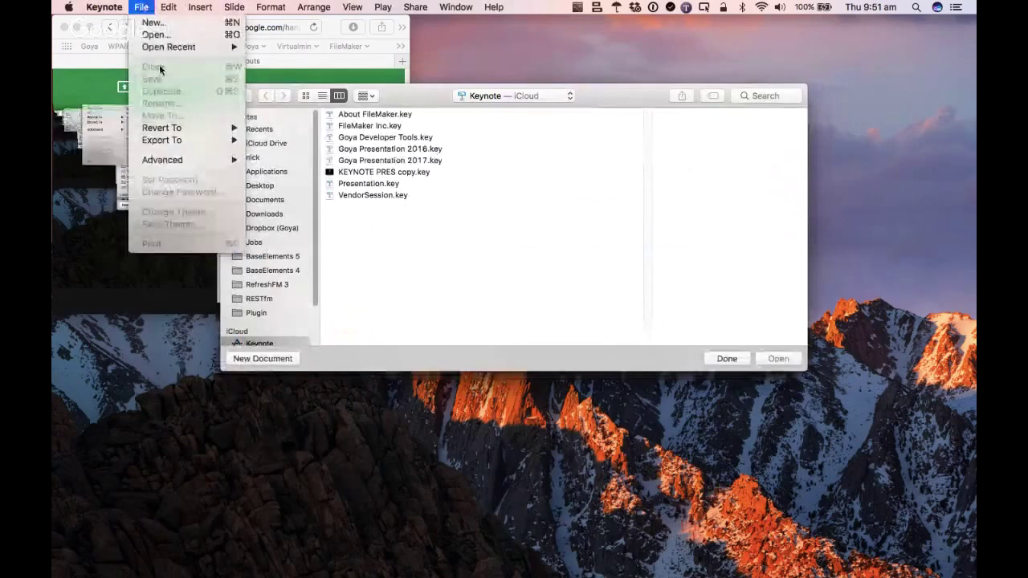
{"action": "mouse_move", "coordinate": [213, 46]}
{"action": "left_click", "coordinate": [265, 48]}
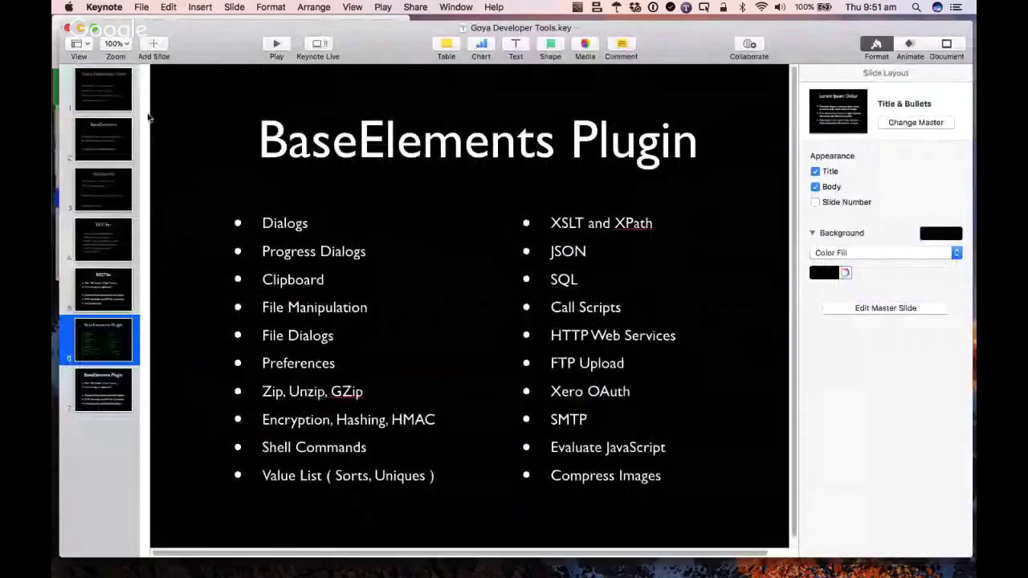
- Play the presentation full screen starting from the BaseElements licence pricing slide
{"action": "left_click", "coordinate": [120, 102]}
{"action": "left_click", "coordinate": [114, 145]}
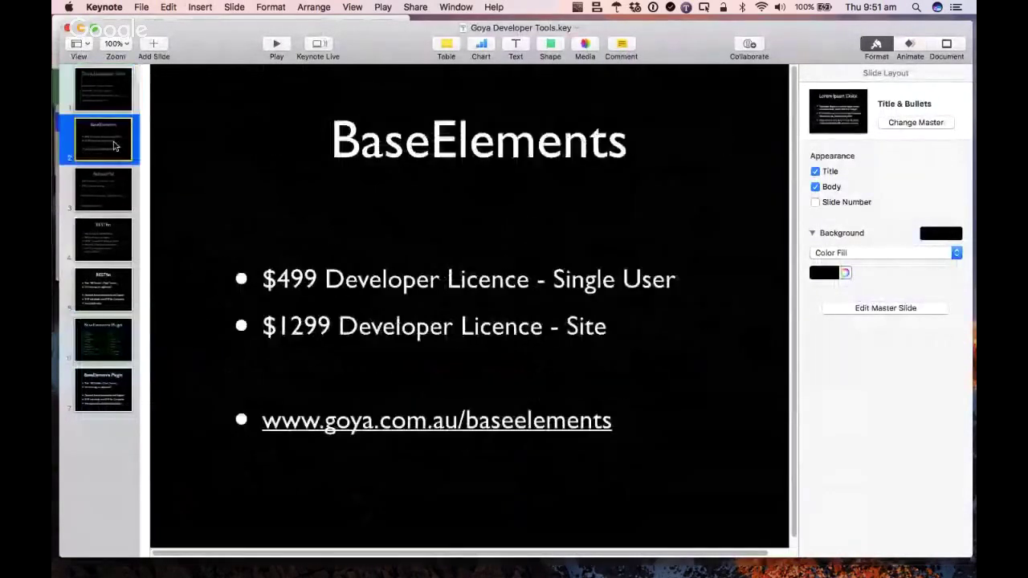
{"action": "left_click", "coordinate": [277, 42]}
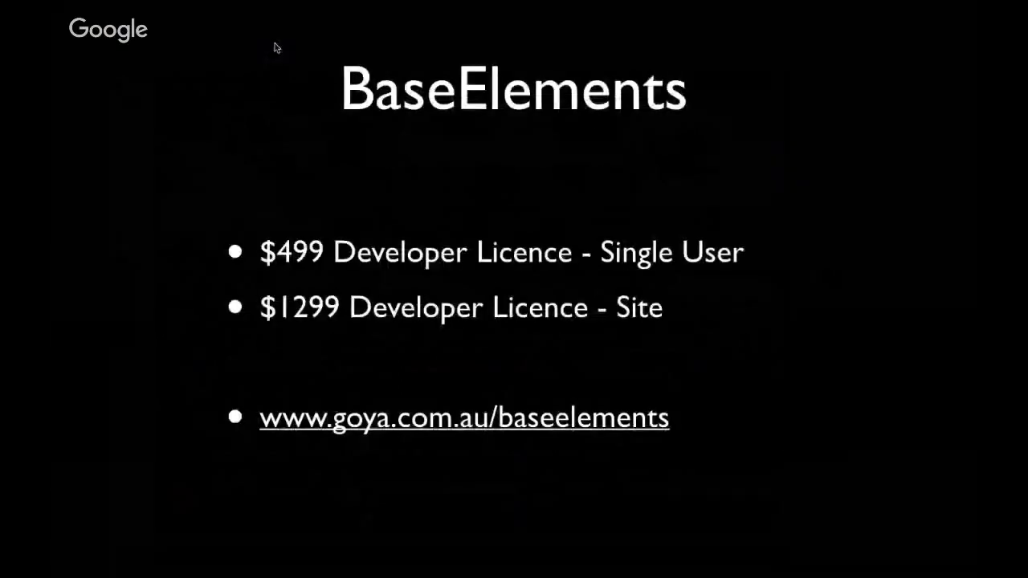